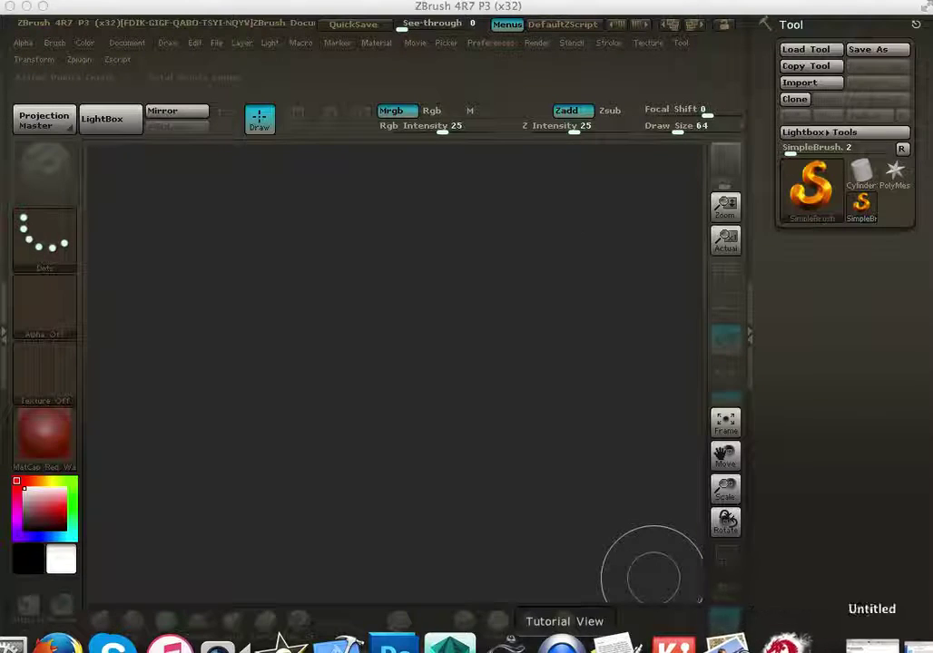
Step: Bring up the Untitled note, review its hard surface creation outline, and put the note away
left_click(893, 640)
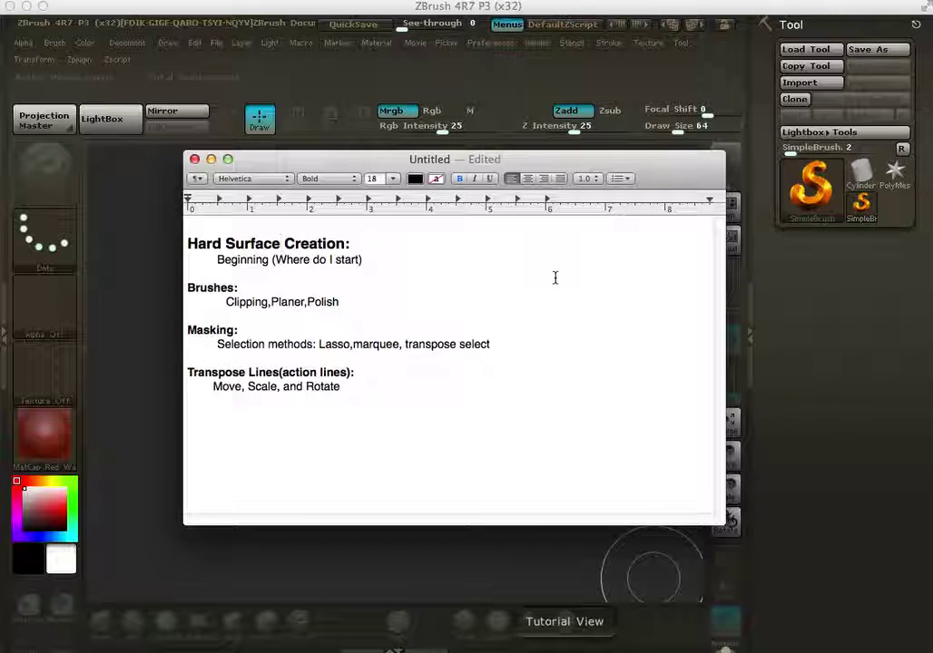
left_click(211, 160)
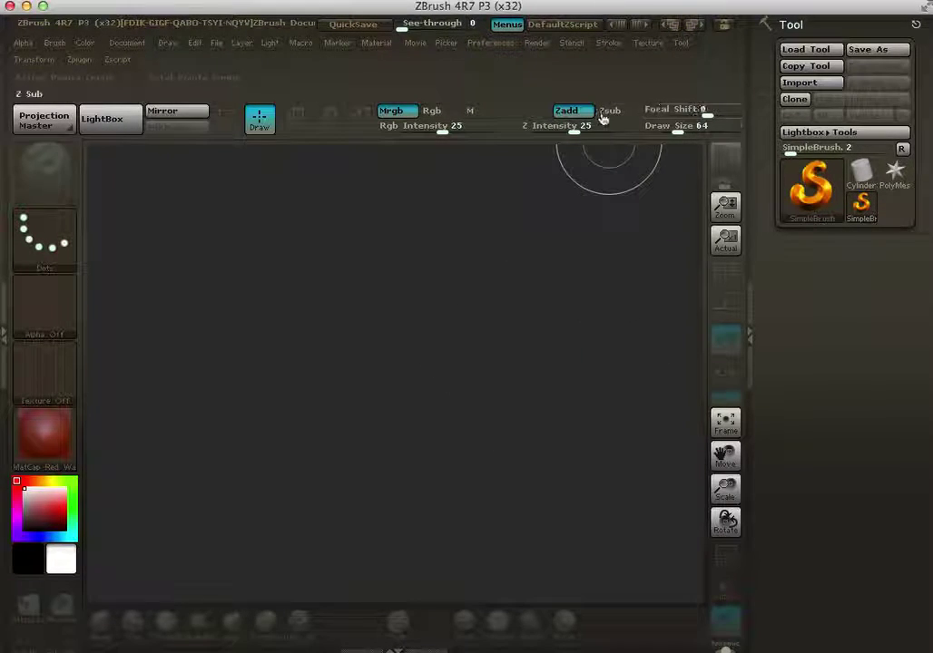
Step: Open the Config section of the preferences to examine the interface configuration options
left_click(497, 52)
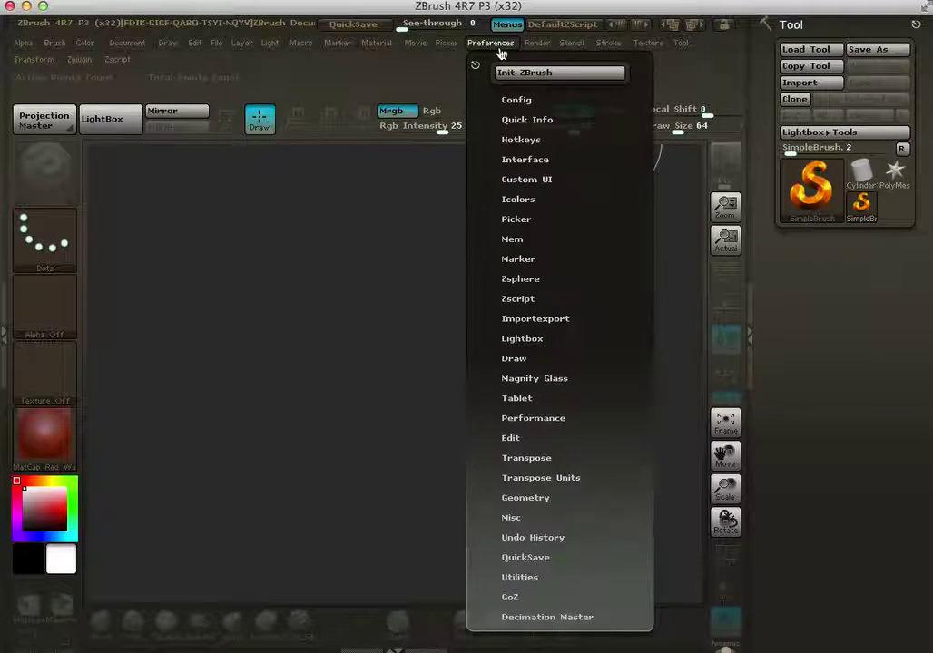
left_click(519, 98)
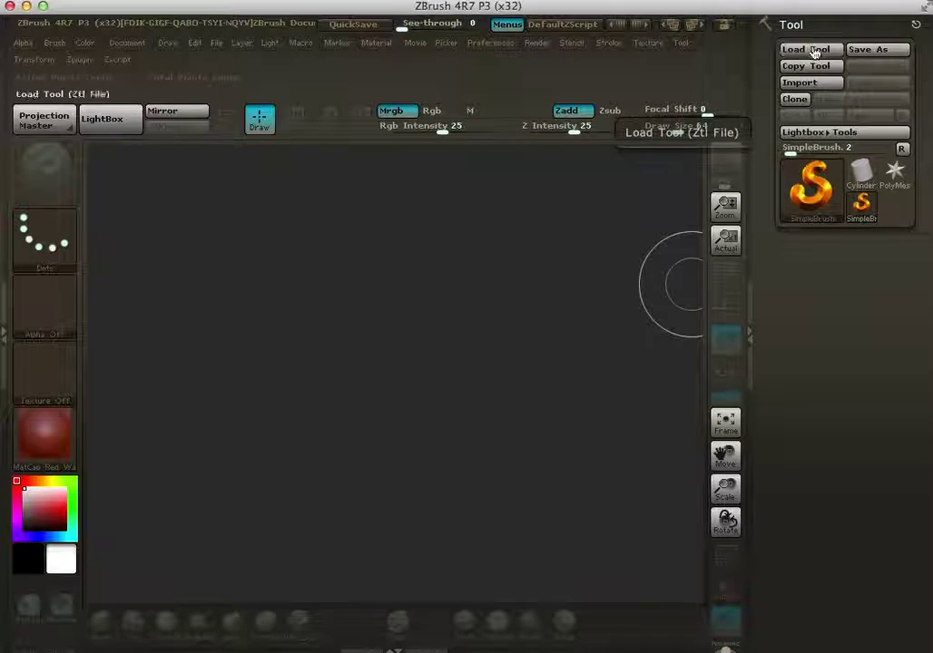
Step: Select the Cylinder3D primitive, draw it in the middle of the canvas, and enter Edit mode
left_click(820, 201)
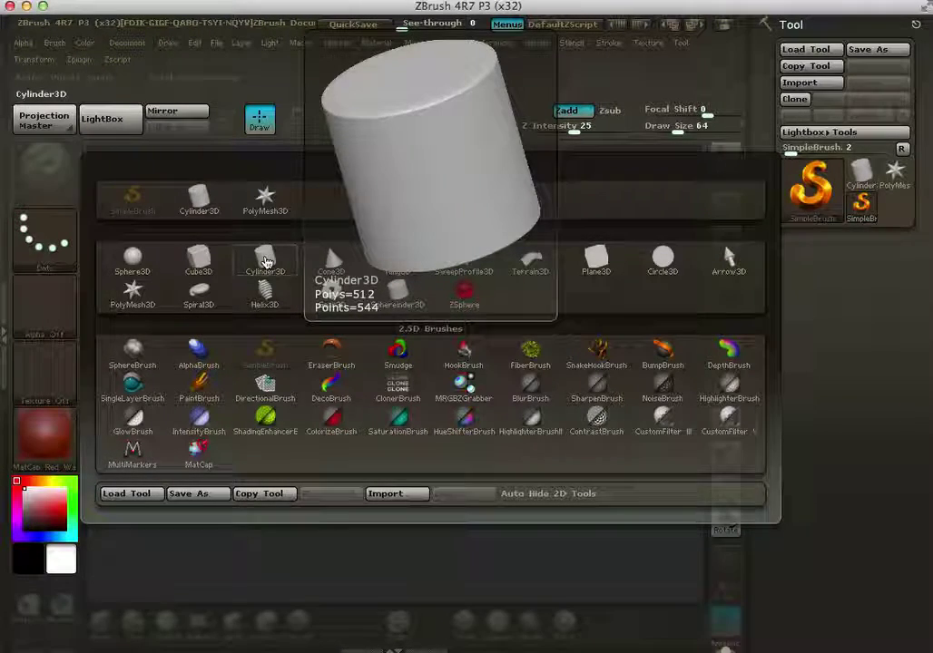
left_click(265, 268)
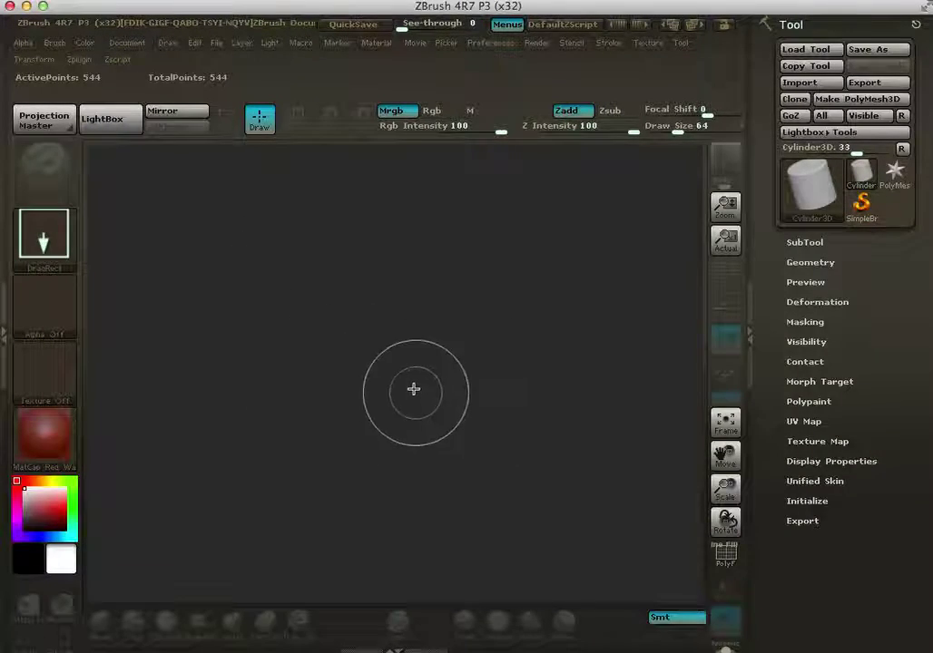
left_click_drag(405, 368, 408, 513)
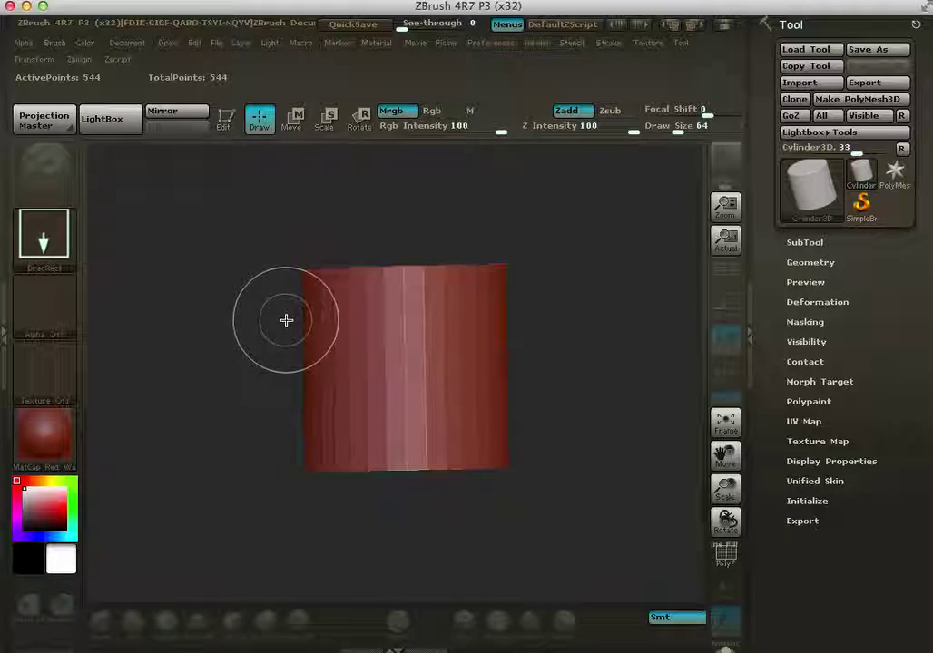
key("t")
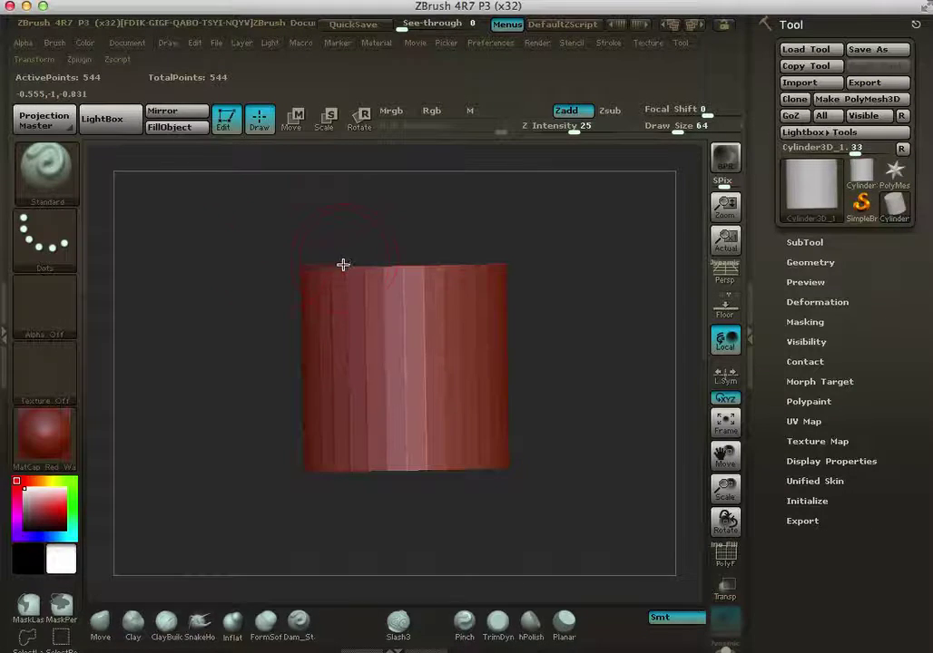
Step: Change the cylinder's material to BasicMaterial
mouse_move(46, 439)
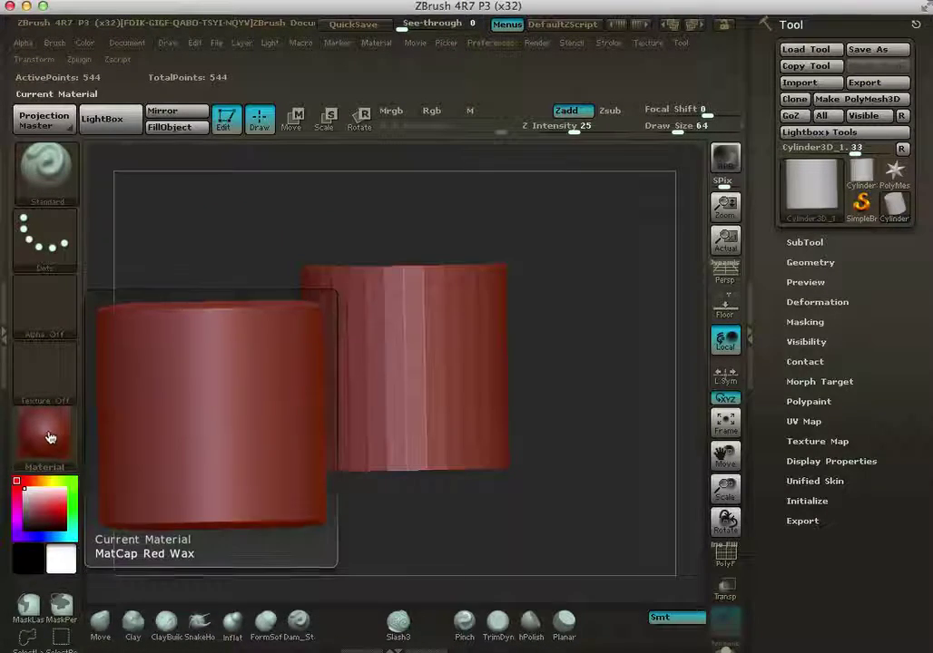
left_click(46, 439)
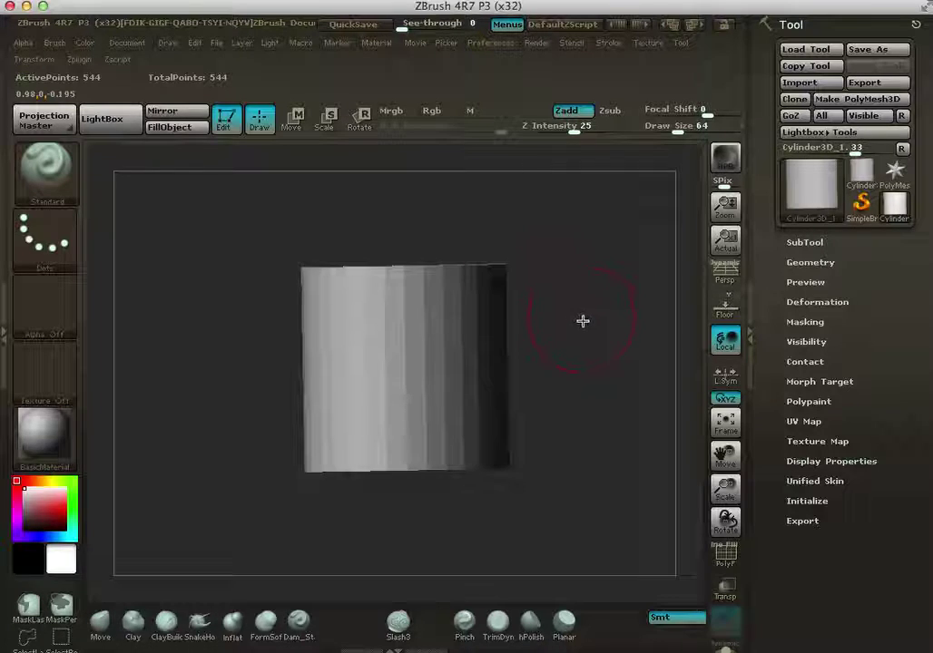
mouse_move(578, 308)
left_mouse_down()
mouse_move(589, 352)
mouse_move(577, 344)
mouse_move(571, 367)
mouse_move(577, 384)
mouse_move(585, 373)
left_mouse_up()
mouse_move(554, 346)
left_mouse_down()
mouse_move(577, 344)
mouse_move(573, 335)
mouse_move(592, 347)
mouse_move(589, 364)
mouse_move(586, 340)
left_mouse_up()
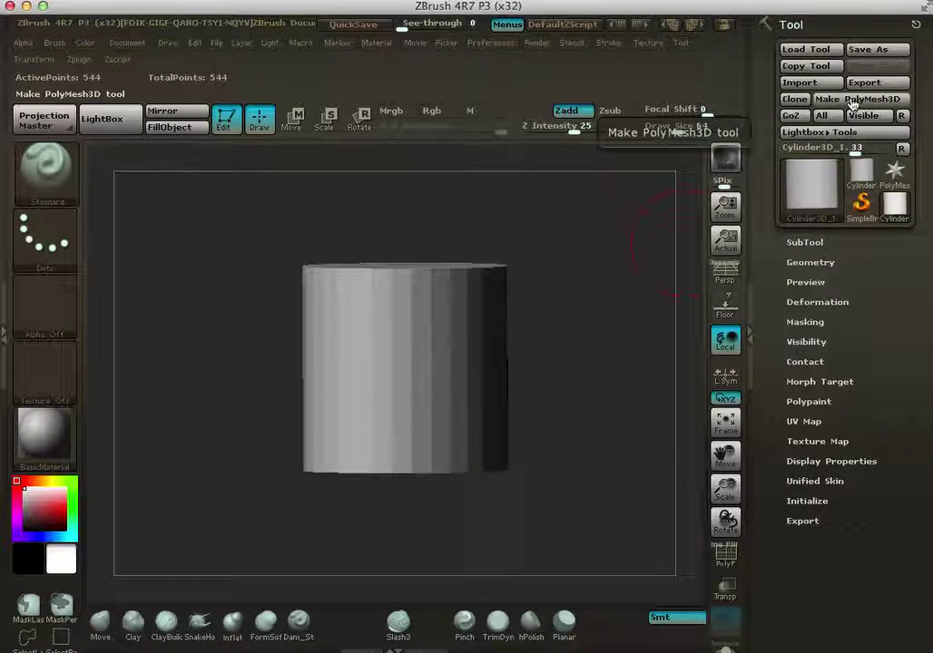
Step: Convert the cylinder primitive to a PolyMesh3D so it can be sculpted
left_click(431, 381)
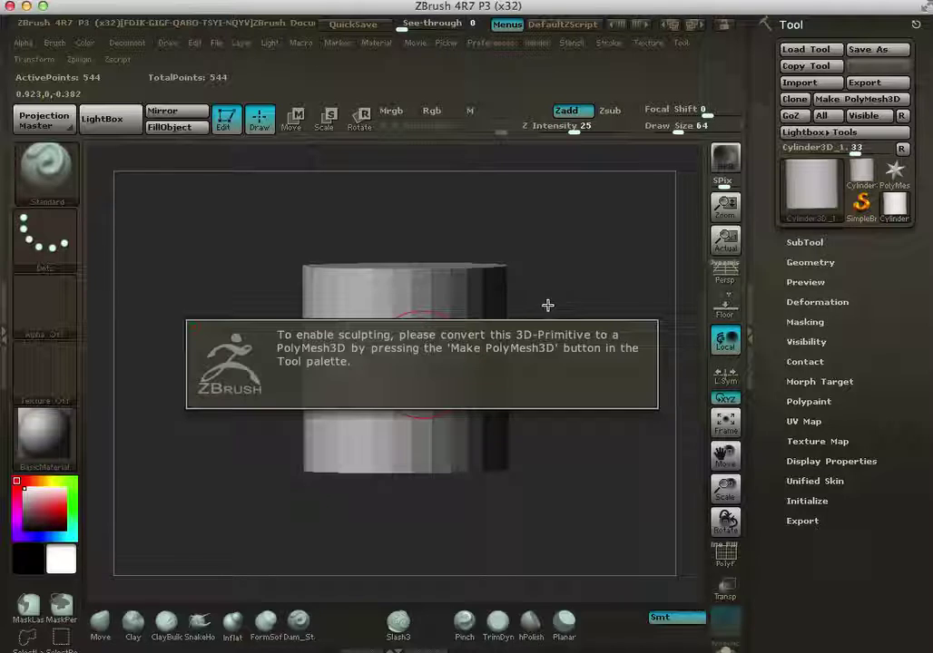
left_click(843, 102)
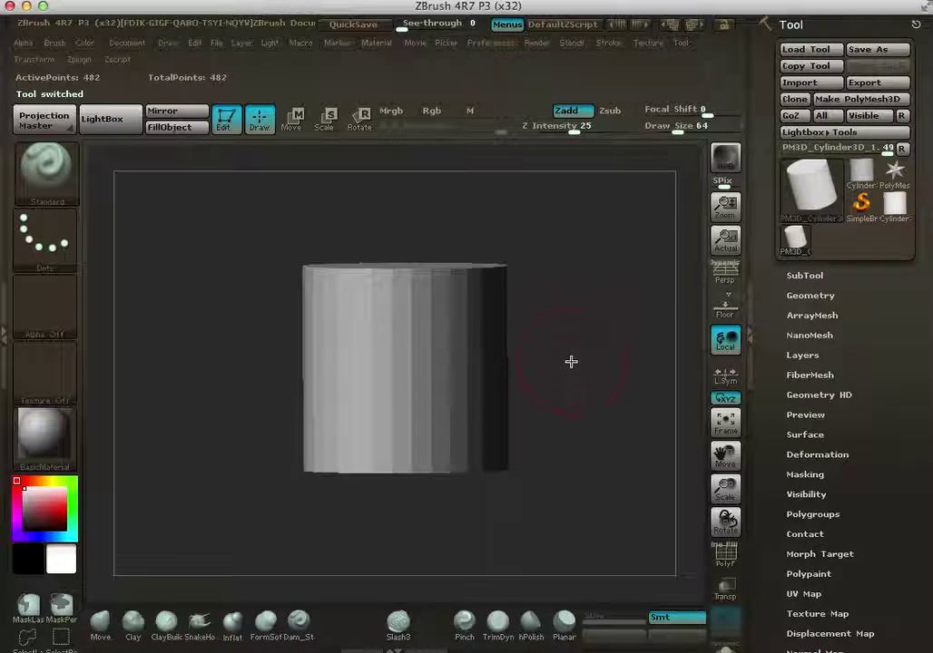
Step: Try a Standard brush stroke on the cylinder's side and undo it
mouse_move(435, 377)
left_mouse_down()
mouse_move(433, 354)
mouse_move(408, 358)
left_mouse_up()
key("ctrl+z")
mouse_move(571, 368)
left_mouse_down("alt")
mouse_move(572, 319)
mouse_move(549, 367)
mouse_move(527, 323)
mouse_move(460, 391)
left_mouse_up("alt")
left_click_drag(463, 320, 490, 399)
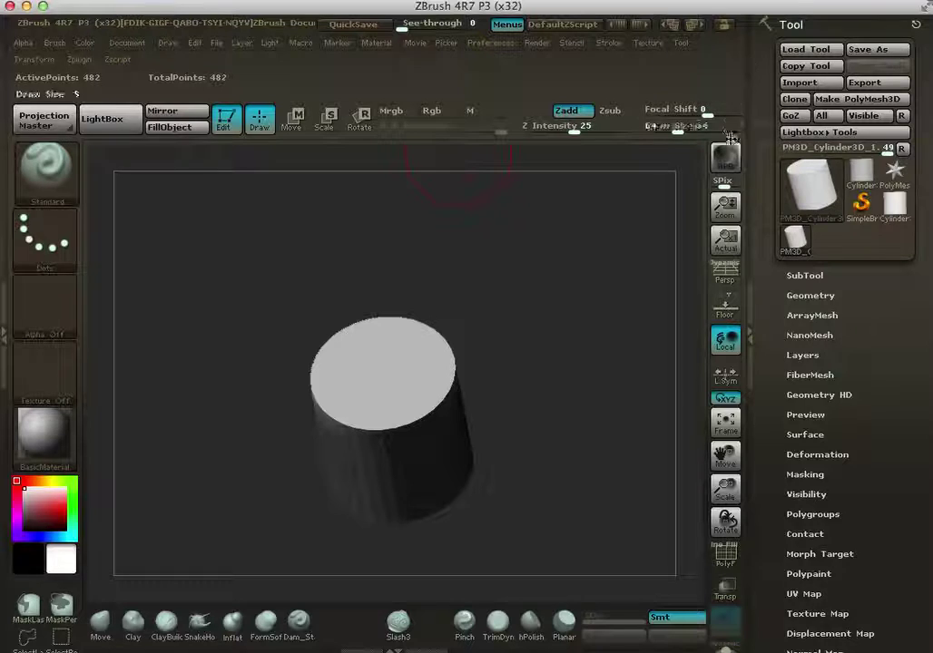
left_click(41, 64)
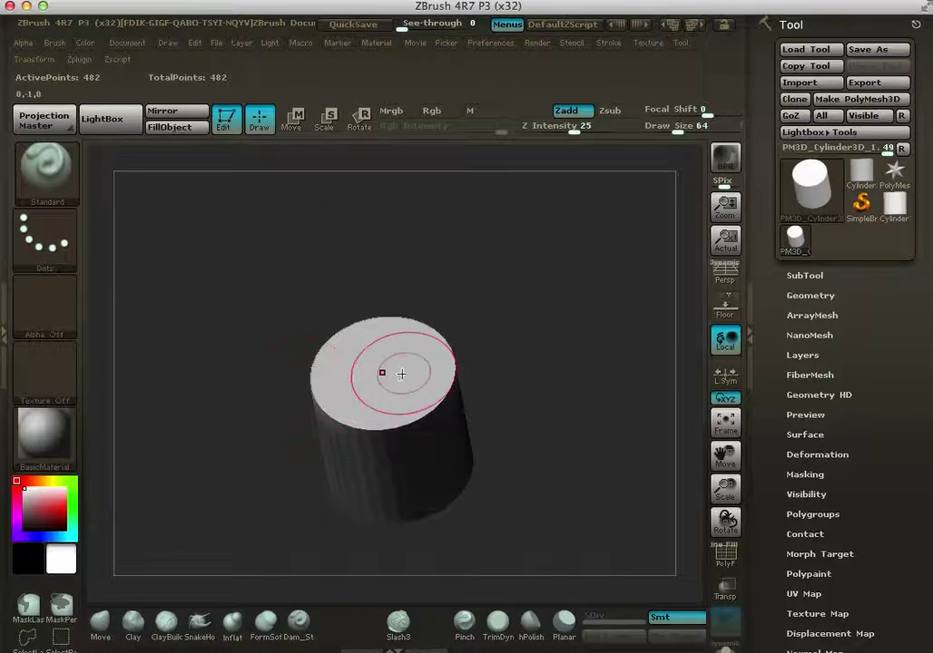
left_click_drag(481, 376, 558, 315)
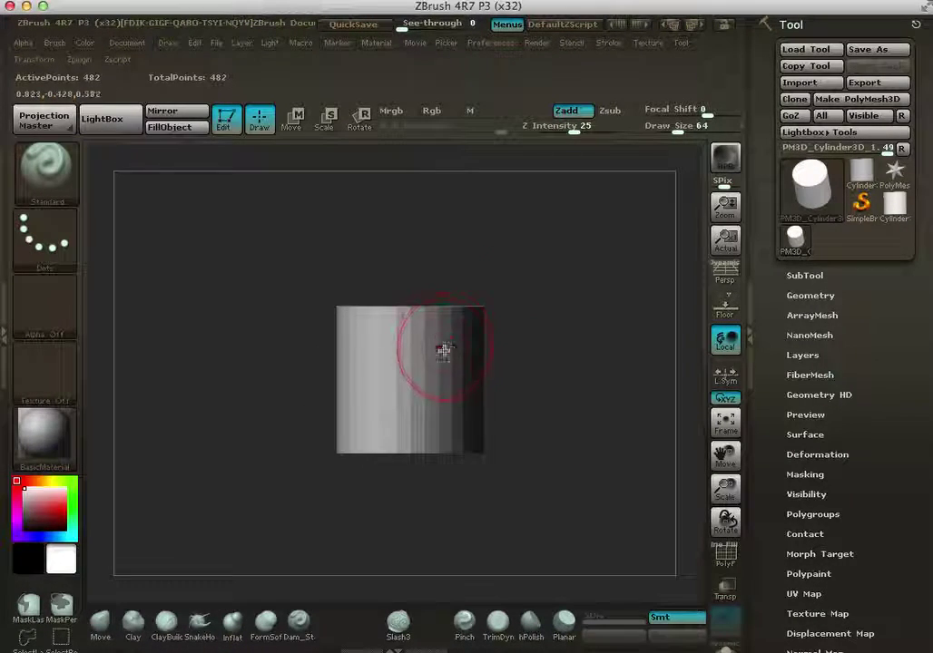
mouse_move(544, 376)
left_mouse_down()
mouse_move(553, 348)
mouse_move(542, 309)
mouse_move(571, 373)
mouse_move(562, 352)
mouse_move(558, 373)
mouse_move(383, 361)
left_mouse_up()
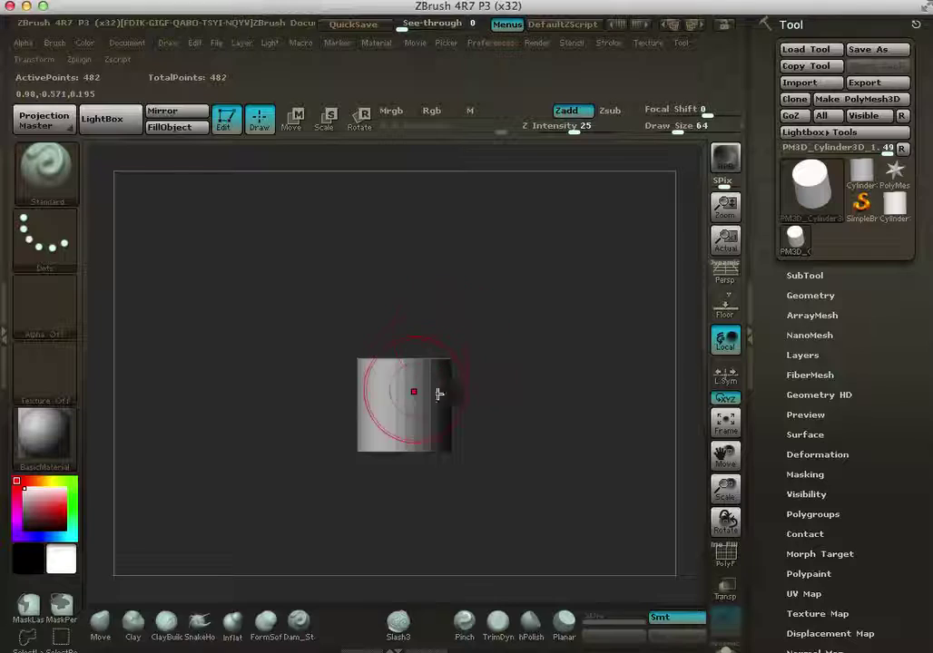
Step: Subdivide the cylinder mesh with smoothing up to subdivision level 6
left_click(812, 294)
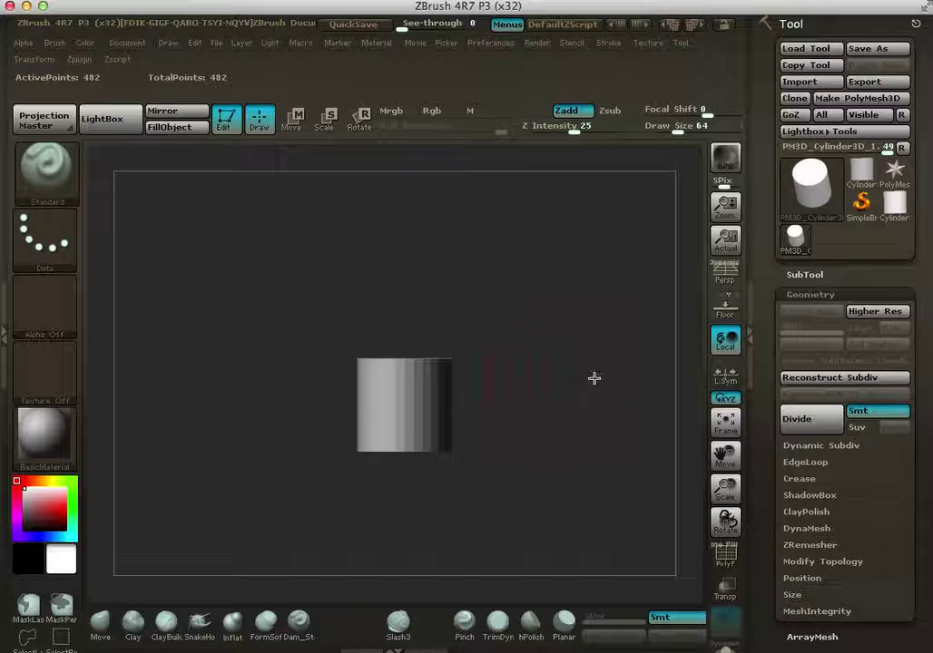
left_click(801, 423)
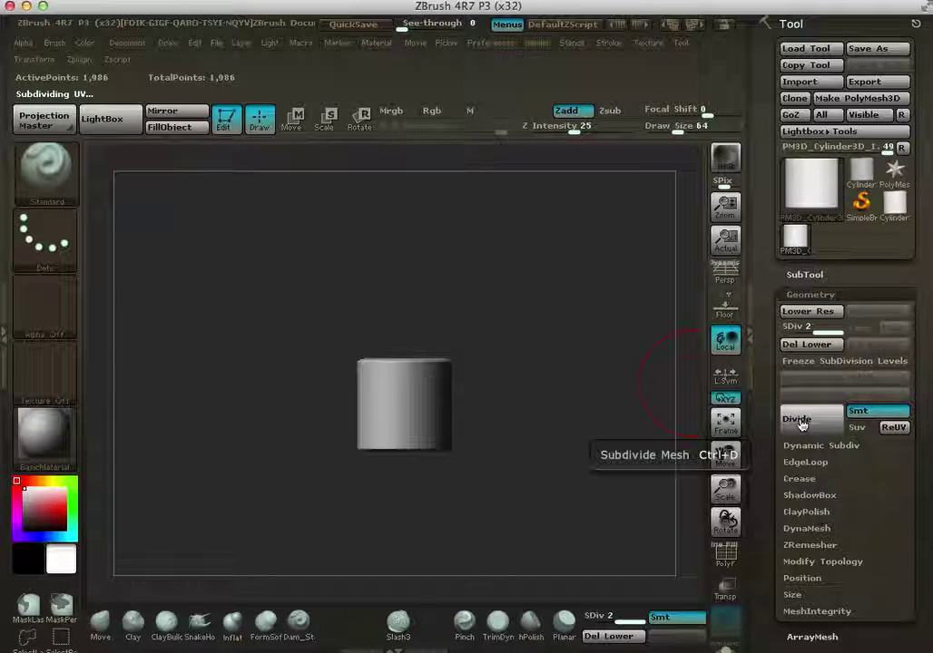
left_click(801, 423)
left_click(801, 423)
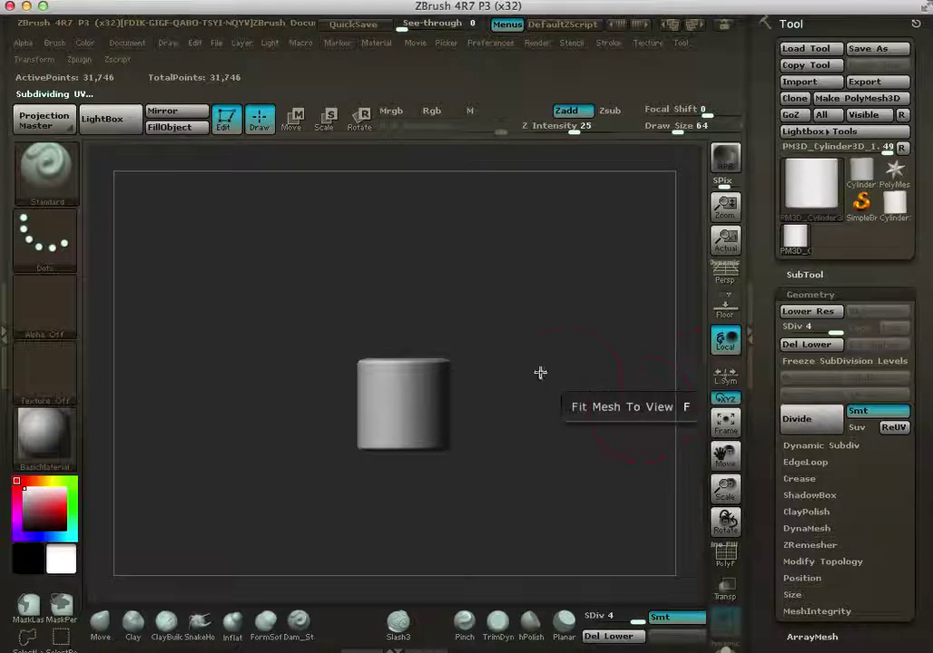
left_click_drag(513, 300, 532, 363)
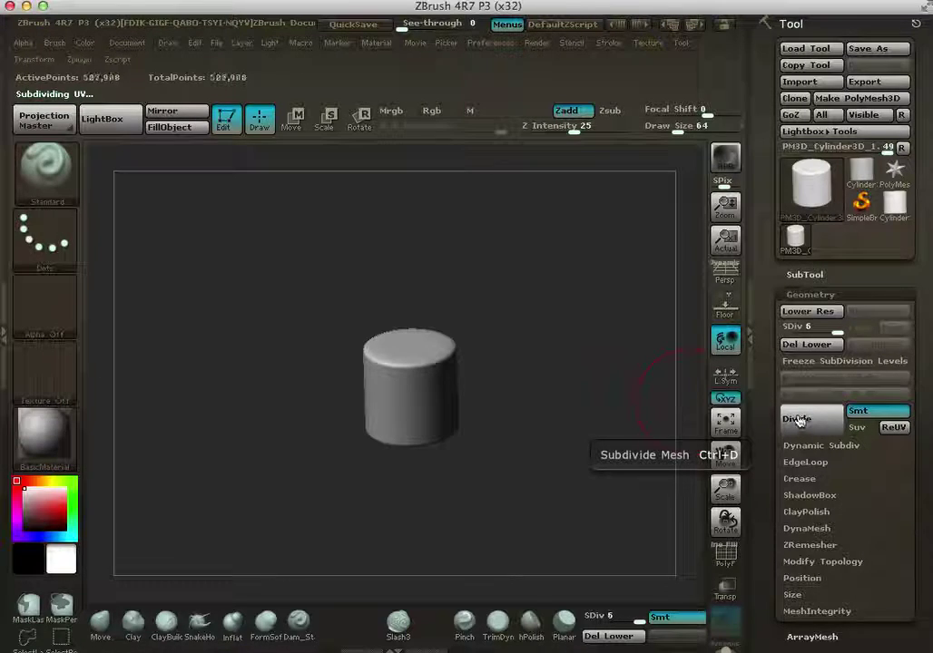
mouse_move(527, 385)
left_mouse_down()
mouse_move(539, 377)
mouse_move(530, 347)
mouse_move(539, 398)
mouse_move(576, 405)
left_mouse_up()
left_click_drag(563, 319, 636, 440)
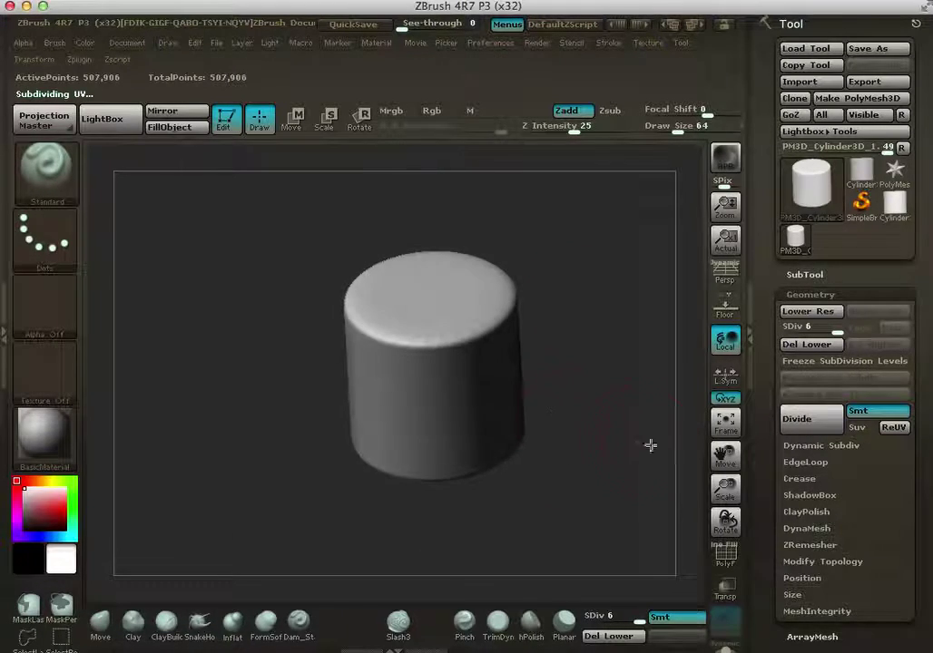
Step: Check the cylinder's polyframe wireframe, hide it again, and lower the mesh to subdivision level 5
left_click(725, 552)
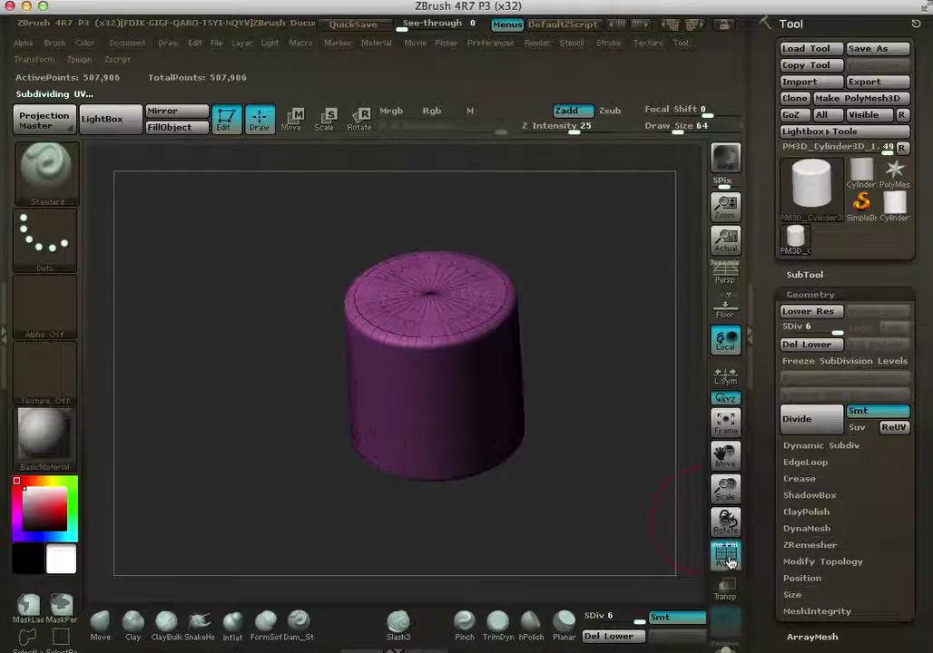
key("shift+f")
key("shift+d")
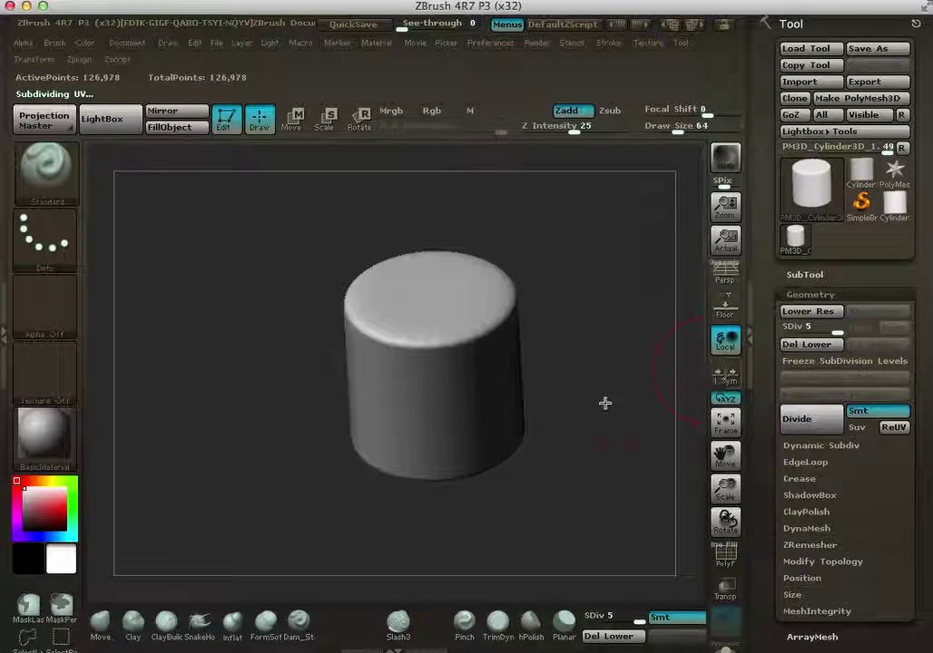
left_click_drag(606, 400, 609, 321)
left_click_drag(603, 395, 577, 372)
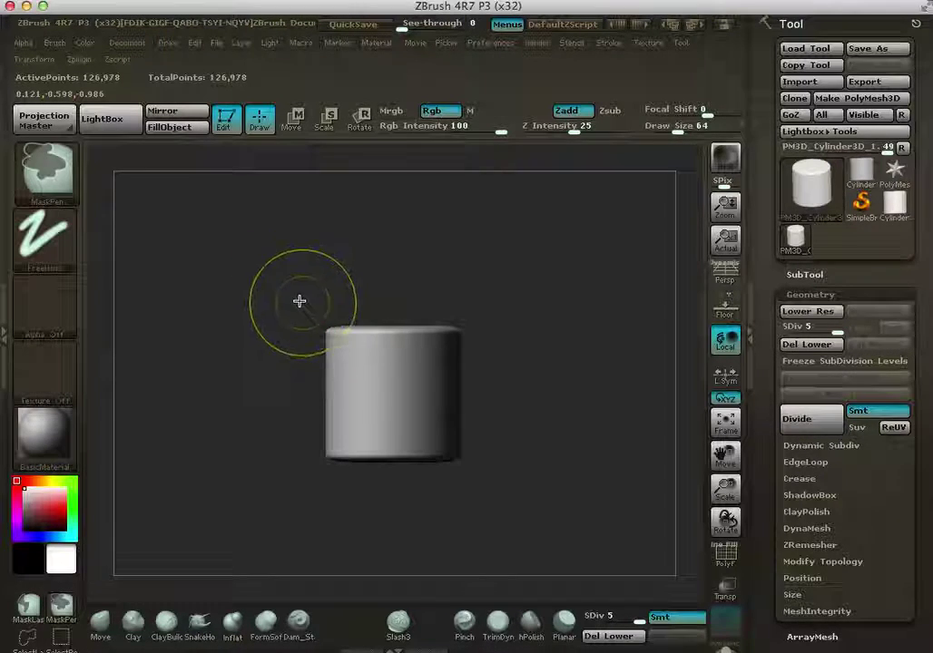
Step: Mask the upper part of the cylinder across its full width, then invert the mask and invert it back
mouse_move(186, 229)
left_mouse_down("ctrl")
mouse_move(531, 379)
mouse_move(552, 410)
mouse_move(518, 366)
mouse_move(531, 377)
mouse_move(445, 387)
mouse_move(527, 368)
mouse_move(566, 368)
mouse_move(583, 381)
left_mouse_up("ctrl")
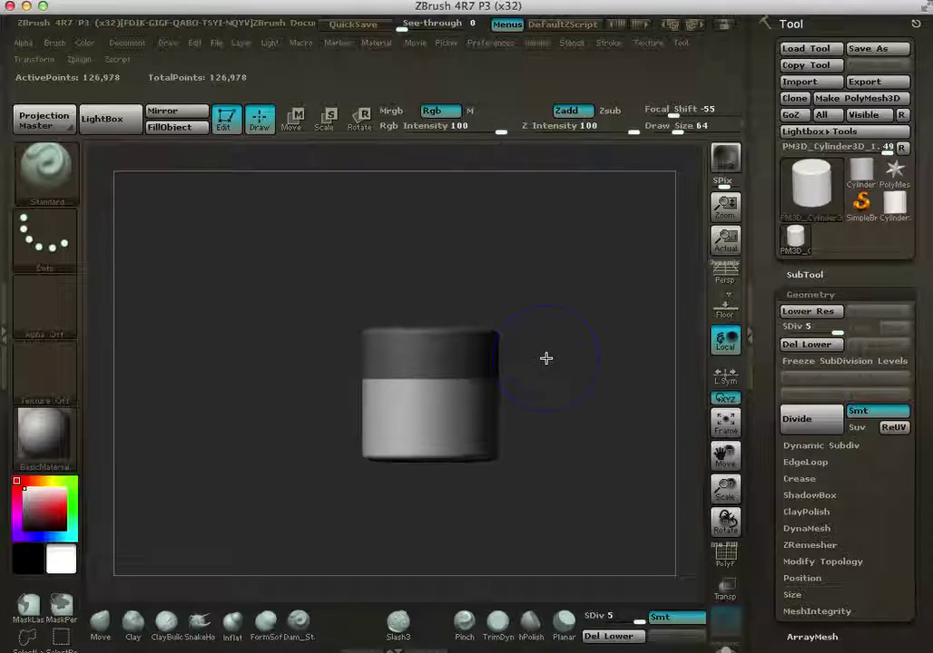
left_click(591, 382, "ctrl")
mouse_move(592, 381)
left_mouse_down("alt")
mouse_move(516, 377)
mouse_move(575, 345)
left_mouse_up("alt")
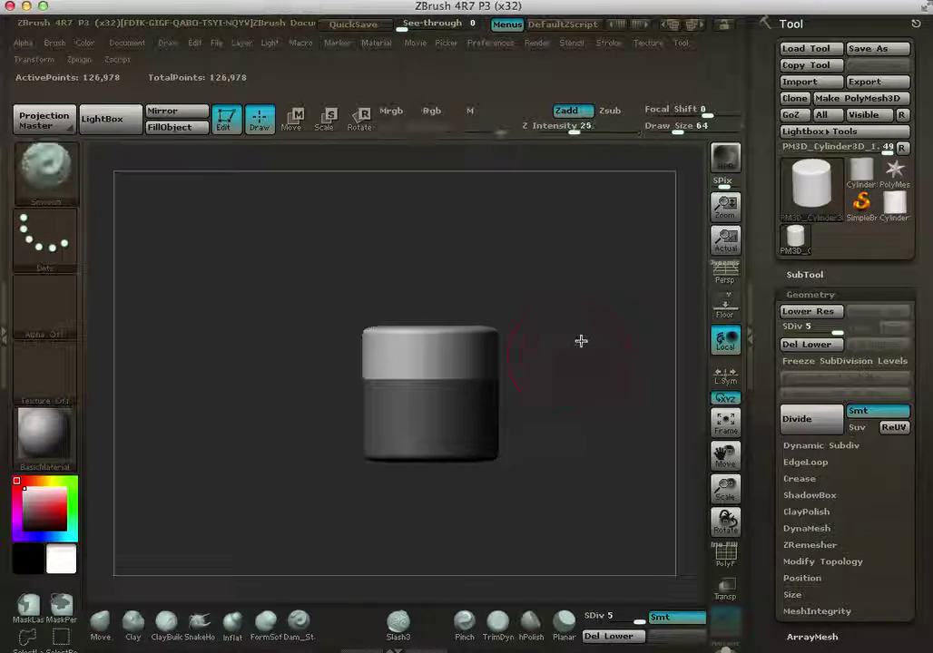
left_click(572, 298, "ctrl")
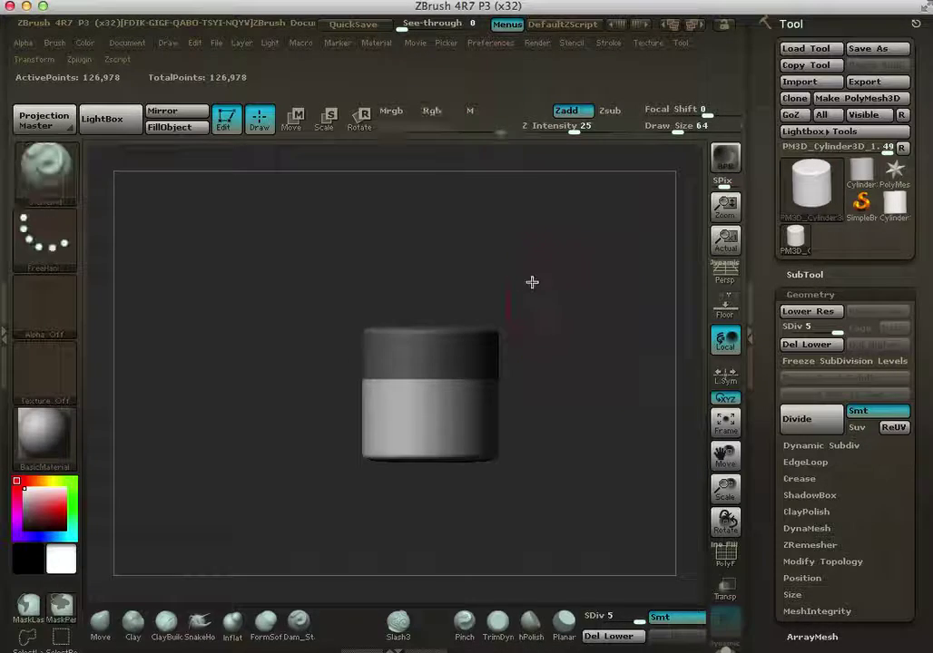
Step: Examine the available masking brushes, such as the circle, curve, lasso and rectangle masks
key("ctrl")
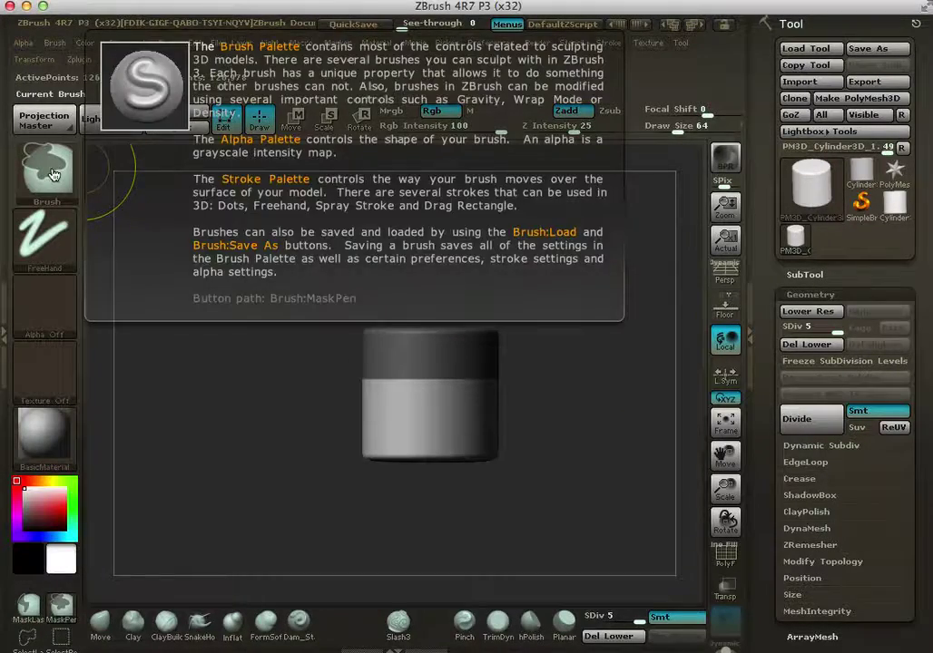
left_click(50, 174)
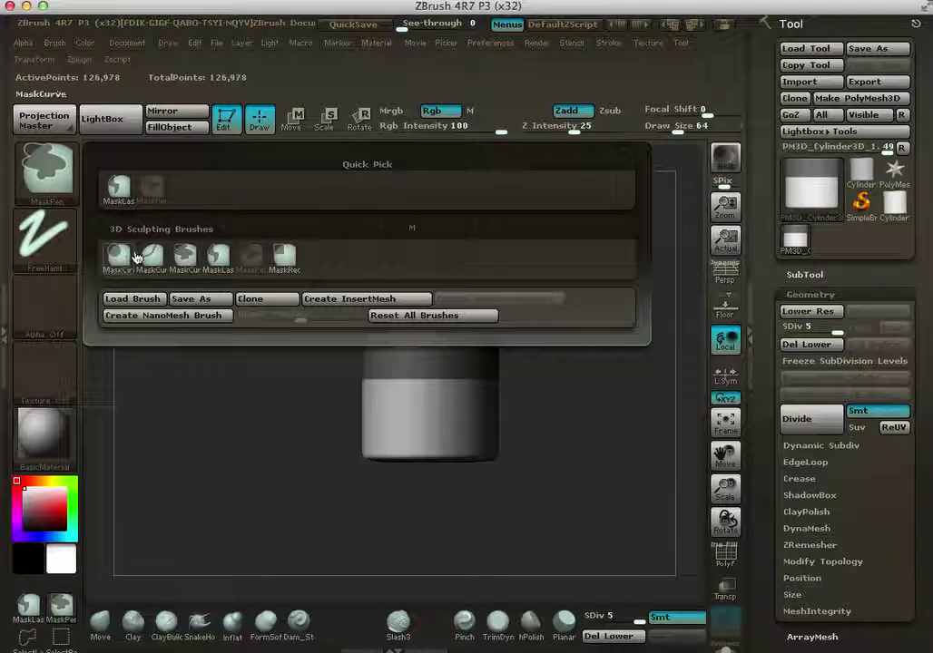
mouse_move(187, 256)
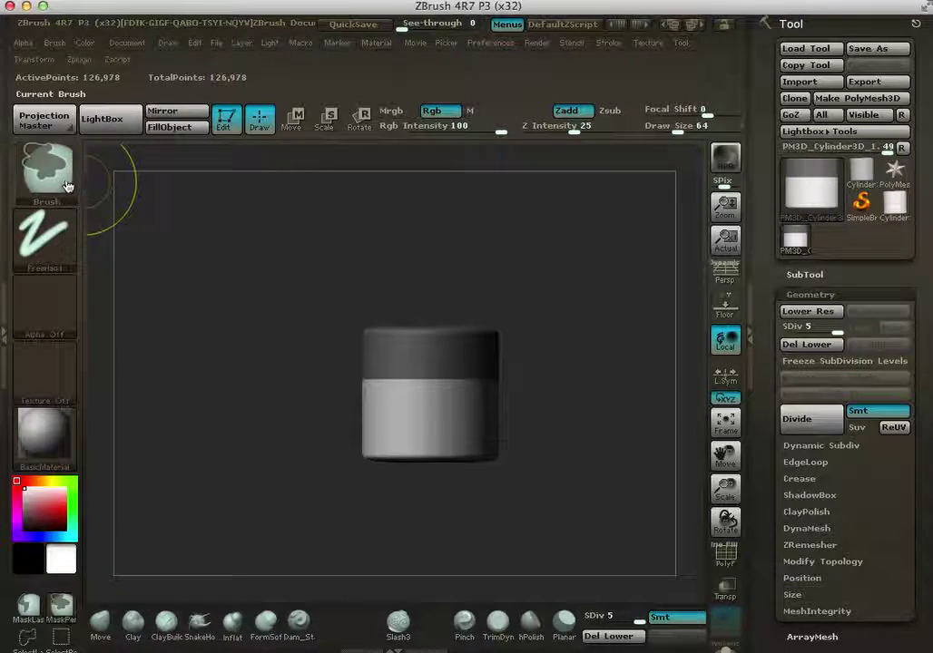
Step: Invert the mask so it covers the cylinder's lower part and leaves the top free for editing
mouse_move(272, 245)
left_mouse_down("ctrl")
mouse_move(500, 327)
mouse_move(580, 385)
mouse_move(607, 367)
mouse_move(508, 349)
left_mouse_up("ctrl")
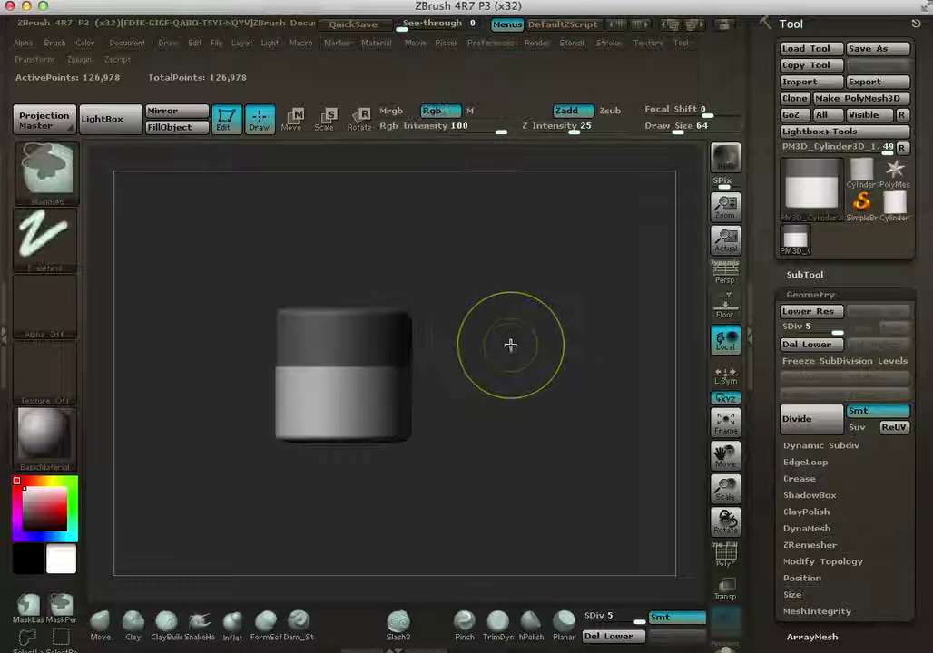
left_click(532, 377, "ctrl")
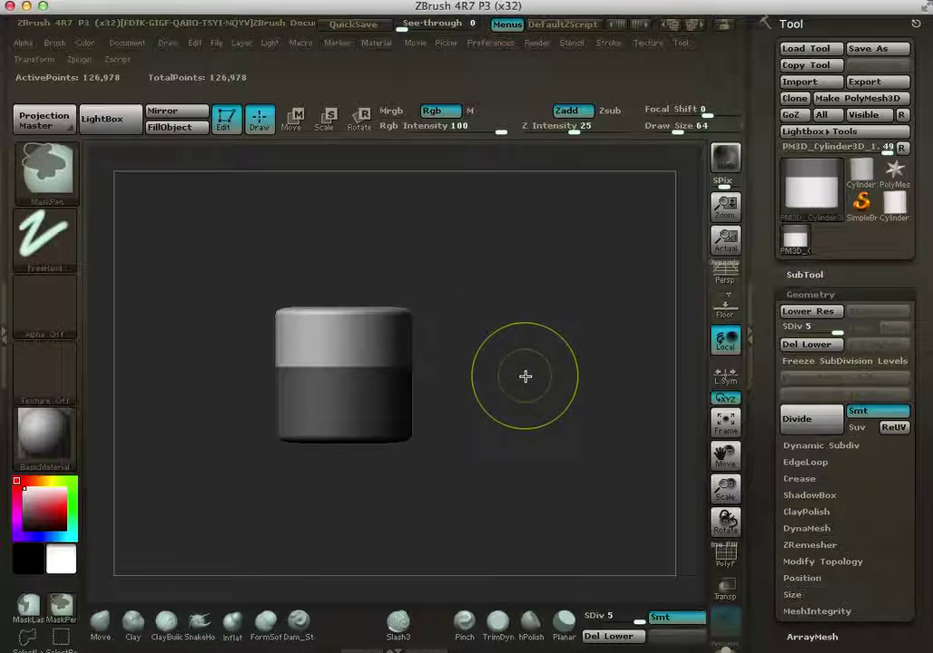
left_click_drag(530, 370, 556, 375, "alt")
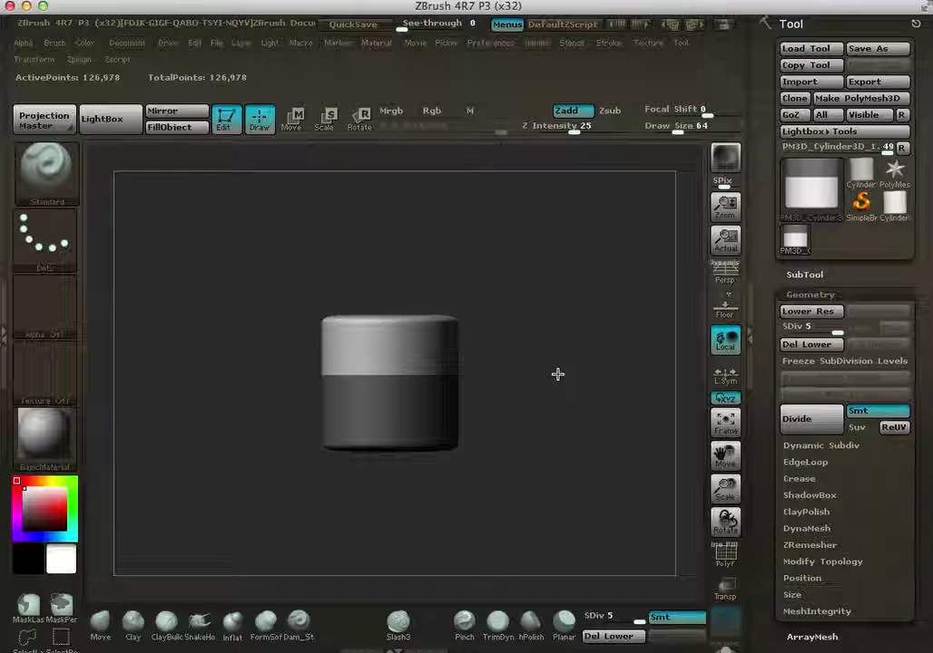
Step: Switch to Scale and draw sample transpose lines from the cylinder's unmasked upper part, including a vertical one about 1.21 units long
left_click(326, 120)
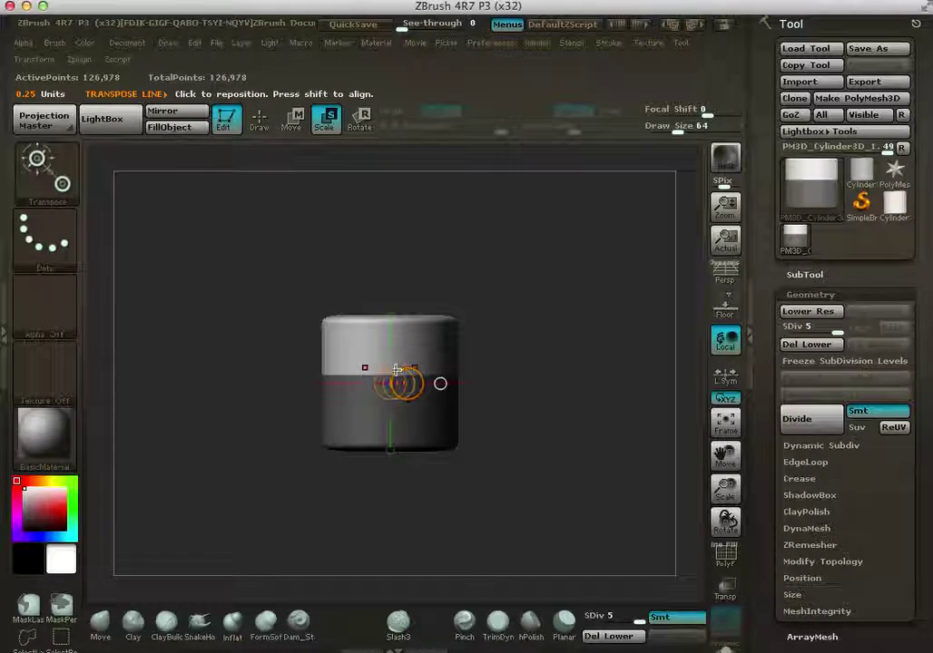
mouse_move(437, 256)
left_mouse_down()
mouse_move(439, 271)
mouse_move(433, 252)
left_mouse_up()
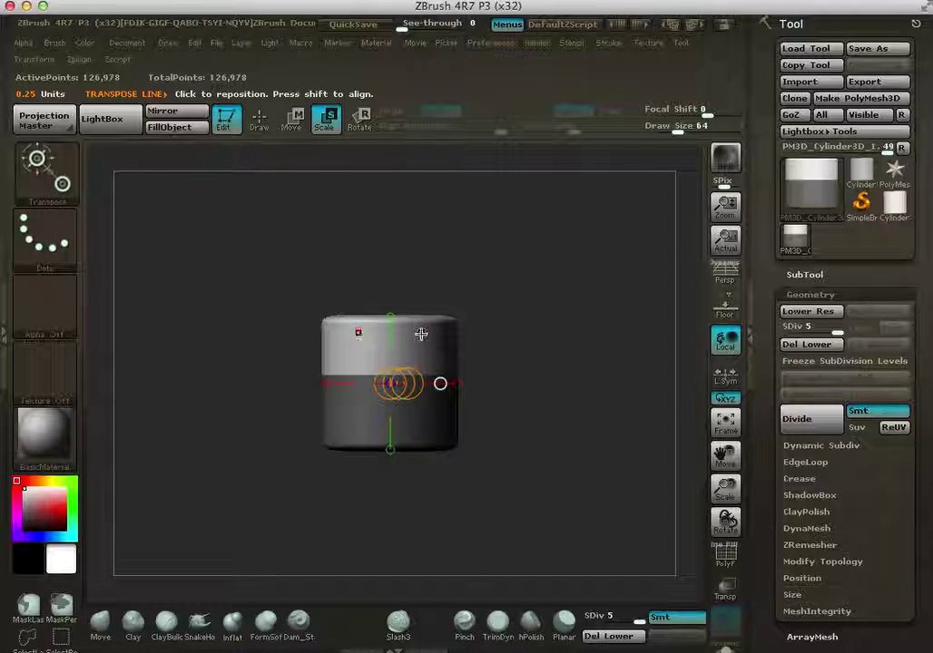
left_click_drag(421, 339, 432, 254)
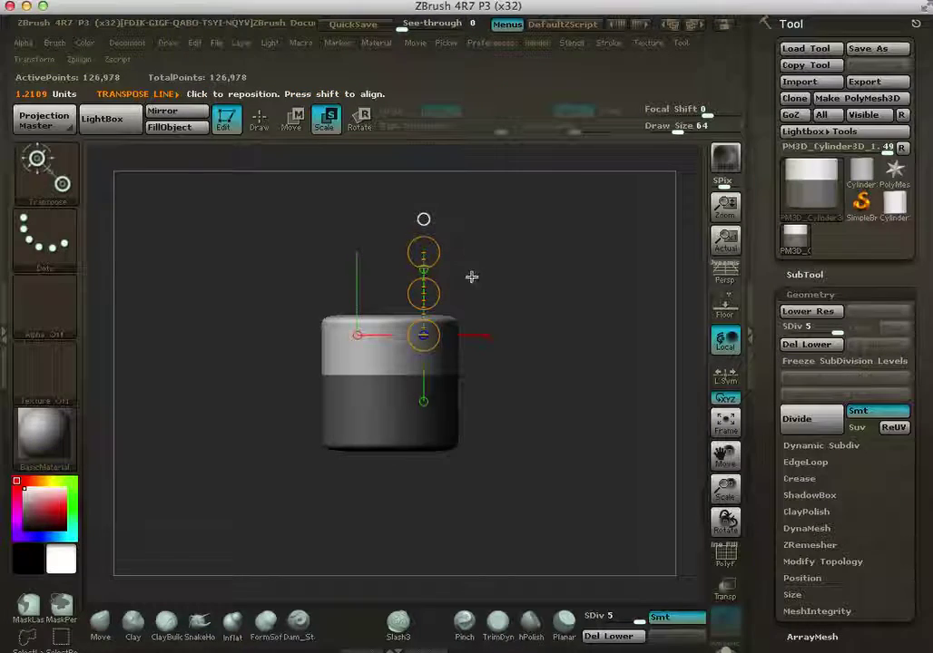
left_click_drag(396, 358, 443, 350)
left_click_drag(531, 275, 502, 272)
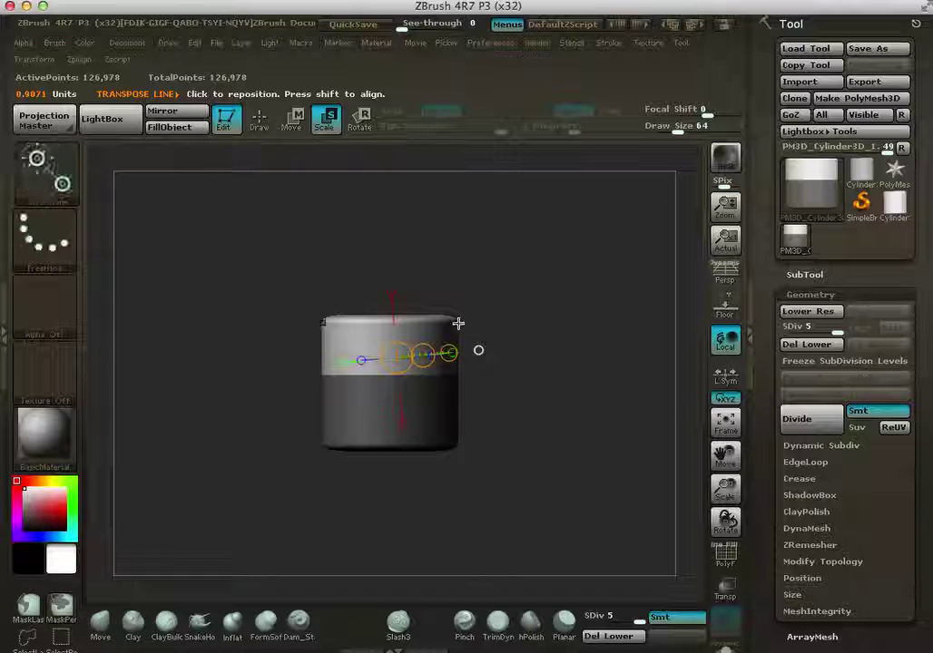
Step: Draw a horizontal transpose line about 1.75 units long outward from the cylinder's upper part and inspect it from above
left_click_drag(408, 330, 521, 333)
left_click_drag(528, 291, 516, 425)
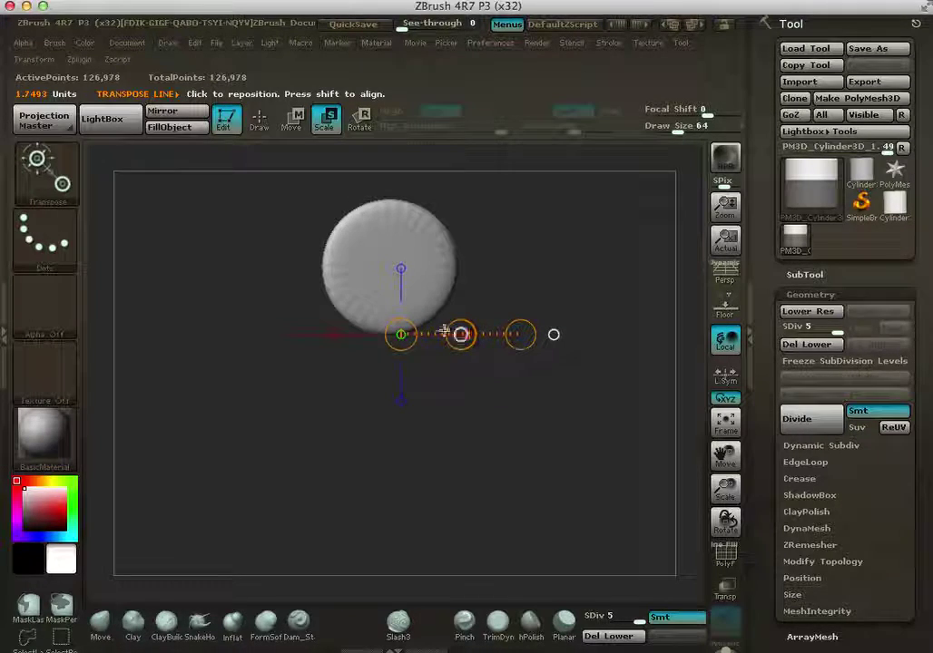
left_click_drag(488, 394, 485, 274)
Step: Draw a vertical transpose line about 2.01 units long in Move mode, move the unmasked top upward with it, and undo the move
left_click_drag(424, 359, 428, 222)
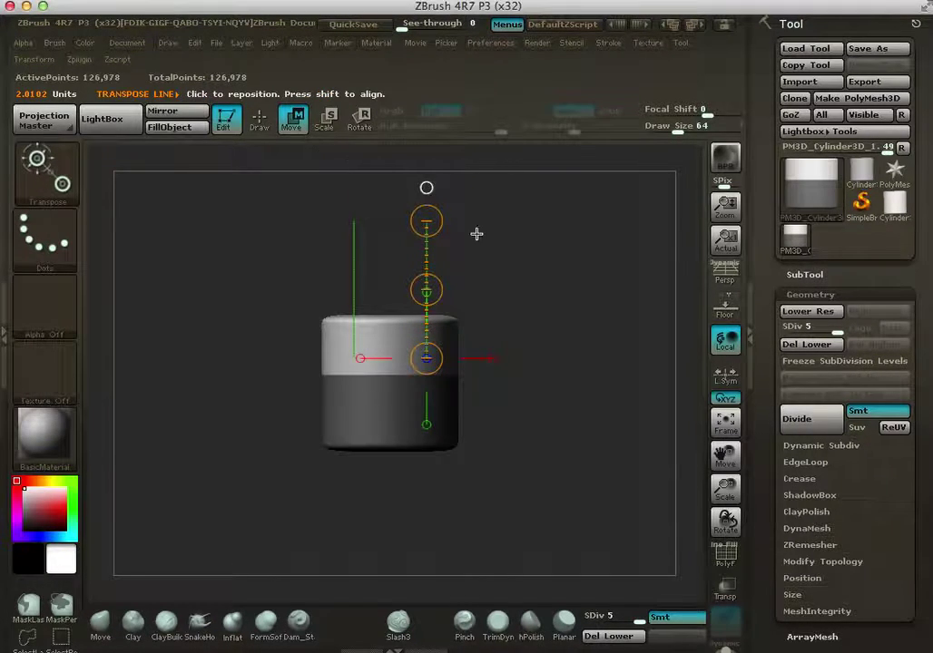
left_click(427, 289)
mouse_move(426, 290)
left_mouse_down()
mouse_move(431, 222)
mouse_move(430, 274)
left_mouse_up()
left_click_drag(568, 282, 548, 291)
key("ctrl+z")
key("ctrl+z")
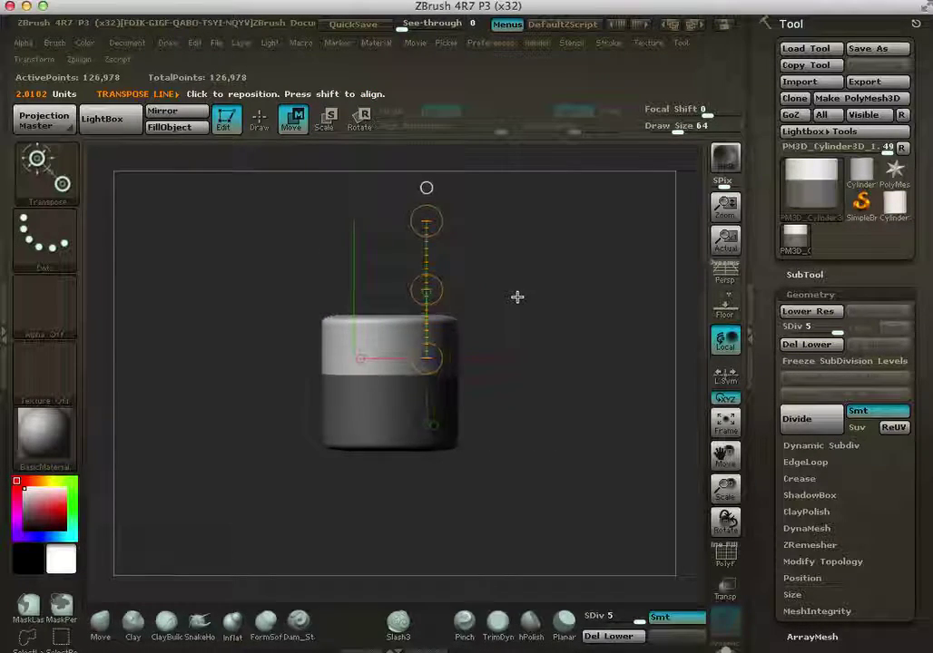
Step: Draw a vertical transpose line about 1.49 units long from the upper part and move the unmasked top upward to lengthen the cylinder
mouse_move(450, 357)
left_mouse_down()
mouse_move(437, 299)
mouse_move(460, 245)
mouse_move(462, 288)
mouse_move(466, 202)
mouse_move(466, 298)
left_mouse_up()
key("ctrl+z")
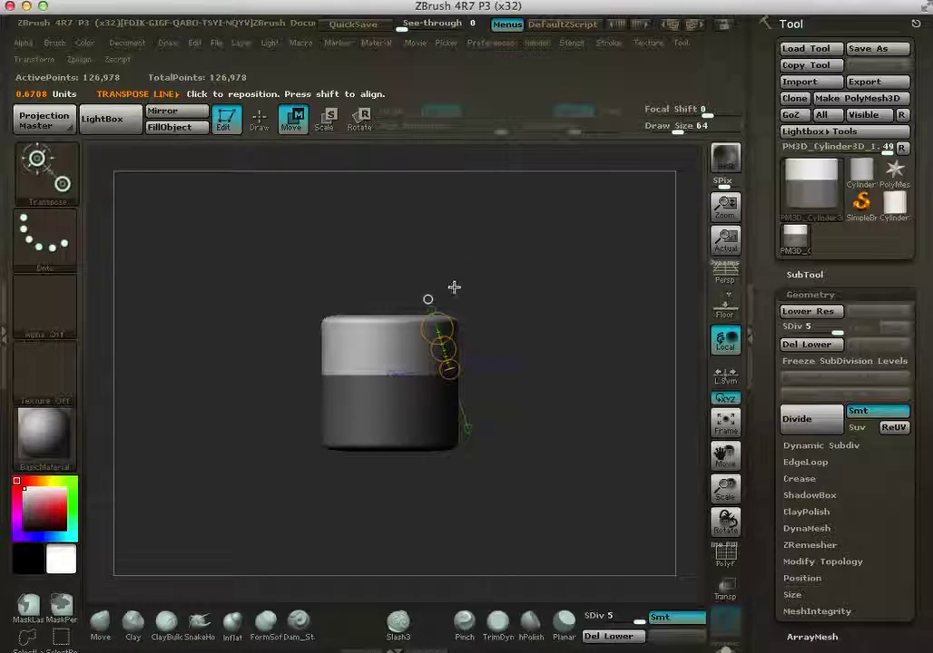
mouse_move(401, 353)
left_mouse_down()
mouse_move(410, 338)
mouse_move(410, 252)
left_mouse_up()
left_click_drag(410, 304, 413, 250)
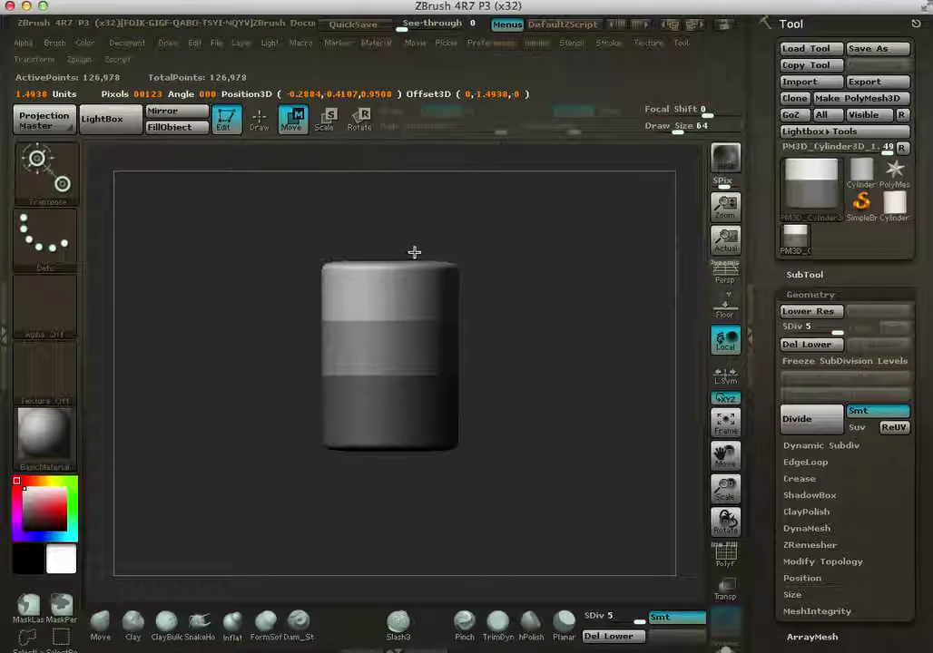
Step: Snap the transpose line to the centre of the cylinder's top cap so it stands straight up from it
left_click_drag(538, 229, 457, 223)
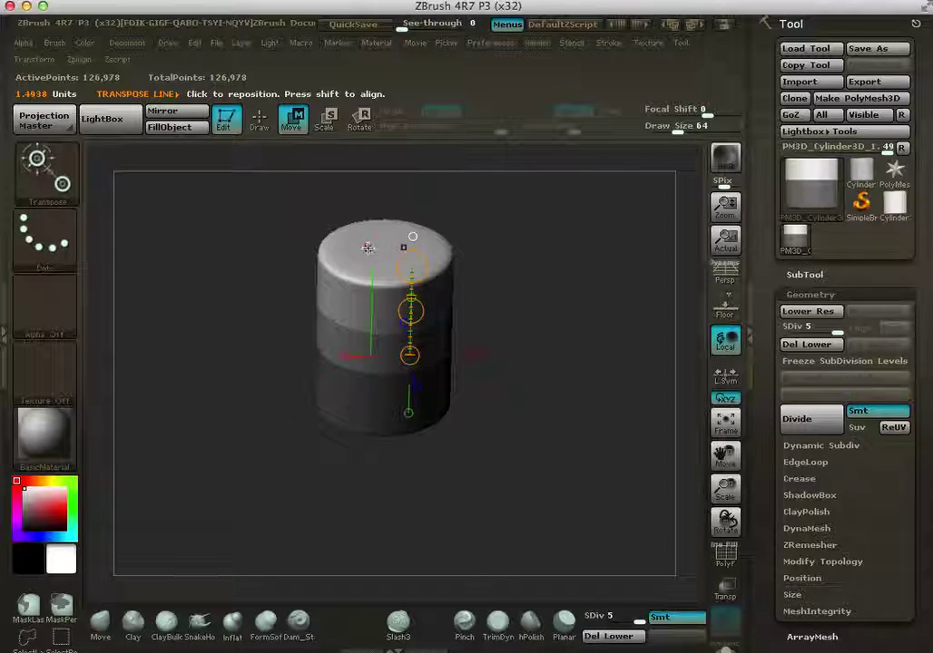
left_click_drag(491, 220, 387, 188, "alt")
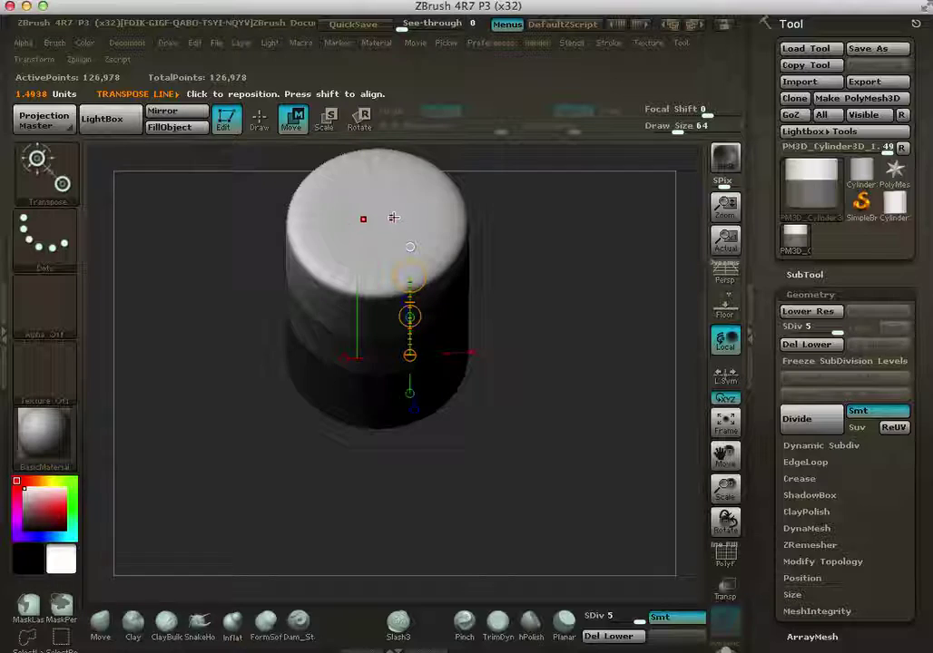
left_click_drag(526, 222, 479, 334, "alt")
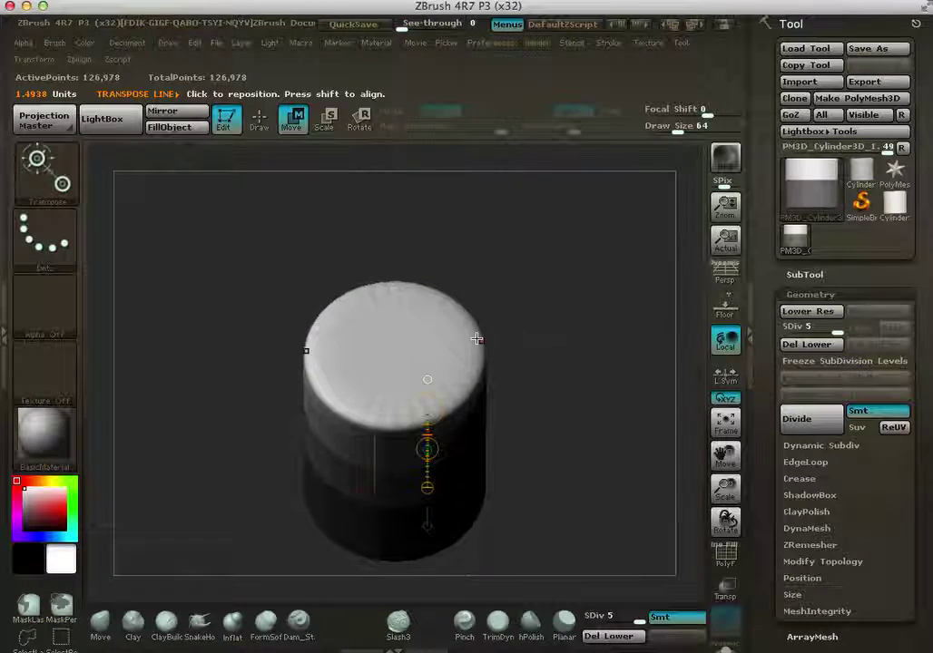
left_click(396, 350)
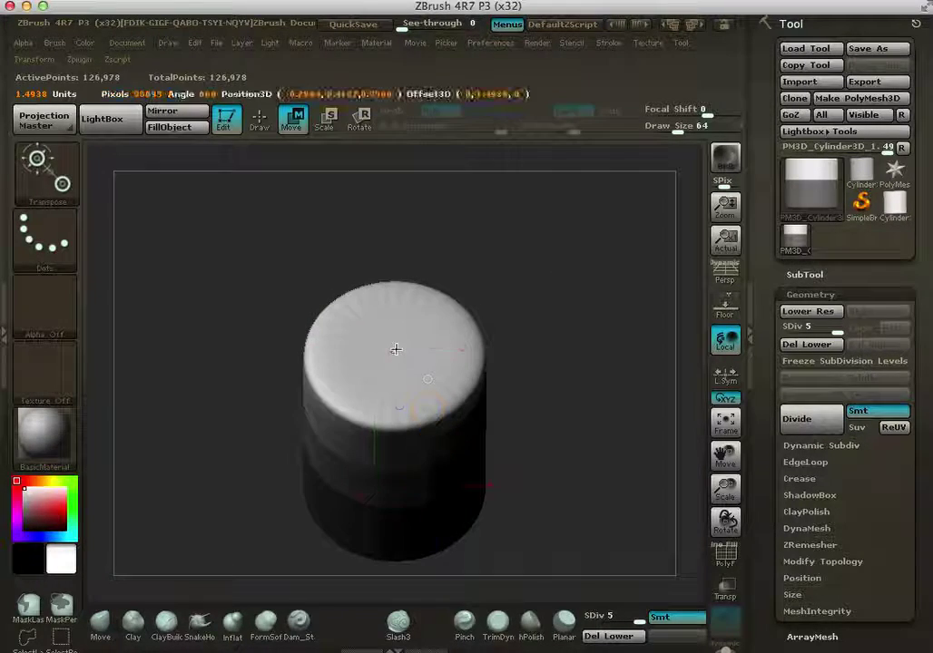
left_click_drag(538, 303, 558, 190)
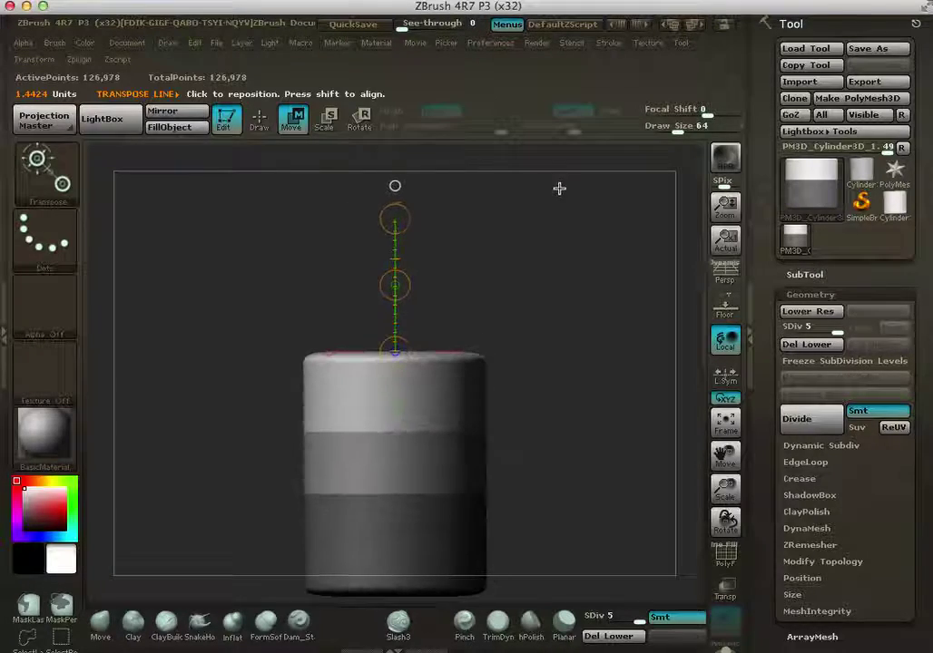
Step: Place the transpose line on the cylinder's side, then snap it back to the centre of the top cap
left_click_drag(565, 296, 531, 356)
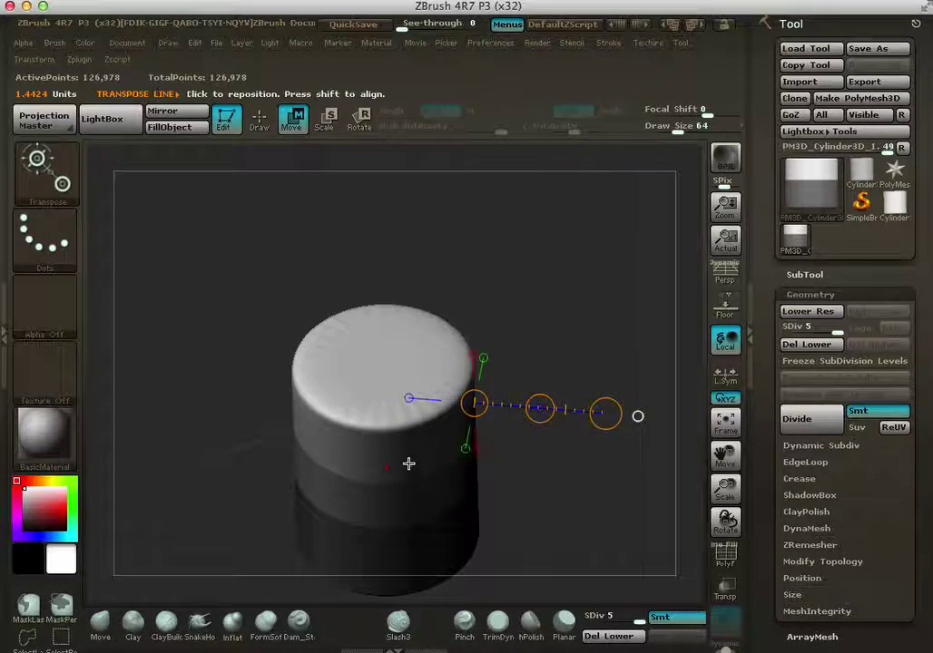
left_click_drag(399, 450, 455, 279)
left_click_drag(541, 302, 437, 288)
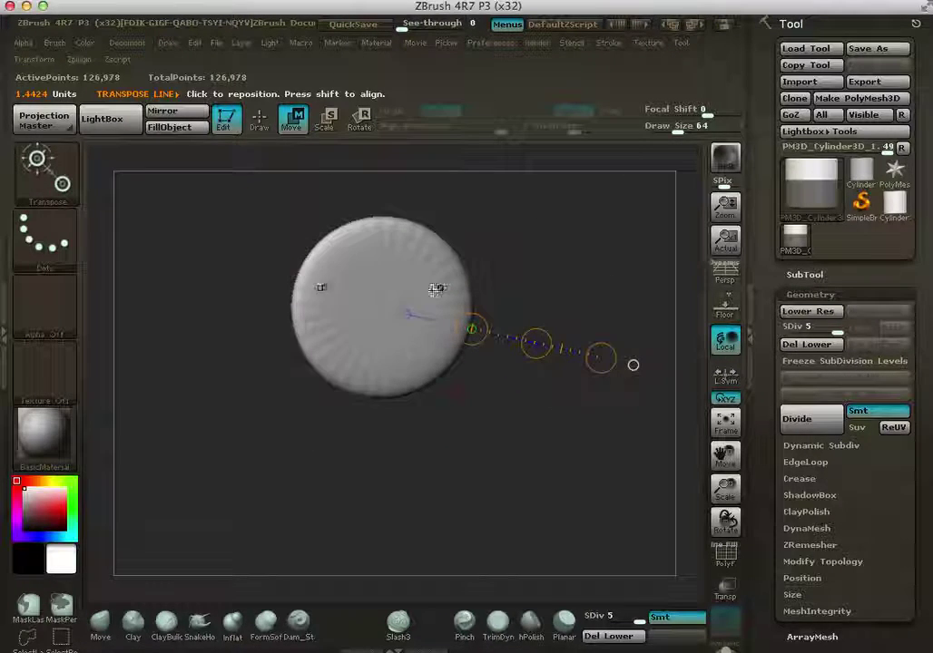
left_click(383, 309)
left_click_drag(552, 377, 514, 308)
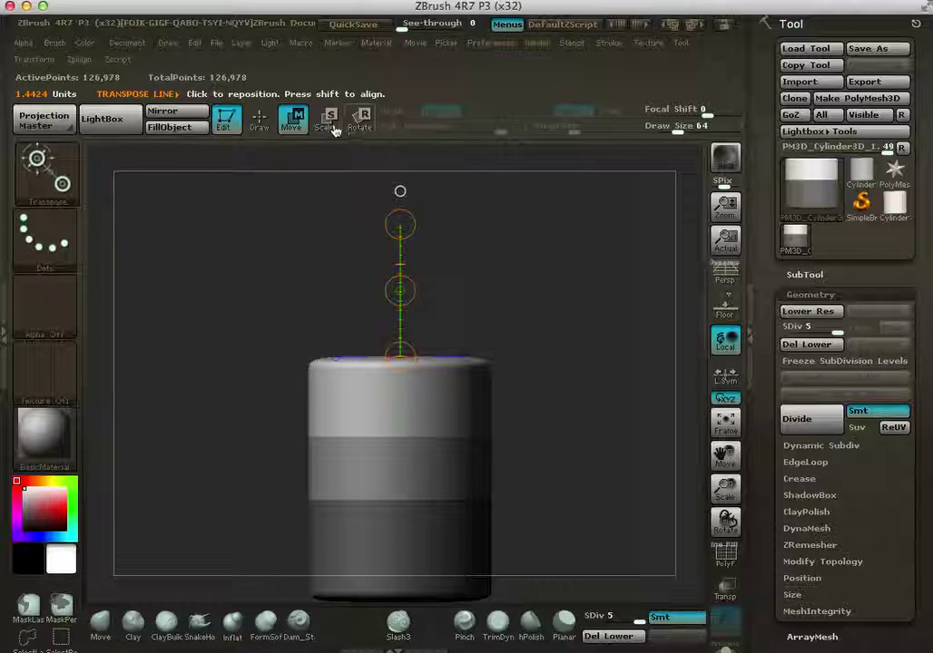
Step: Scale the unmasked top section outward with the transpose line so it becomes wider than the masked base
left_click_drag(400, 225, 521, 283)
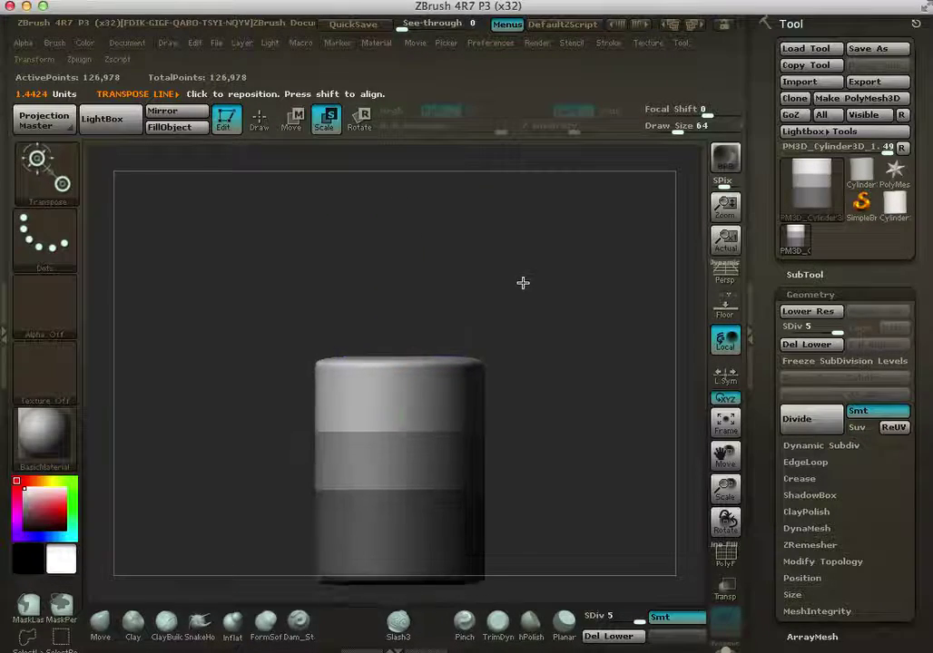
left_click_drag(399, 249, 408, 210)
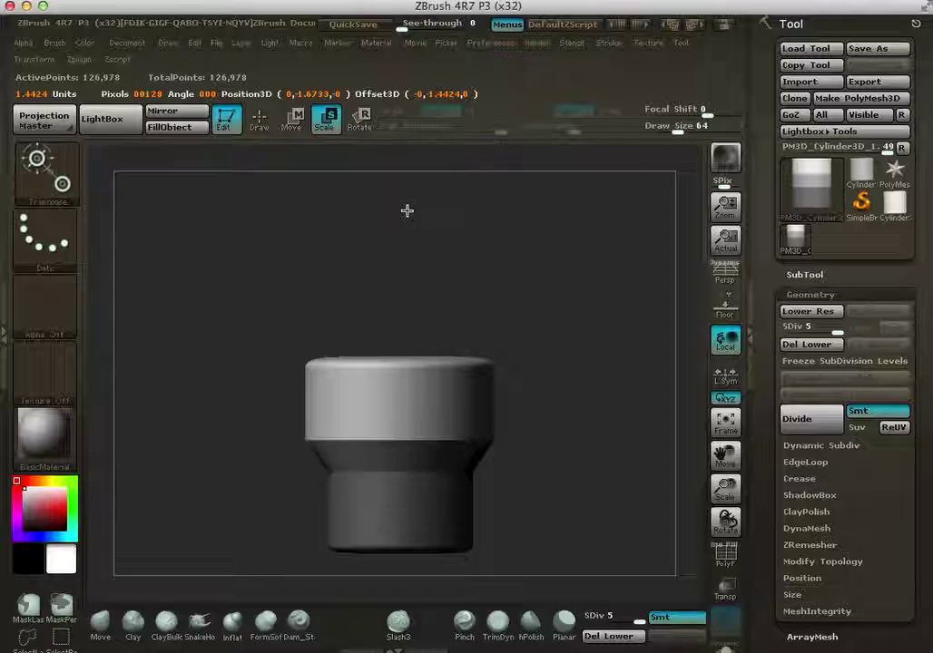
left_click_drag(527, 307, 559, 364)
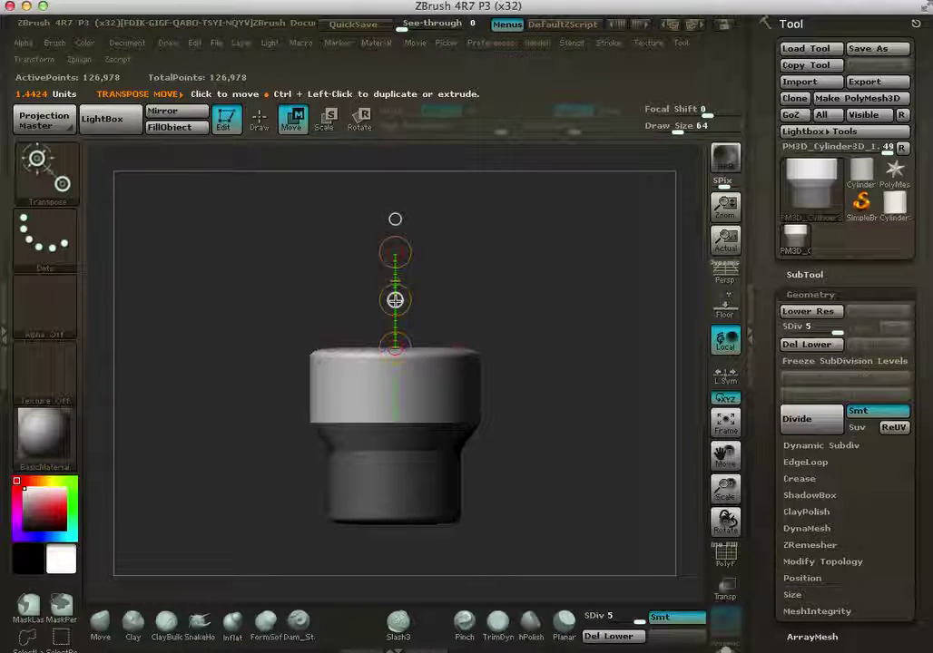
Step: Try moving the widened top section upward with the transpose line in Move mode, and undo the moves
mouse_move(395, 299)
left_mouse_down()
mouse_move(397, 289)
mouse_move(397, 302)
left_mouse_up()
key("ctrl")
left_click_drag(396, 303, 396, 290)
key("ctrl+z")
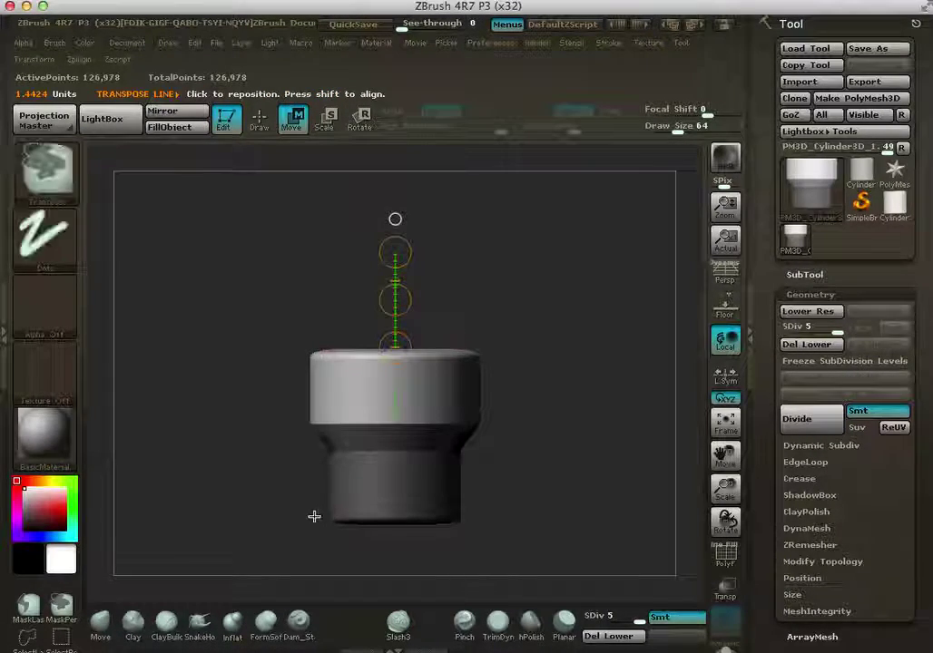
left_click_drag(396, 298, 396, 266, "ctrl")
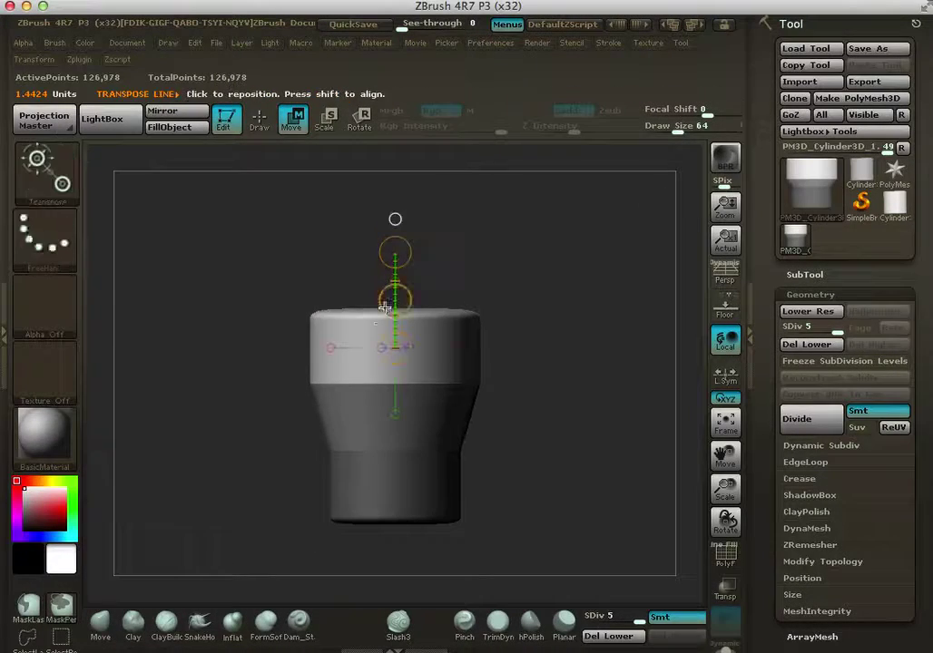
key("ctrl+z")
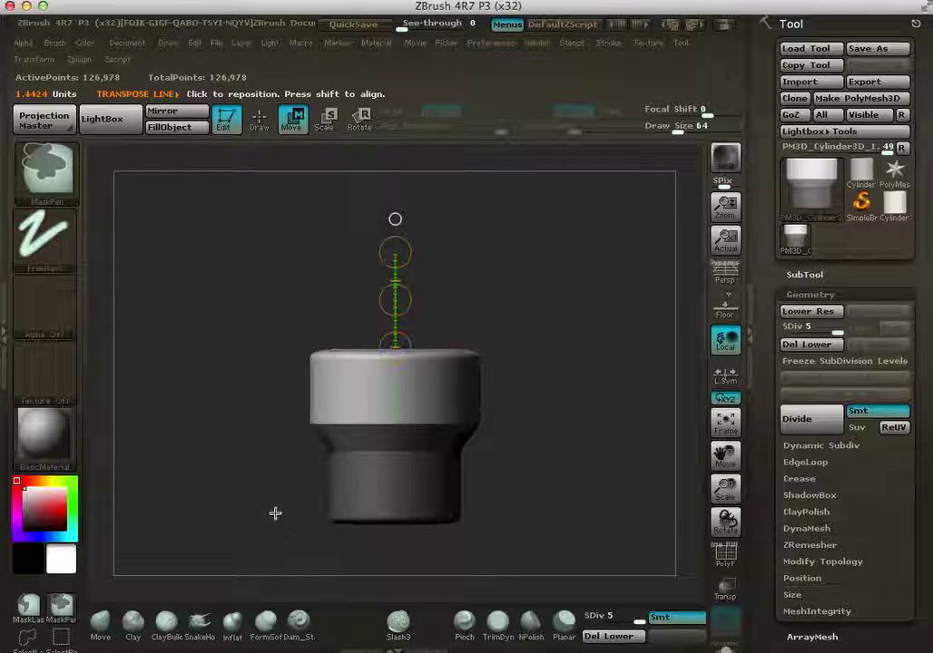
Step: Remask the base and neck up to the lower edge of the widened section, and move the unmasked top slightly upward
left_click_drag(260, 487, 269, 502, "ctrl")
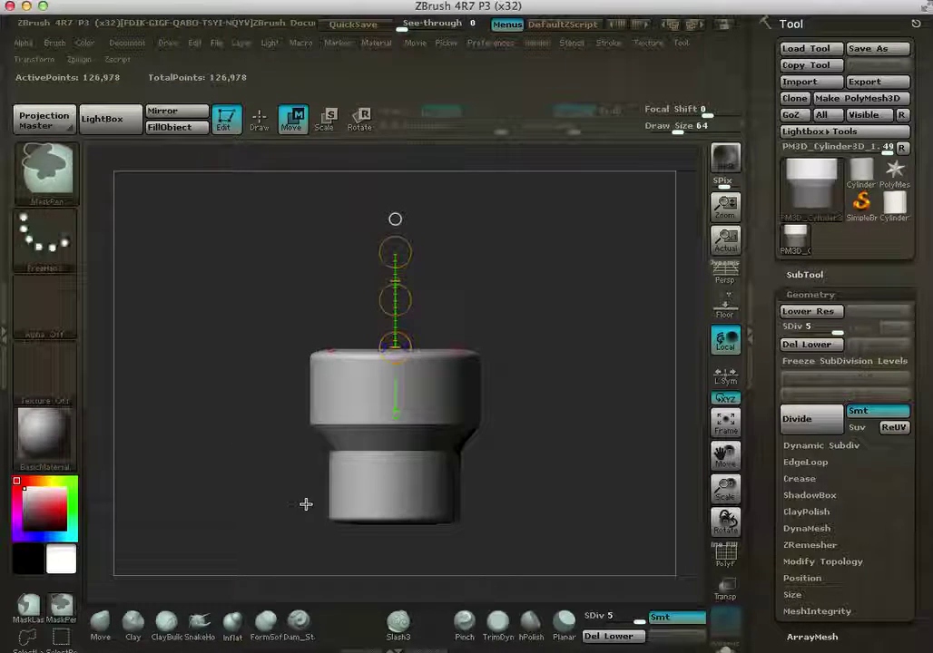
mouse_move(304, 565)
left_mouse_down("ctrl")
mouse_move(462, 479)
mouse_move(481, 408)
mouse_move(497, 414)
left_mouse_up("ctrl")
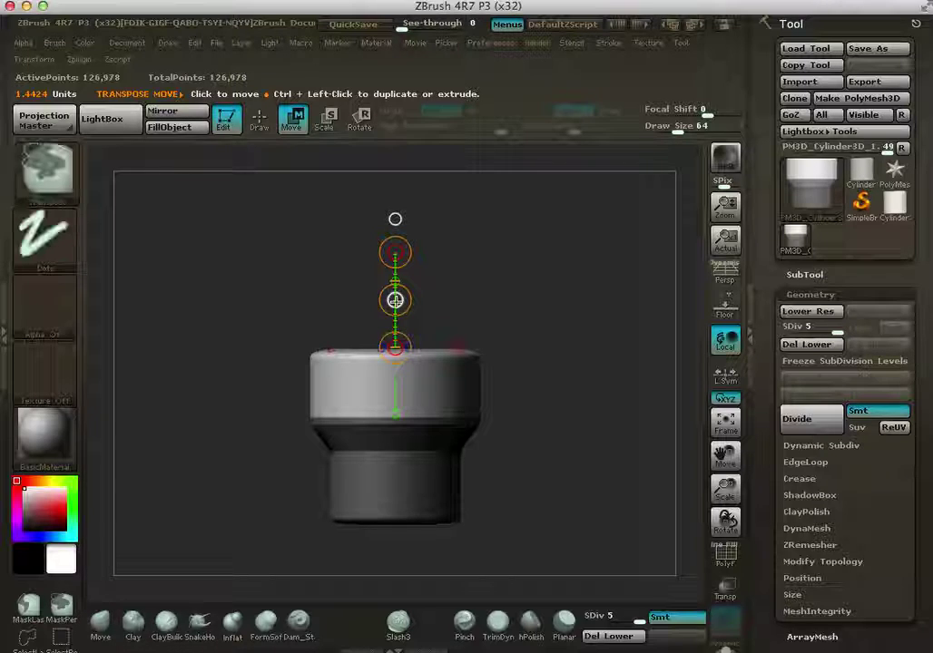
mouse_move(394, 301)
left_mouse_down("ctrl")
mouse_move(404, 289)
mouse_move(387, 291)
mouse_move(410, 287)
mouse_move(389, 289)
mouse_move(397, 285)
left_mouse_up("ctrl")
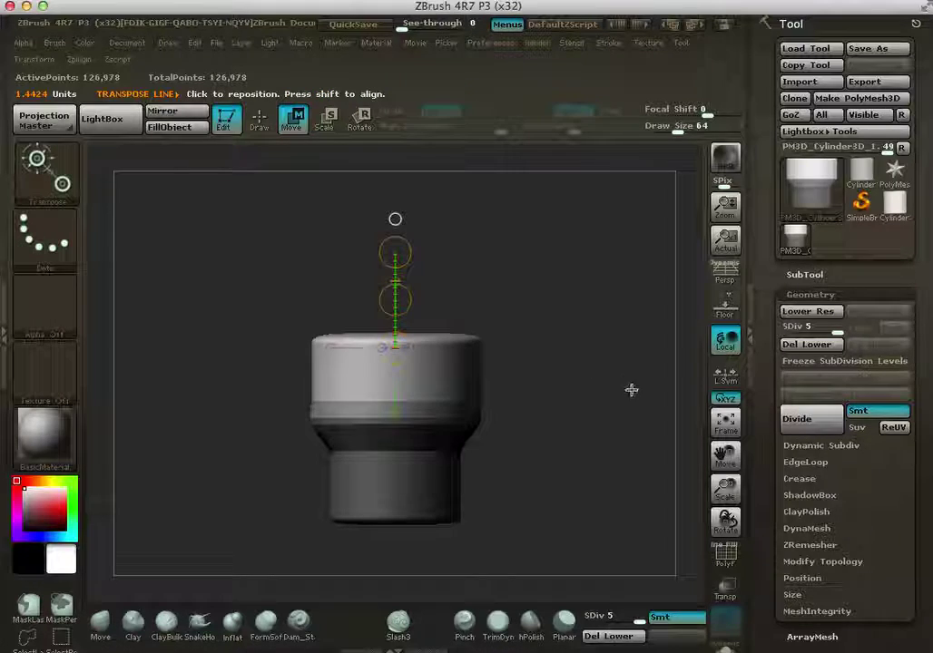
Step: Show the polyframe, undo the top section's upward move, and lower the mesh to subdivision level 1
key("shift+f")
left_click_drag(582, 380, 641, 408, "alt")
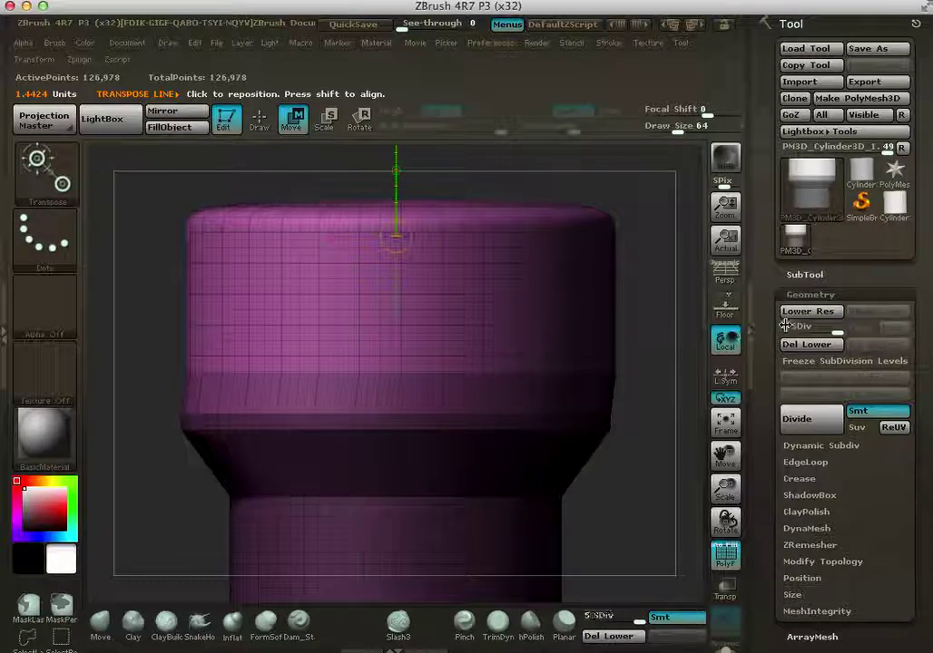
left_click(787, 327)
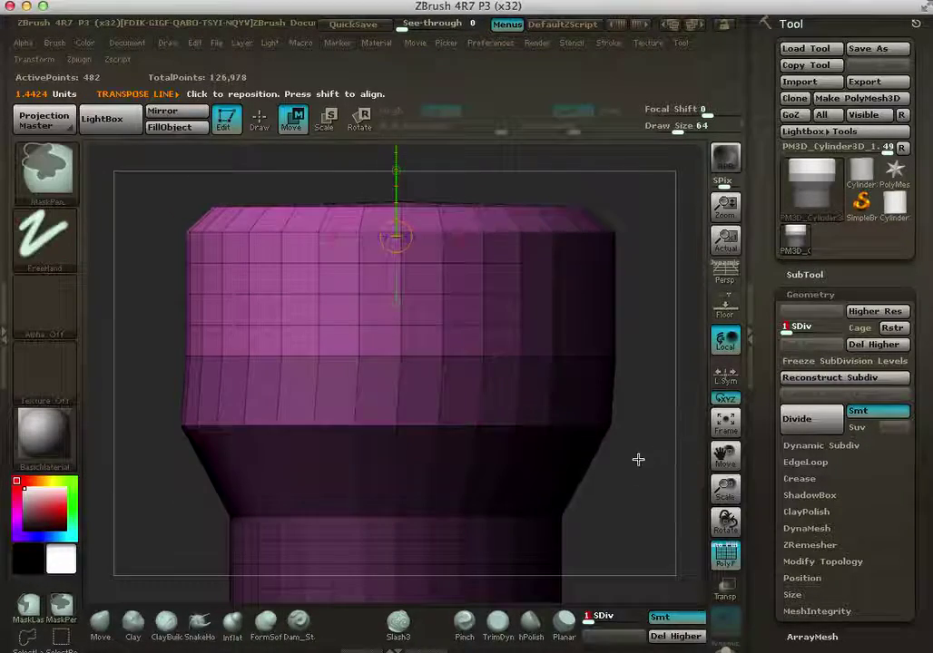
key("ctrl+z")
key("ctrl+z")
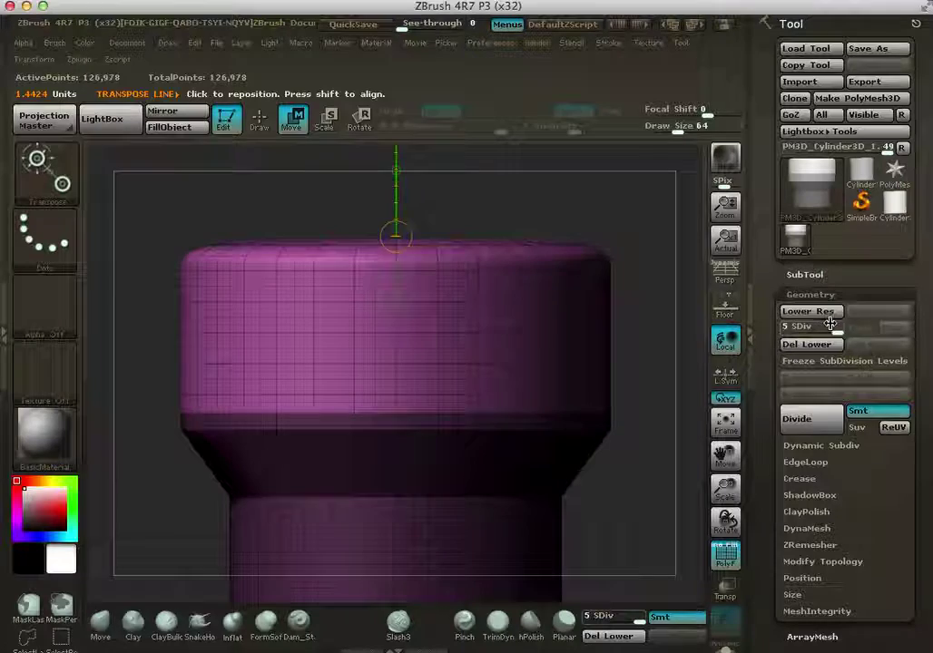
left_click(787, 327)
key("ctrl+z")
key("ctrl+z")
key("ctrl+z")
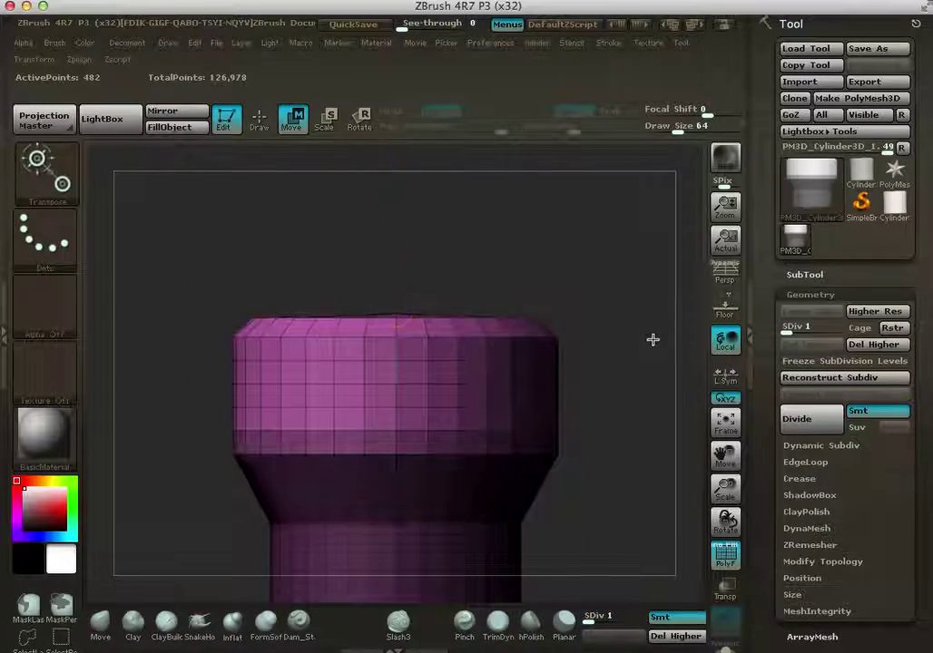
Step: Try moving the unmasked top section upward at the lowest subdivision level, and undo the move
mouse_move(394, 246)
left_mouse_down()
mouse_move(383, 221)
mouse_move(381, 254)
mouse_move(380, 188)
mouse_move(392, 262)
mouse_move(404, 189)
left_mouse_up()
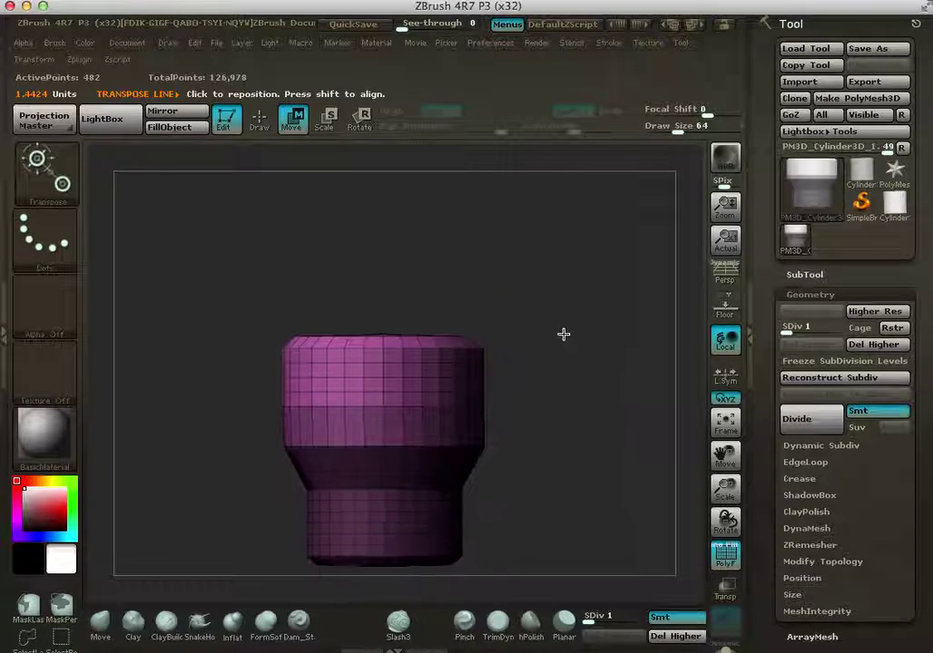
left_click_drag(383, 356, 383, 245, "ctrl")
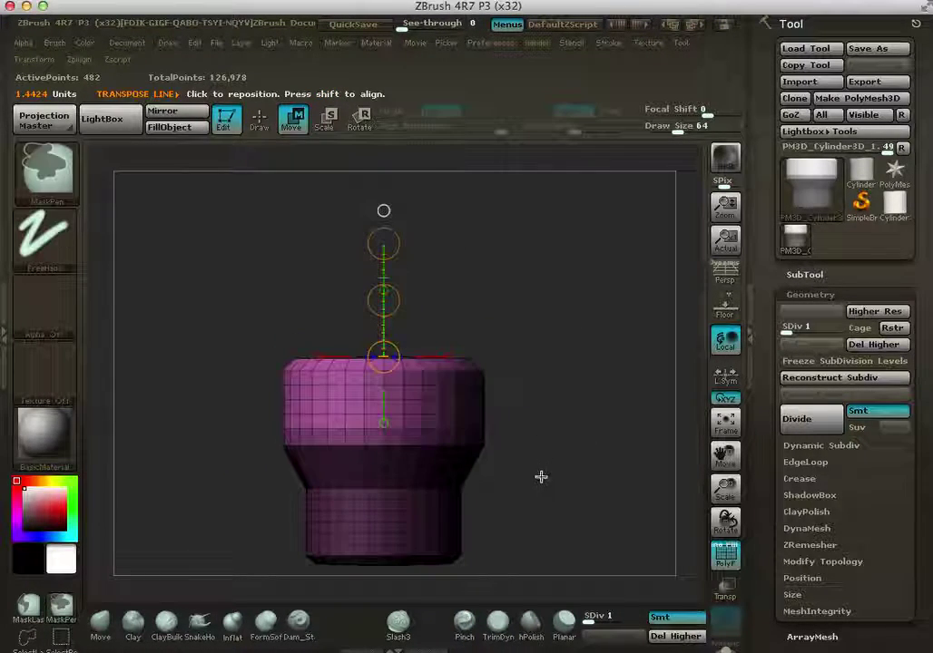
Step: Clear the mask and remask the base and neck up to the widened section, then move the top upward and undo that move
left_click_drag(548, 424, 539, 444, "ctrl")
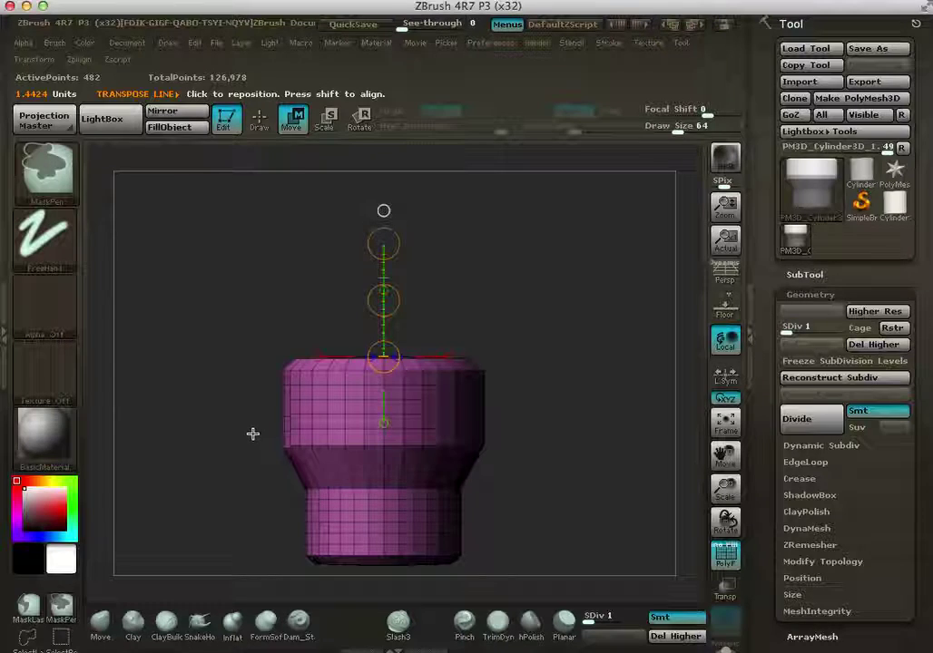
left_click_drag(287, 455, 553, 581, "ctrl")
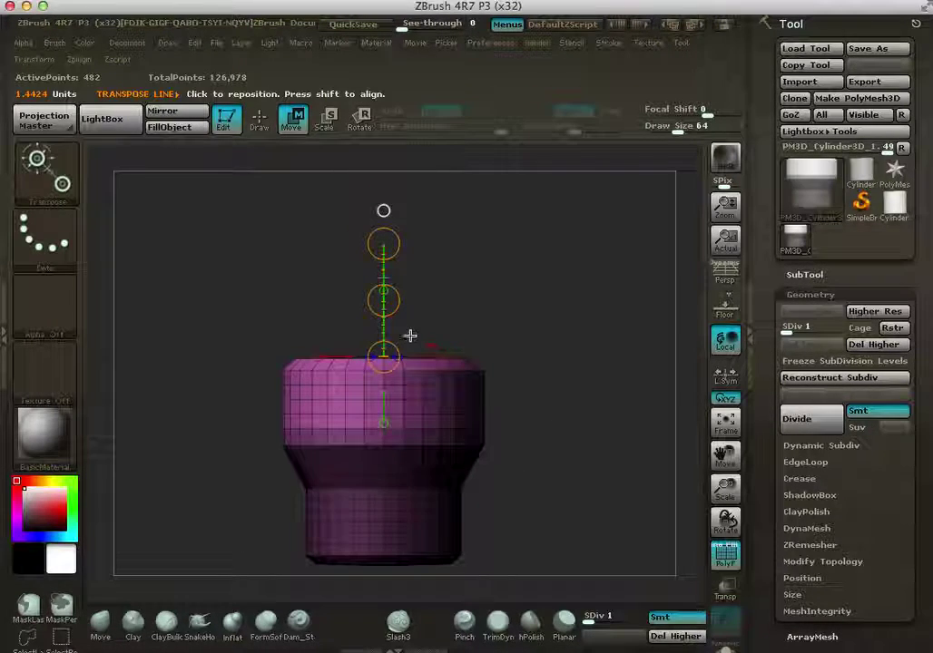
left_click_drag(382, 301, 380, 274)
key("ctrl+z")
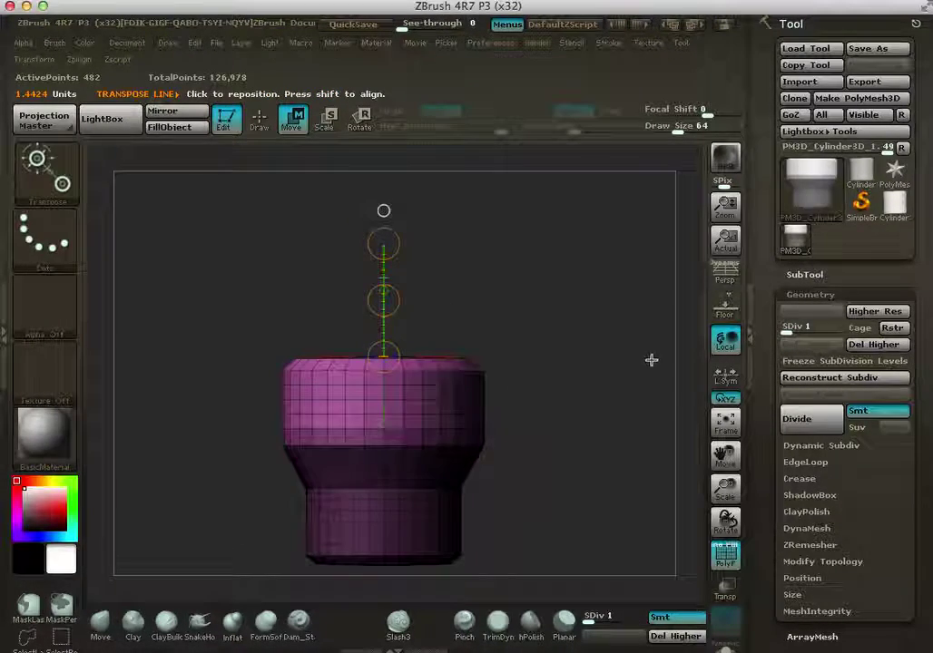
Step: Raise the mesh to subdivision level 5, inspect the masked edge of the widened section up close, and hide the polyframe
left_click_drag(788, 327, 837, 327)
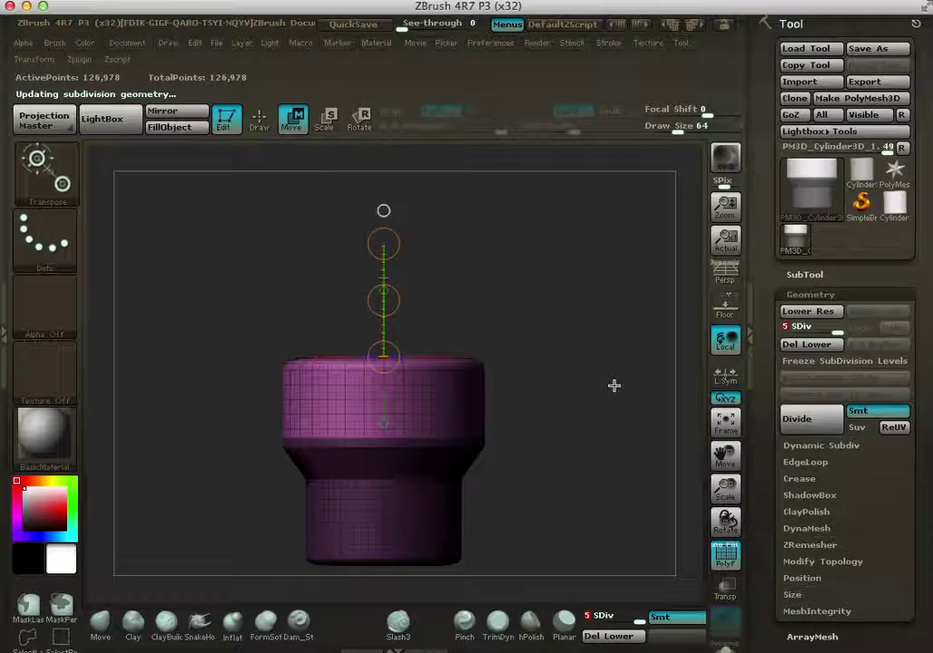
left_click_drag(383, 242, 383, 231, "ctrl")
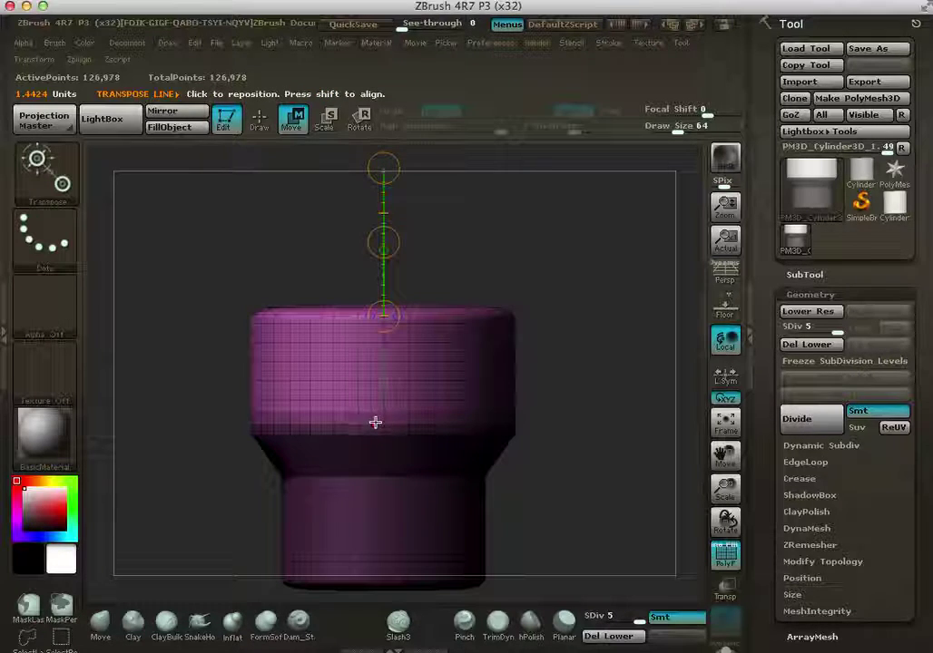
left_click_drag(606, 385, 625, 522, "alt")
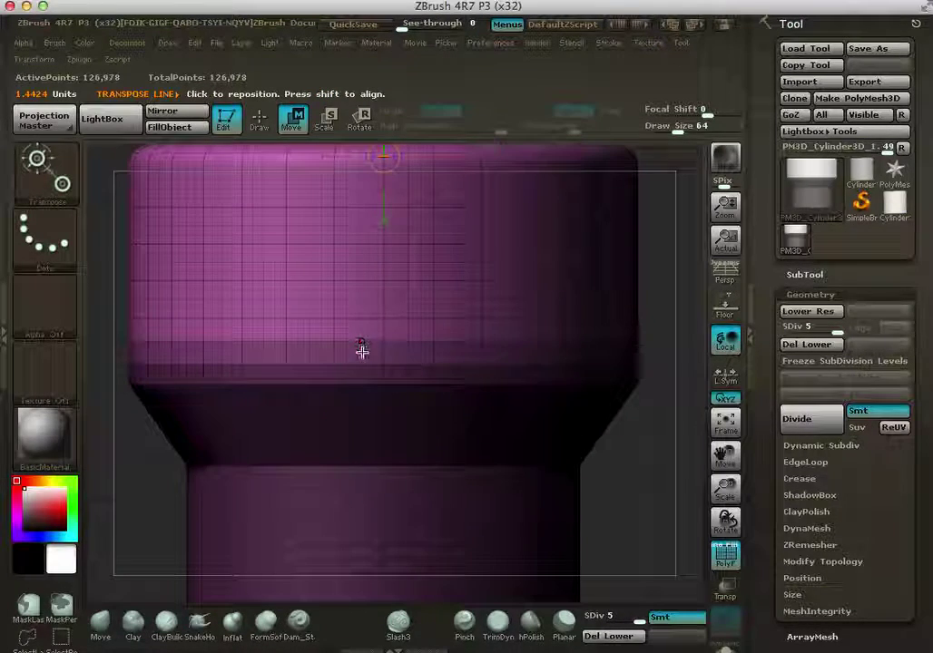
left_click_drag(637, 479, 610, 407, "alt")
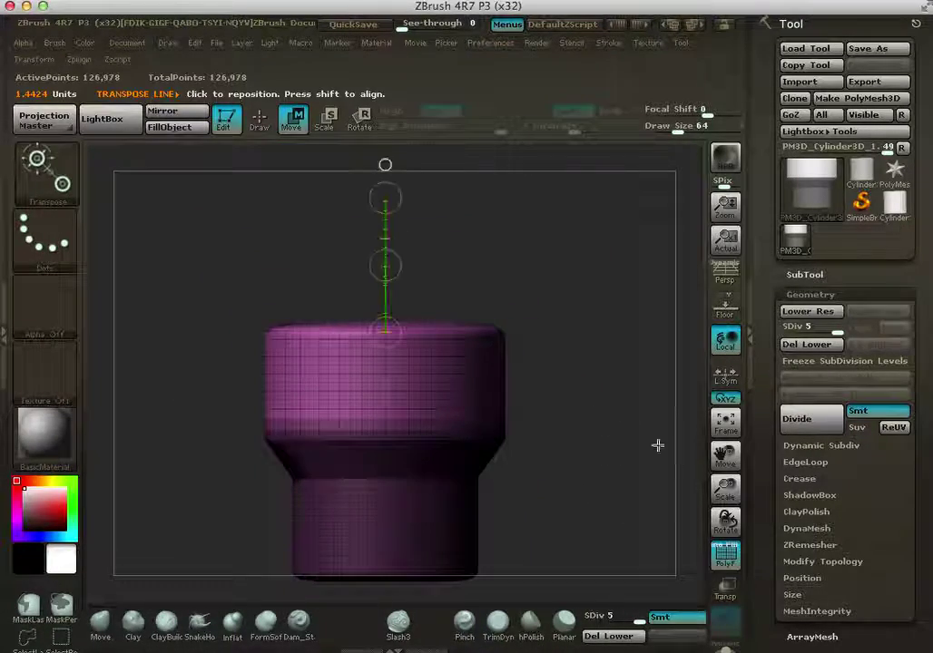
left_click(727, 562)
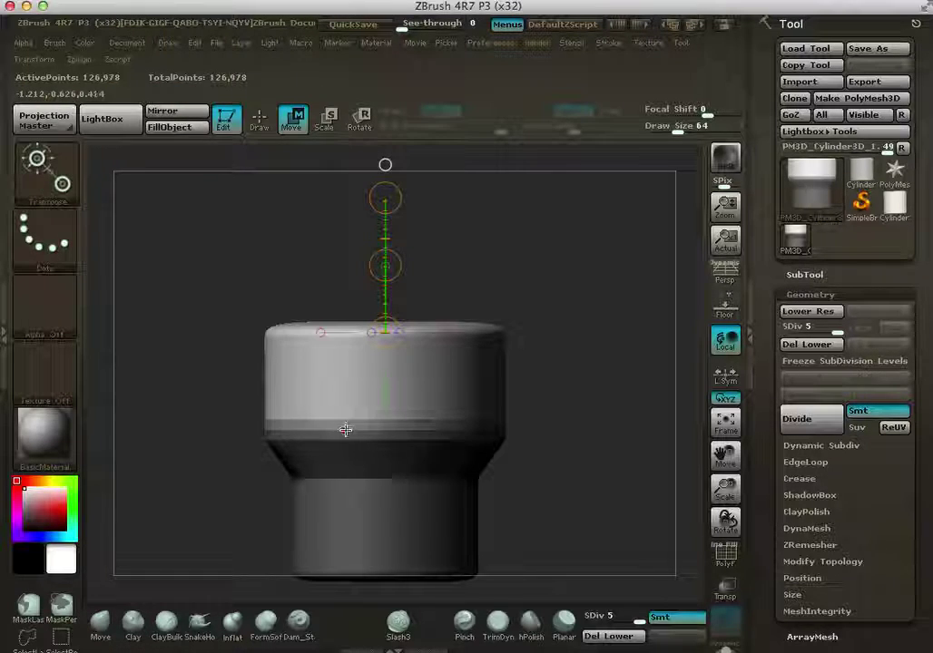
Step: Try moving the unmasked top section slightly with the transpose line
left_click_drag(563, 430, 576, 379, "alt")
left_click_drag(406, 230, 395, 212)
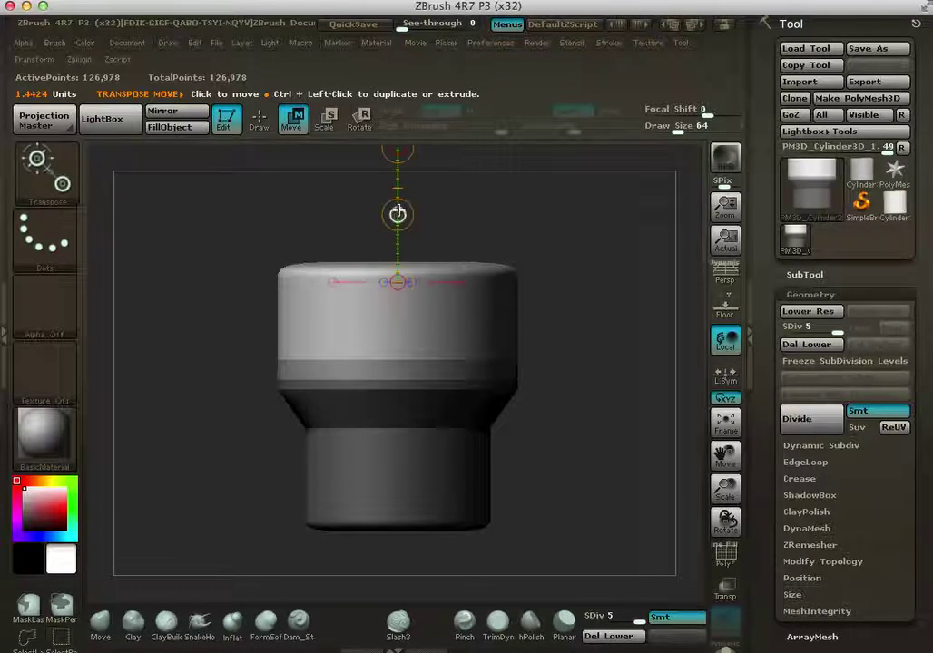
mouse_move(397, 214)
left_mouse_down()
mouse_move(399, 228)
mouse_move(400, 209)
left_mouse_up()
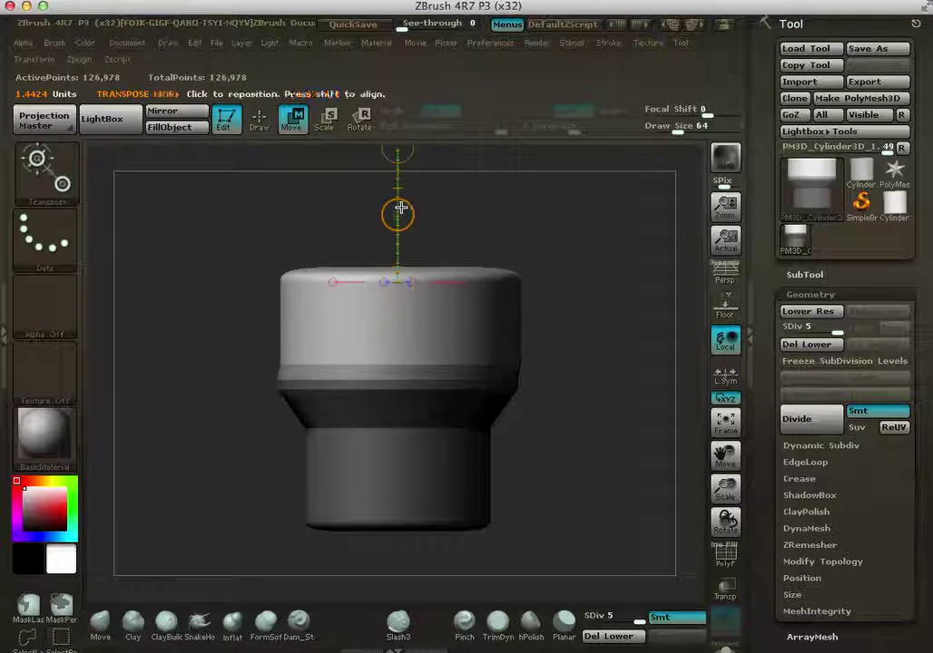
left_click_drag(424, 249, 436, 365)
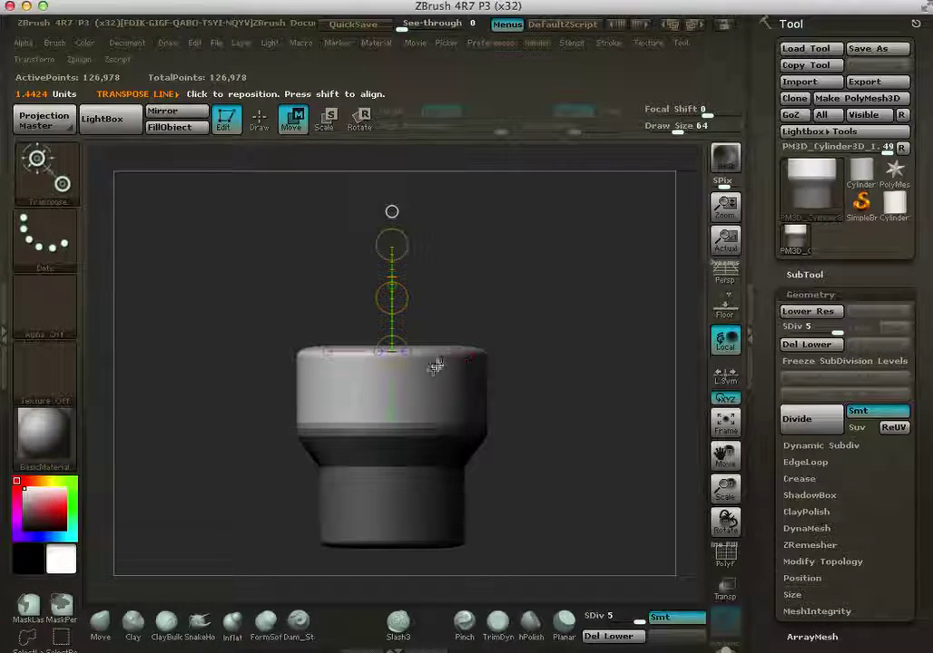
Step: Scale the unmasked top section down to about the width of the base
left_click_drag(476, 285, 501, 226)
left_click_drag(390, 242, 385, 289)
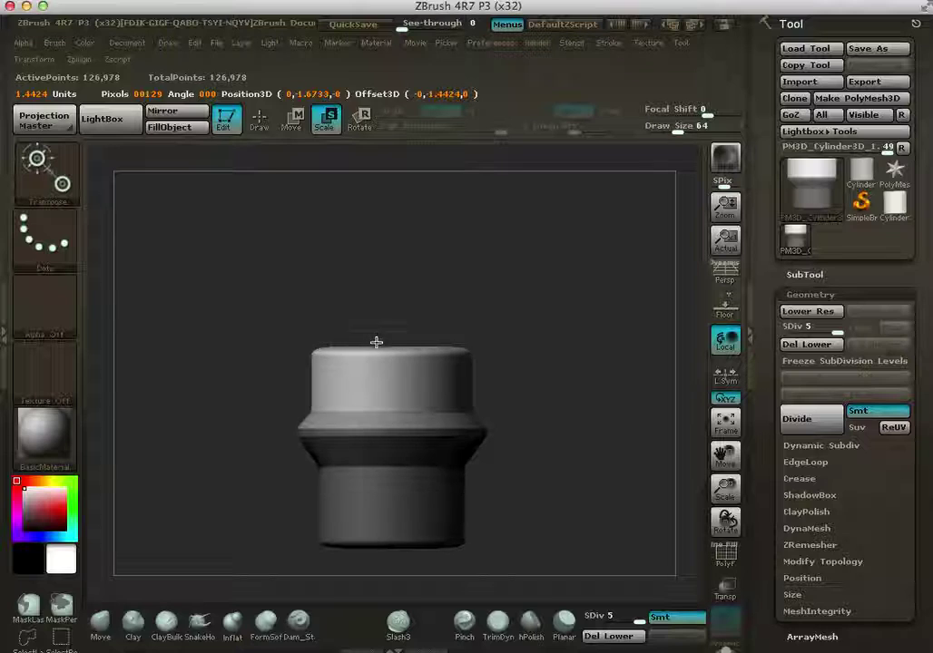
left_click_drag(388, 243, 395, 289)
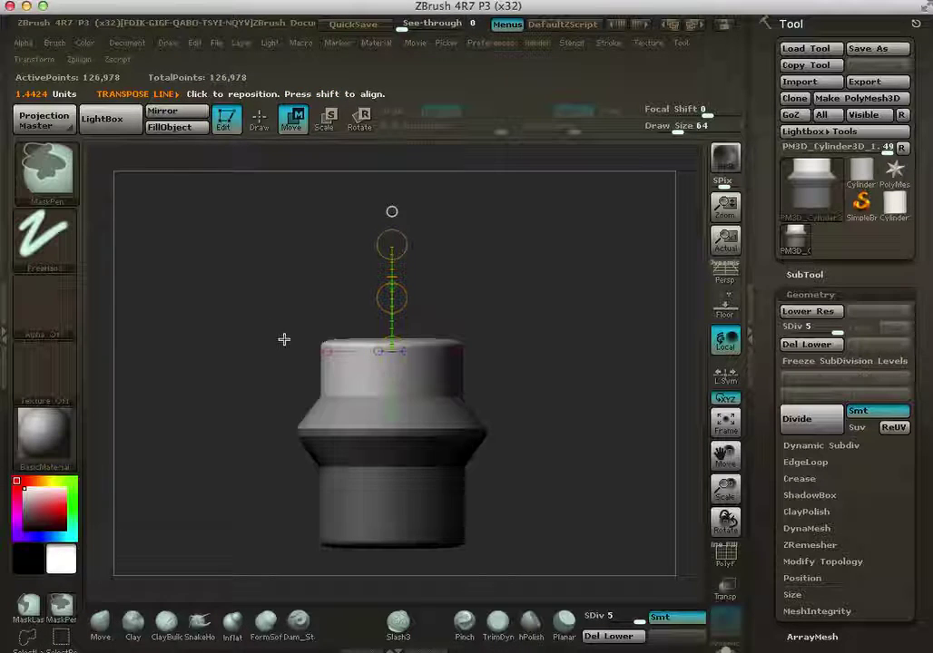
Step: Mask the model up to the lower part of the narrowed section, and move the unmasked top upward to lengthen it
left_click_drag(207, 384, 556, 569, "ctrl")
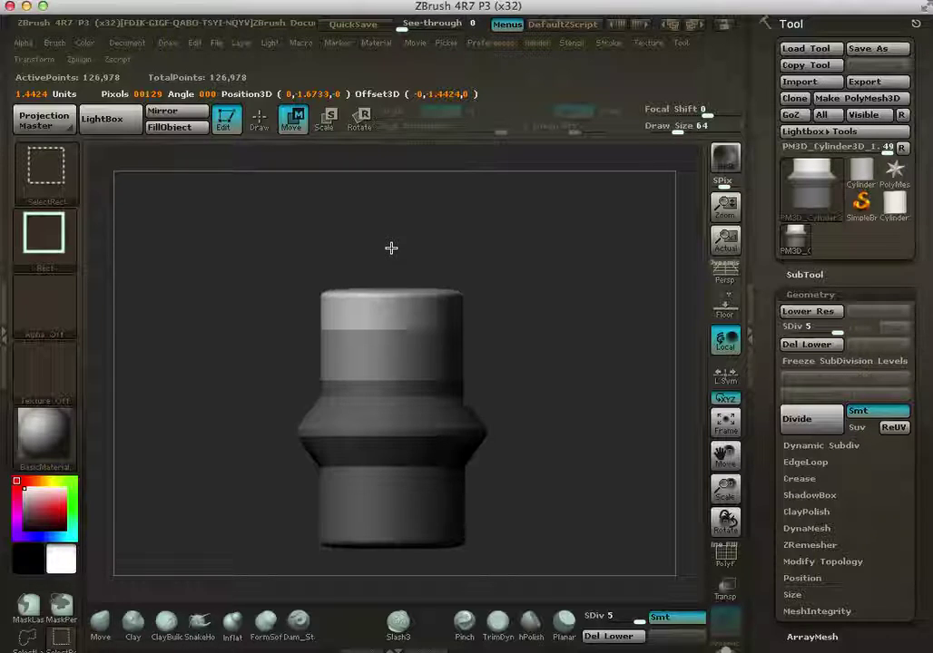
key("ctrl+shift+z")
left_click_drag(479, 282, 482, 319)
Step: Scale the unmasked top cap up until it is wider than the neck, and clear the mask
left_click(324, 121)
left_click_drag(392, 244, 394, 205)
left_click_drag(401, 147, 419, 173)
left_click_drag(546, 384, 579, 366, "alt")
left_click_drag(575, 282, 503, 257, "alt")
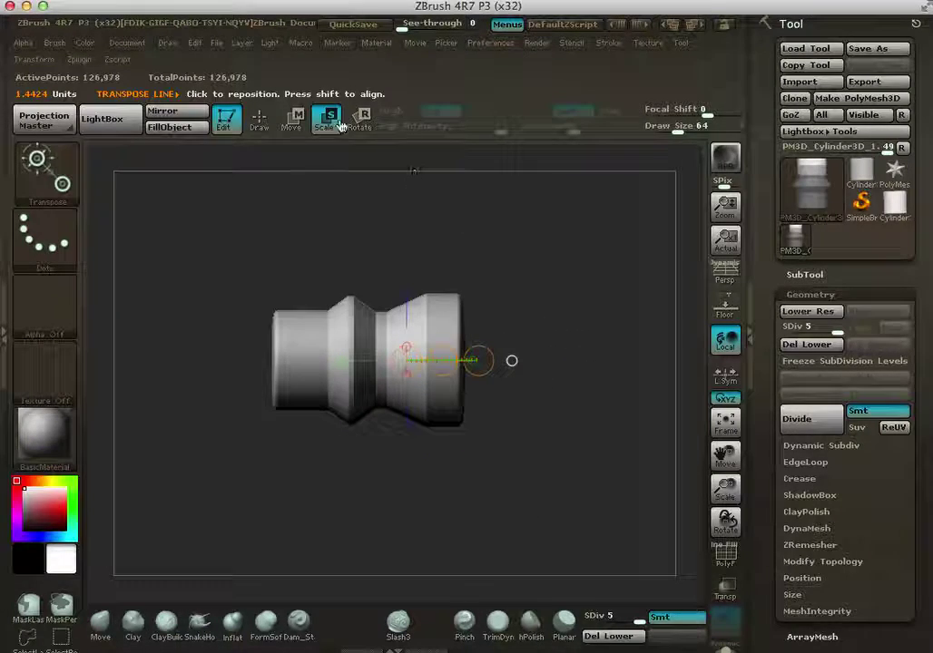
Step: Switch to Draw mode, inspect the stepped shape from several angles with perspective on, and turn perspective off
left_click(260, 127)
key("p")
mouse_move(575, 346)
left_mouse_down()
mouse_move(610, 396)
mouse_move(538, 370)
mouse_move(594, 347)
mouse_move(568, 410)
mouse_move(565, 254)
mouse_move(567, 297)
left_mouse_up()
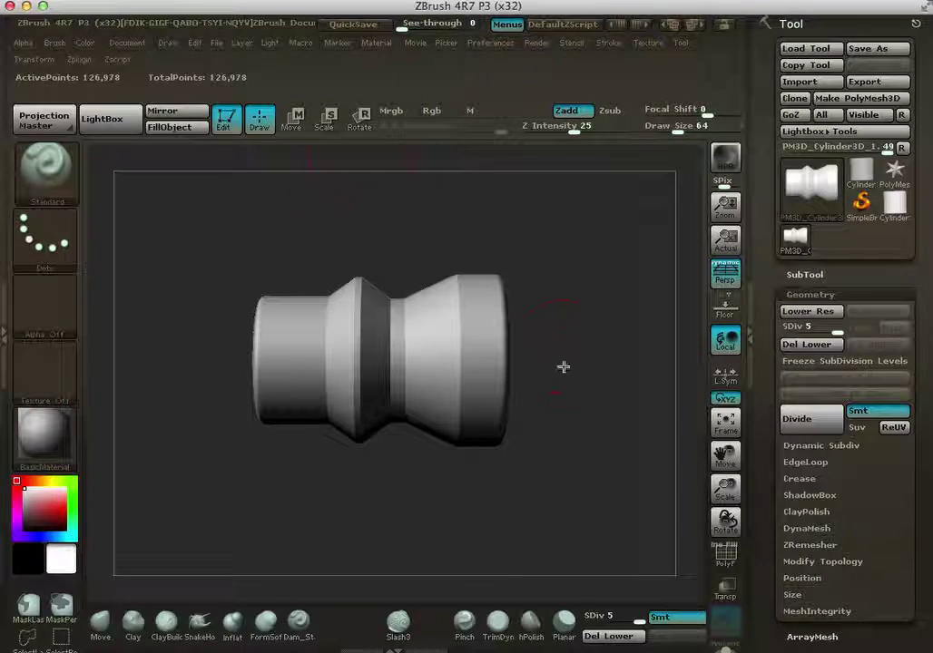
mouse_move(563, 370)
left_mouse_down()
mouse_move(531, 481)
mouse_move(584, 319)
mouse_move(558, 490)
mouse_move(591, 435)
mouse_move(581, 372)
left_mouse_up()
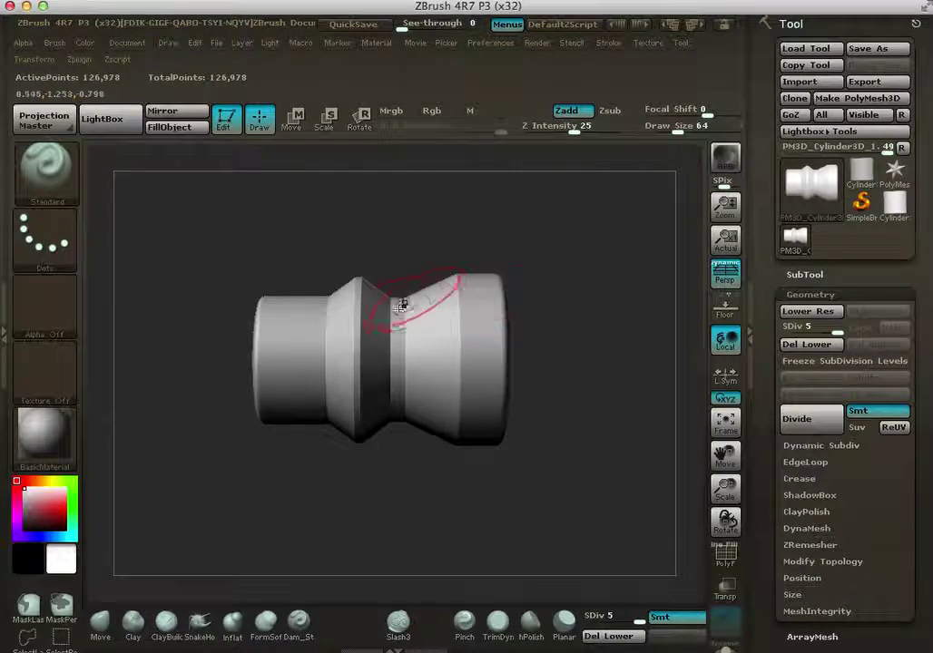
left_click_drag(581, 294, 610, 415)
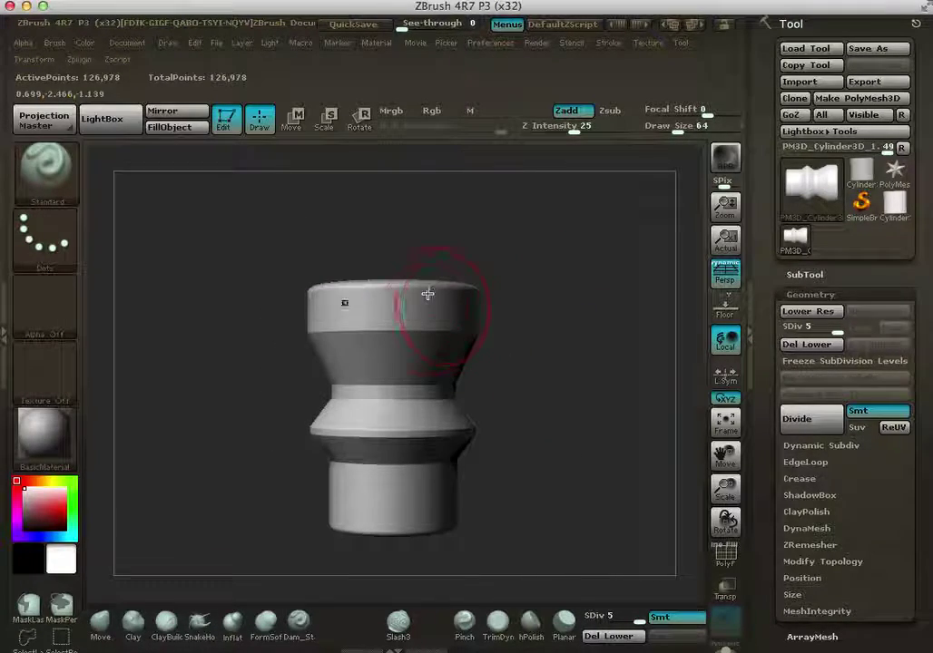
left_click(724, 273)
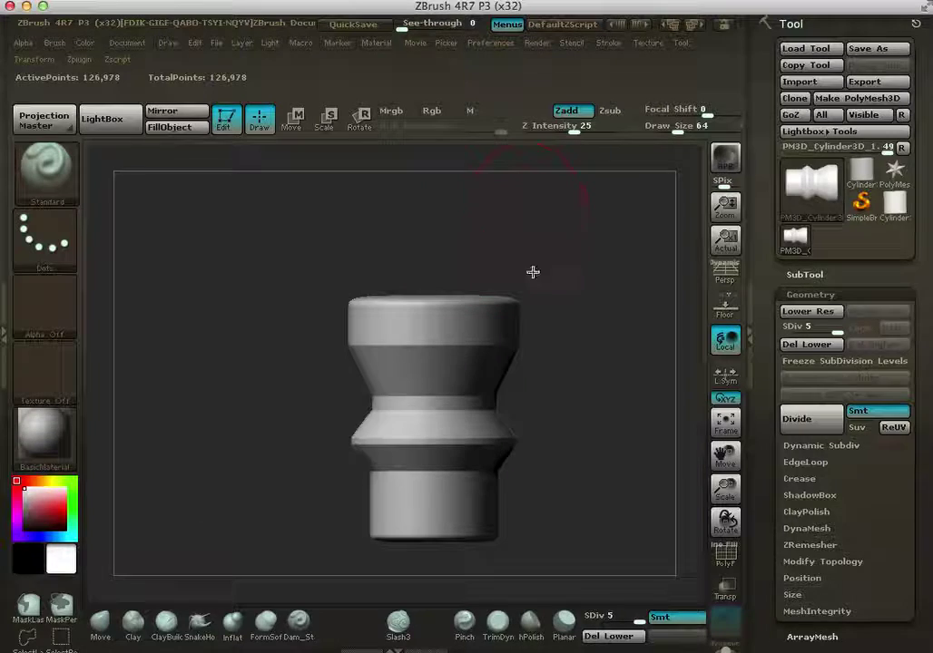
left_click_drag(587, 339, 539, 327, "alt")
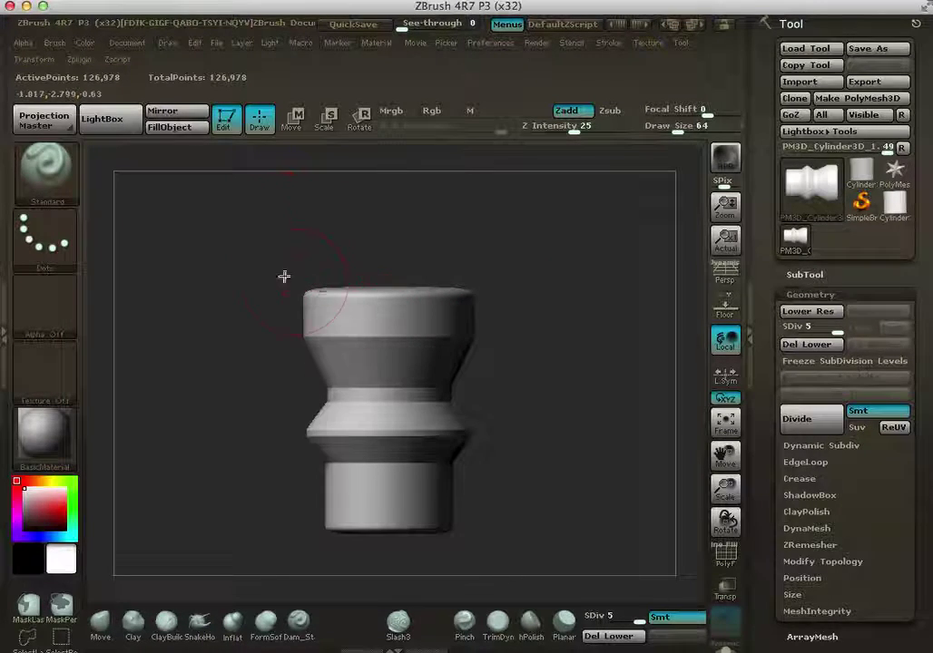
Step: Choose ClipCurve as the brush in place of the rectangle selection
key("ctrl+shift")
key("ctrl+shift")
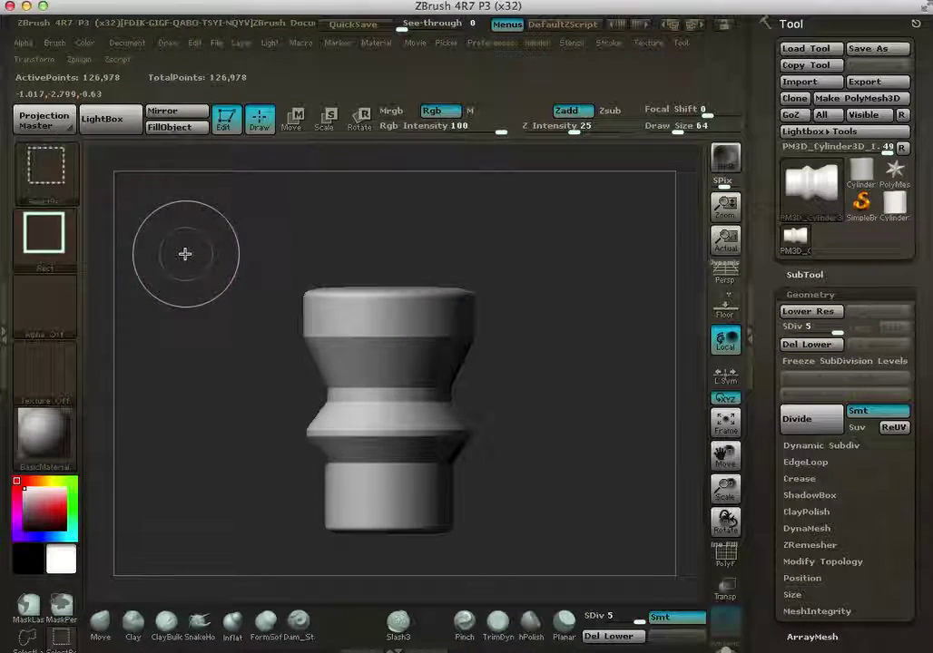
left_click(49, 182)
mouse_move(210, 255)
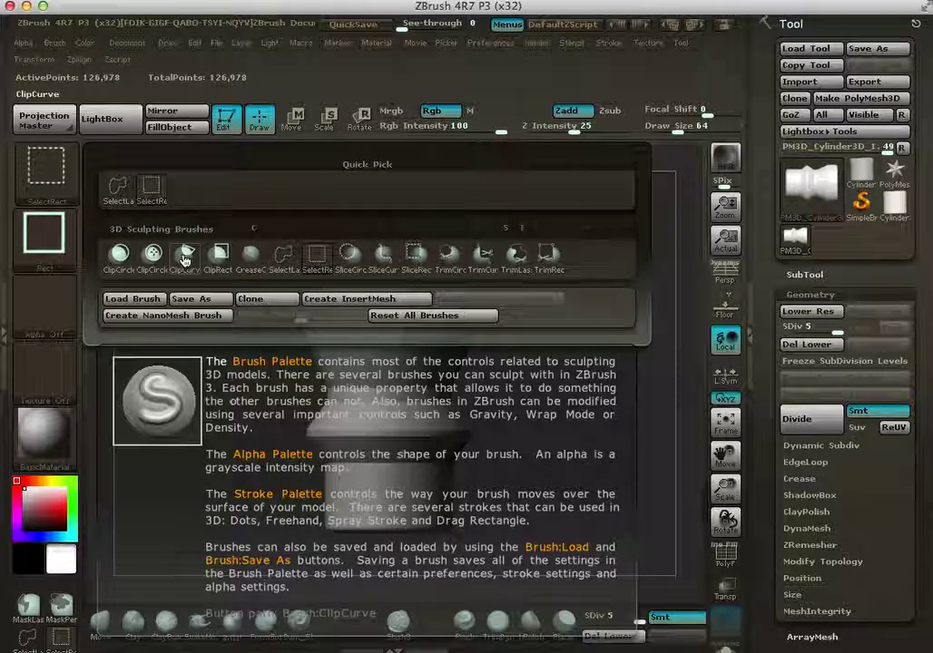
left_click(182, 259)
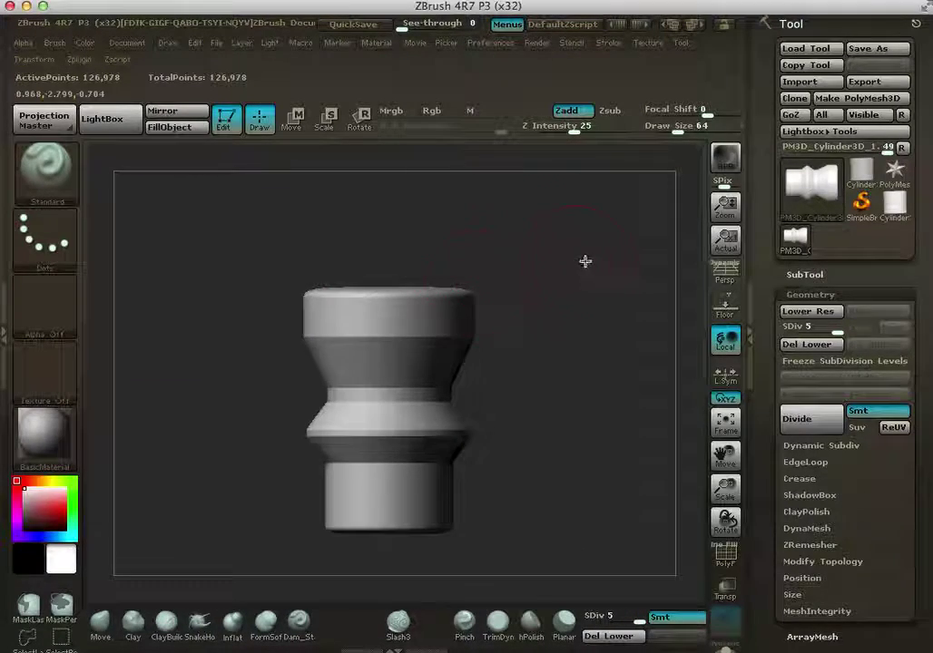
Step: Clip the rounded top edge and the rounded bottom edge of the model flat with straight horizontal clip lines
left_click_drag(587, 263, 552, 346)
mouse_move(390, 313)
left_mouse_down()
mouse_move(381, 326)
mouse_move(427, 339)
mouse_move(402, 322)
left_mouse_up()
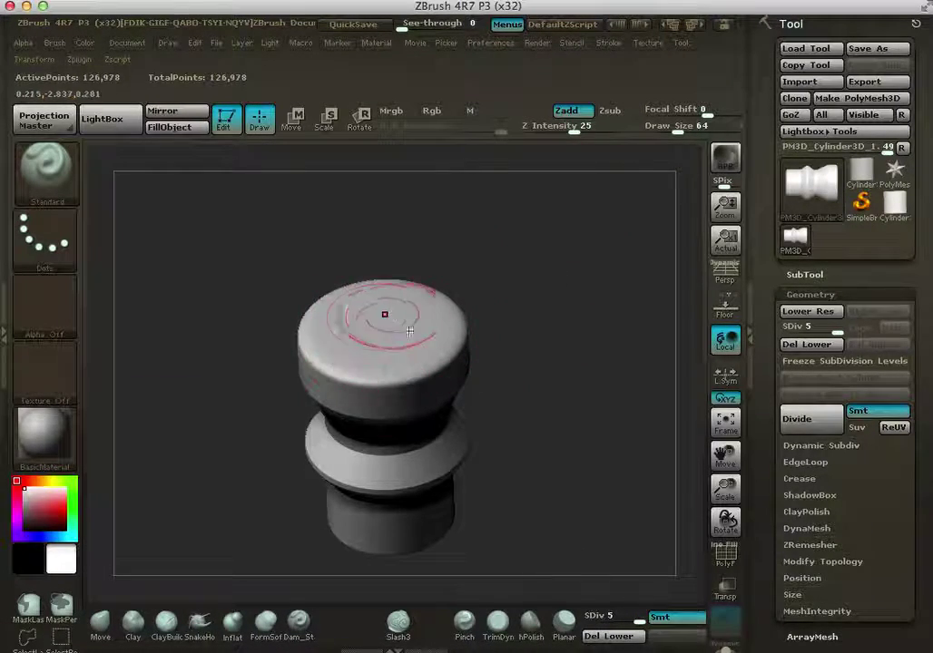
mouse_move(509, 272)
left_mouse_down()
mouse_move(524, 264)
mouse_move(538, 373)
mouse_move(554, 279)
mouse_move(510, 319)
left_mouse_up()
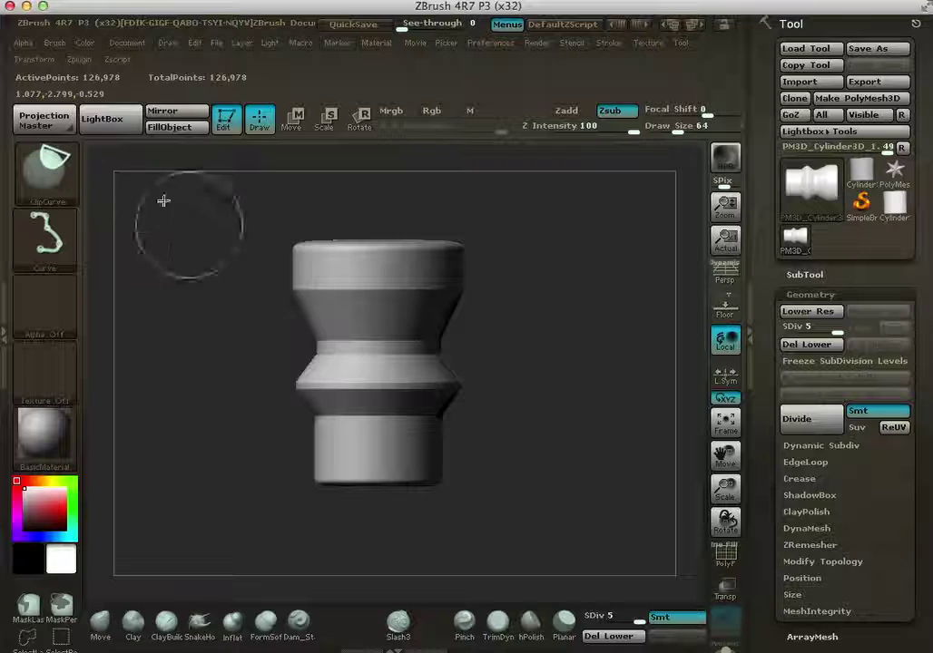
mouse_move(230, 249)
left_mouse_down("ctrl+shift")
mouse_move(554, 242)
mouse_move(529, 356)
mouse_move(548, 294)
left_mouse_up("ctrl+shift")
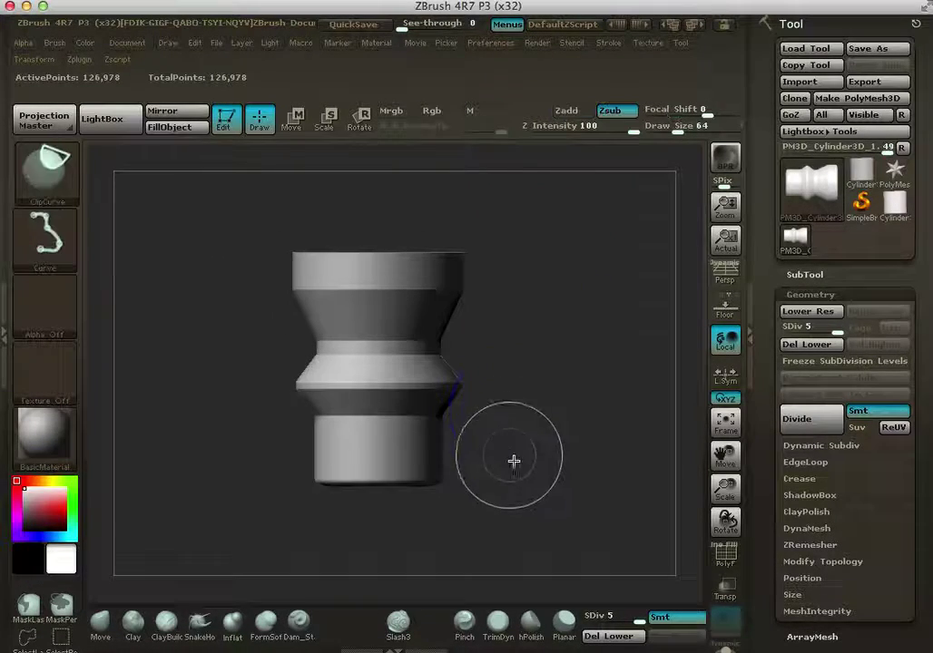
mouse_move(522, 457)
left_mouse_down("ctrl+shift")
mouse_move(313, 472)
mouse_move(273, 453)
left_mouse_up("ctrl+shift")
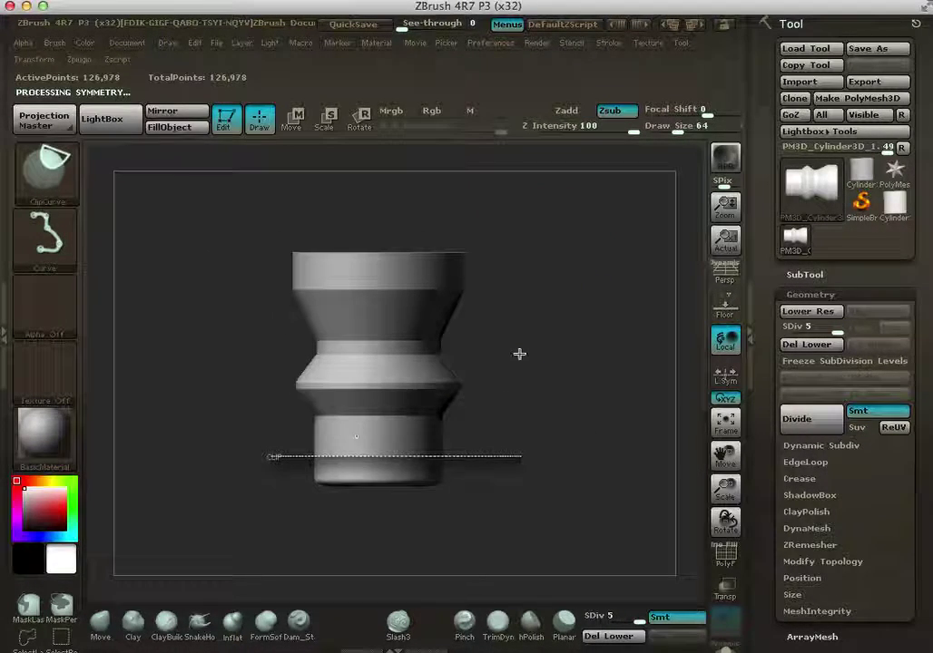
Step: Clip a further thin slice off the flat top with a horizontal line drawn from left to right
left_click_drag(545, 335, 548, 297)
key("ctrl+shift")
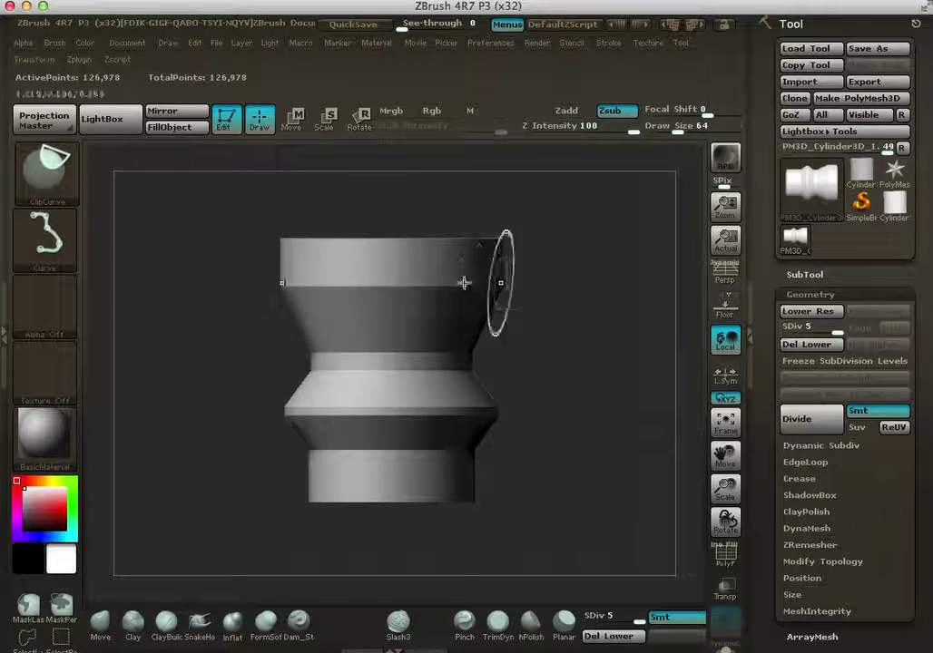
mouse_move(189, 264)
left_mouse_down("ctrl+shift")
mouse_move(374, 259)
mouse_move(477, 275)
mouse_move(539, 271)
mouse_move(542, 225)
mouse_move(540, 280)
mouse_move(527, 277)
mouse_move(547, 260)
mouse_move(549, 283)
left_mouse_up("ctrl+shift")
Step: Try clipping across the top cap with a horizontal line drawn from right to left, and undo the clip
mouse_move(222, 251)
left_mouse_down("ctrl+shift")
mouse_move(359, 275)
mouse_move(327, 325)
mouse_move(358, 299)
mouse_move(198, 202)
mouse_move(140, 224)
mouse_move(302, 273)
mouse_move(442, 265)
mouse_move(170, 250)
left_mouse_up("ctrl+shift")
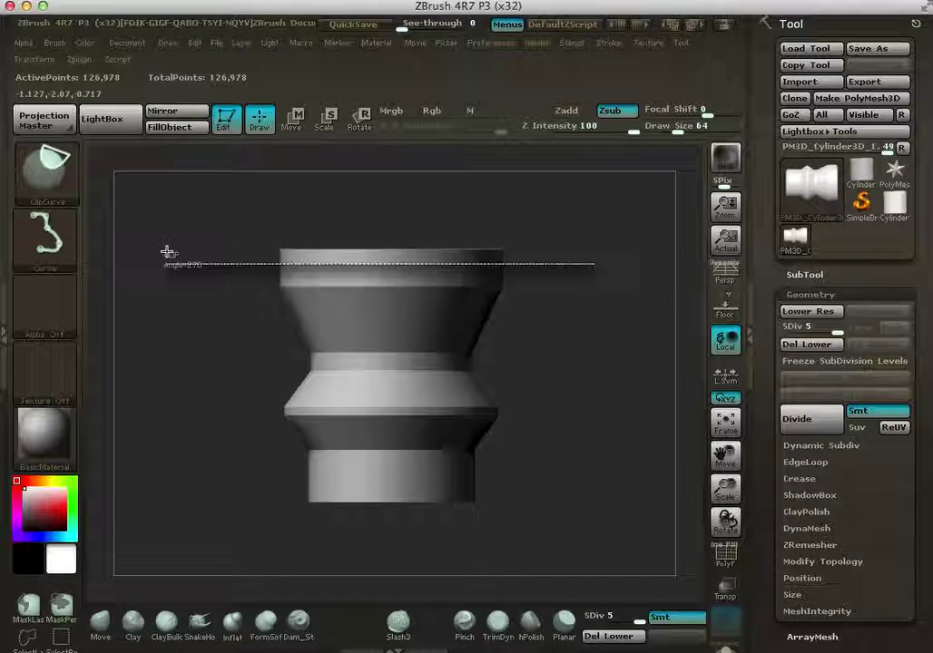
left_click_drag(167, 251, 167, 251, "ctrl+shift")
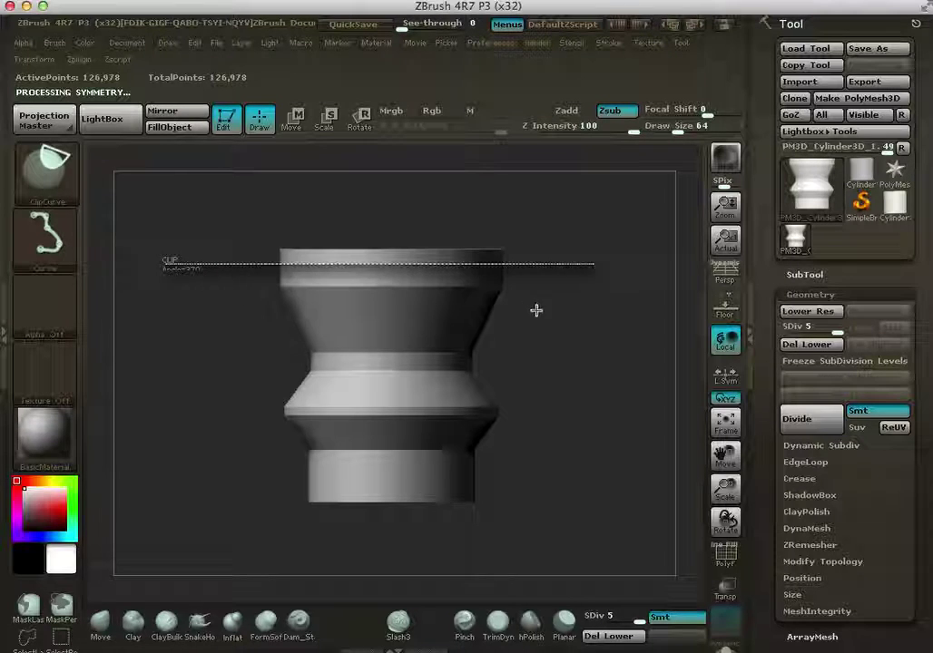
mouse_move(567, 285)
left_mouse_down()
mouse_move(550, 159)
mouse_move(569, 294)
left_mouse_up()
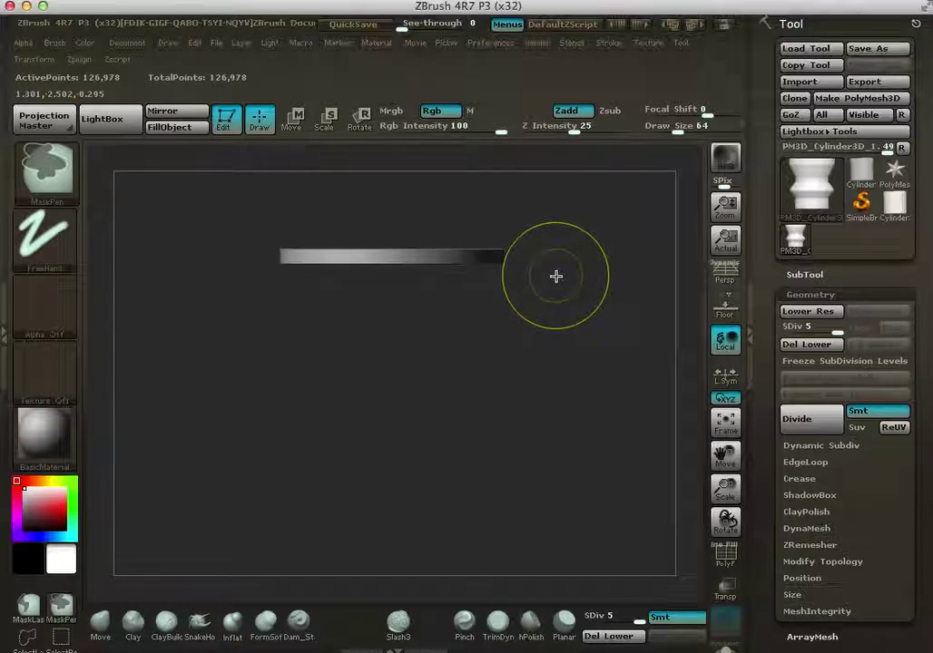
key("ctrl+z")
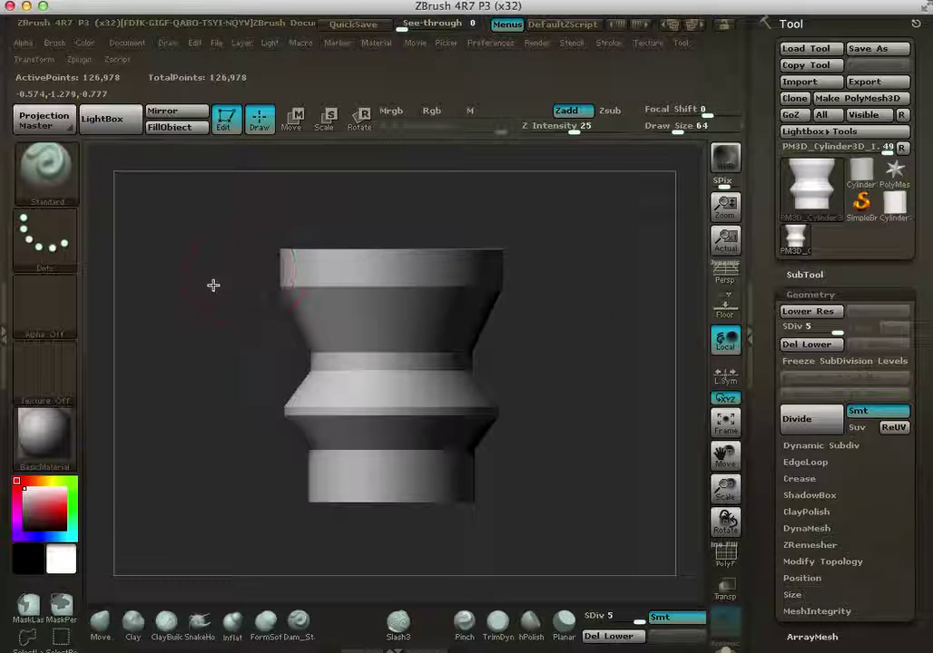
Step: Draw a horizontal clip line from left to right just below the top edge to trim a thin slice off the cap
key("ctrl+shift")
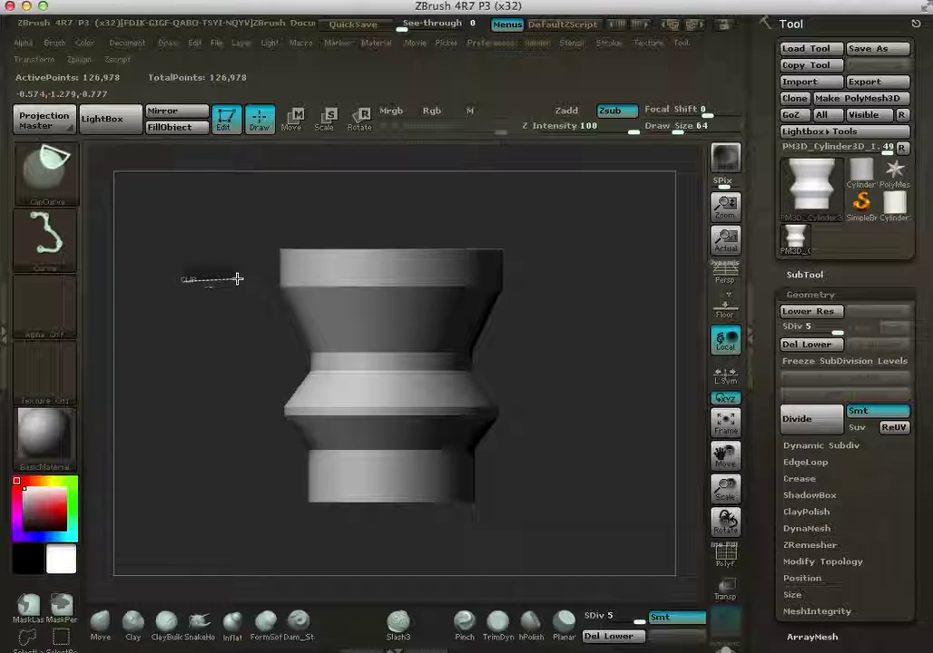
mouse_move(237, 278)
left_mouse_down("ctrl+shift")
mouse_move(248, 306)
mouse_move(241, 248)
mouse_move(254, 261)
mouse_move(224, 371)
left_mouse_up("ctrl+shift")
left_click_drag(272, 246, 300, 271, "ctrl+shift")
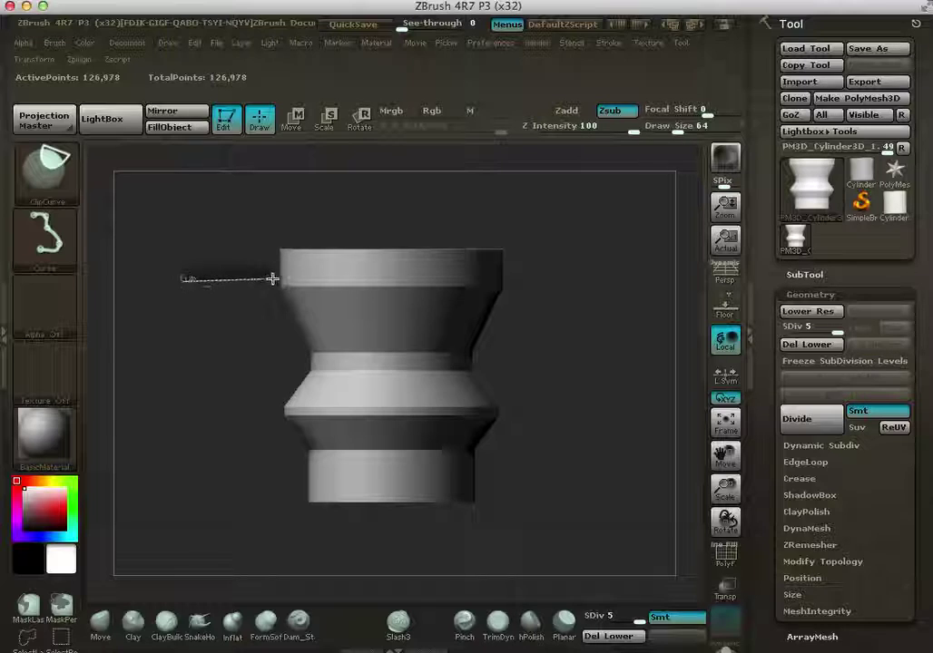
mouse_move(264, 269)
left_mouse_down("ctrl+shift")
mouse_move(271, 277)
mouse_move(247, 275)
left_mouse_up("ctrl+shift")
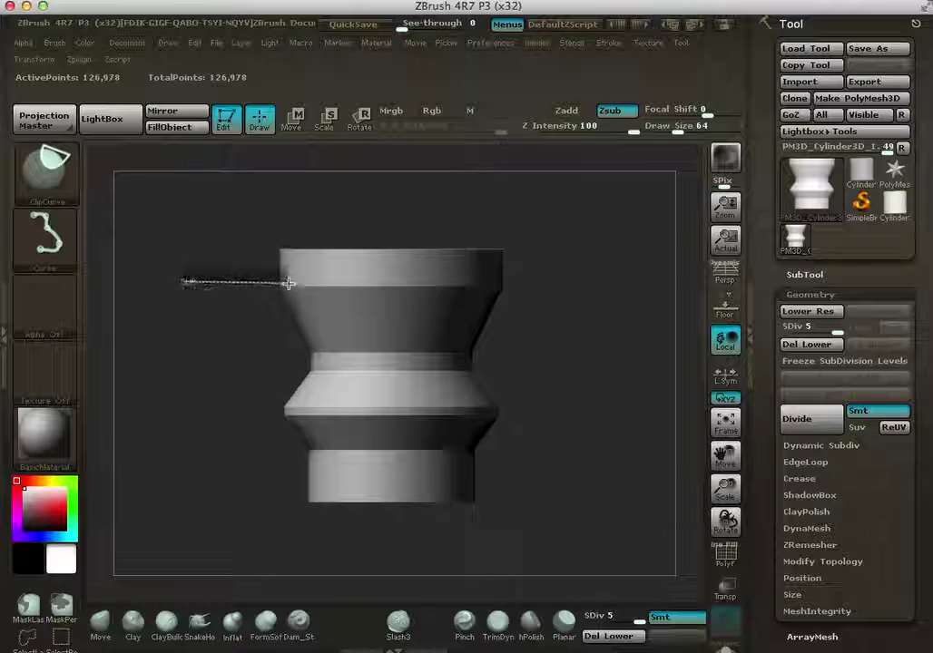
mouse_move(313, 275)
left_mouse_down("ctrl+shift")
mouse_move(548, 278)
mouse_move(299, 272)
mouse_move(538, 281)
mouse_move(491, 284)
mouse_move(516, 288)
mouse_move(467, 269)
mouse_move(450, 212)
mouse_move(543, 202)
mouse_move(410, 236)
mouse_move(542, 214)
mouse_move(376, 273)
mouse_move(495, 258)
mouse_move(615, 323)
mouse_move(424, 410)
mouse_move(418, 288)
mouse_move(485, 384)
mouse_move(388, 263)
left_mouse_up("ctrl+shift")
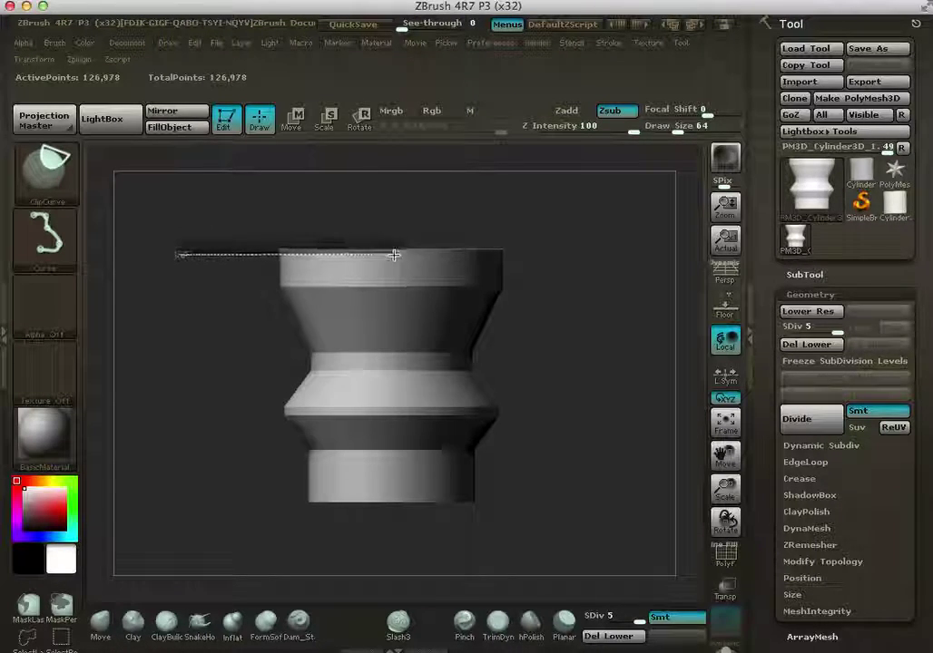
left_click_drag(444, 252, 567, 244, "ctrl+shift")
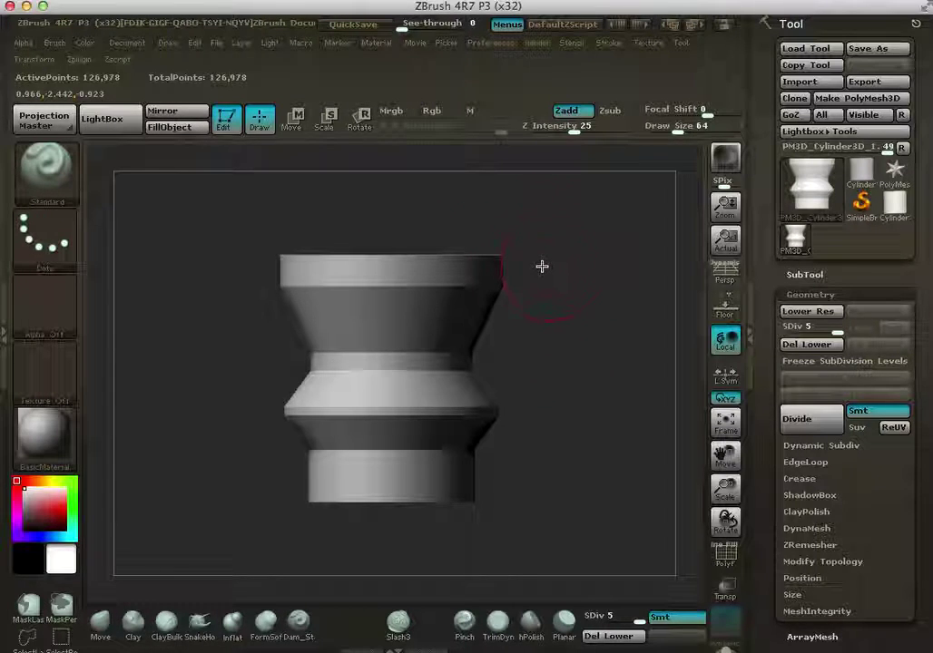
key("ctrl+shift")
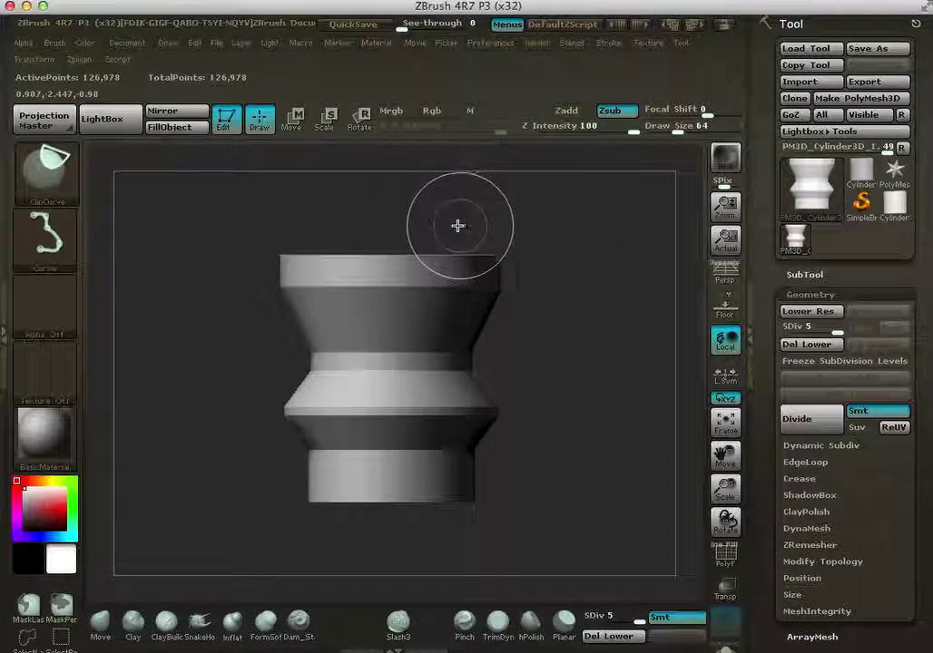
Step: Bevel both corners of the top rim with diagonal ClipCurve lines drawn across them
mouse_move(457, 219)
left_mouse_down("ctrl+shift")
mouse_move(545, 290)
mouse_move(536, 325)
mouse_move(576, 294)
mouse_move(587, 298)
mouse_move(481, 335)
mouse_move(481, 231)
left_mouse_up("ctrl+shift")
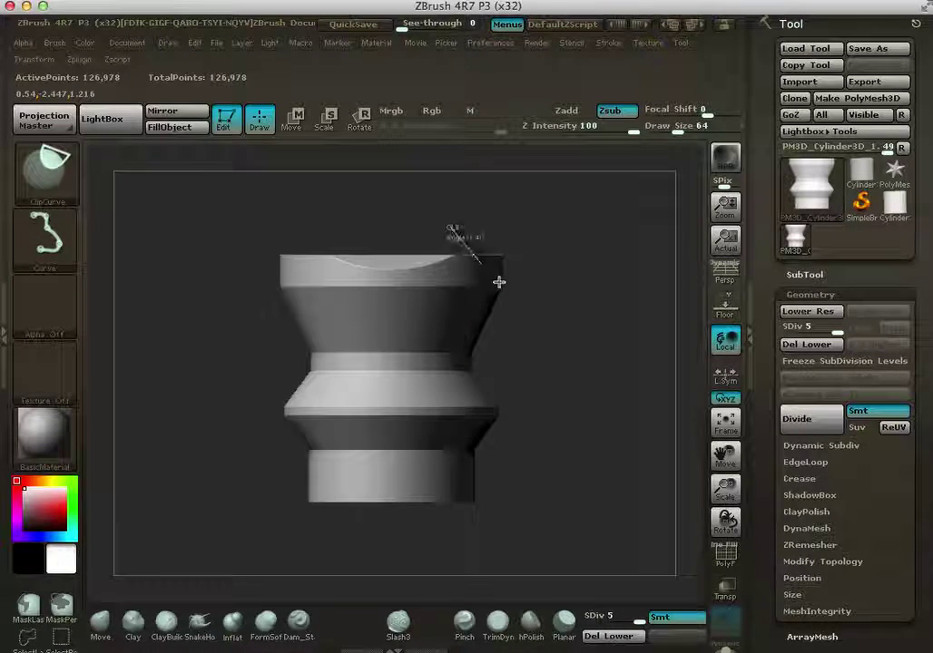
mouse_move(600, 302)
left_mouse_down()
mouse_move(582, 388)
mouse_move(622, 348)
mouse_move(308, 231)
left_mouse_up()
key("ctrl+shift")
mouse_move(230, 296)
left_mouse_down("ctrl+shift")
mouse_move(312, 233)
mouse_move(376, 219)
left_mouse_up("ctrl+shift")
mouse_move(588, 288)
left_mouse_down()
mouse_move(569, 391)
mouse_move(478, 339)
mouse_move(459, 309)
mouse_move(532, 352)
mouse_move(553, 333)
mouse_move(550, 349)
mouse_move(608, 346)
mouse_move(594, 378)
left_mouse_up()
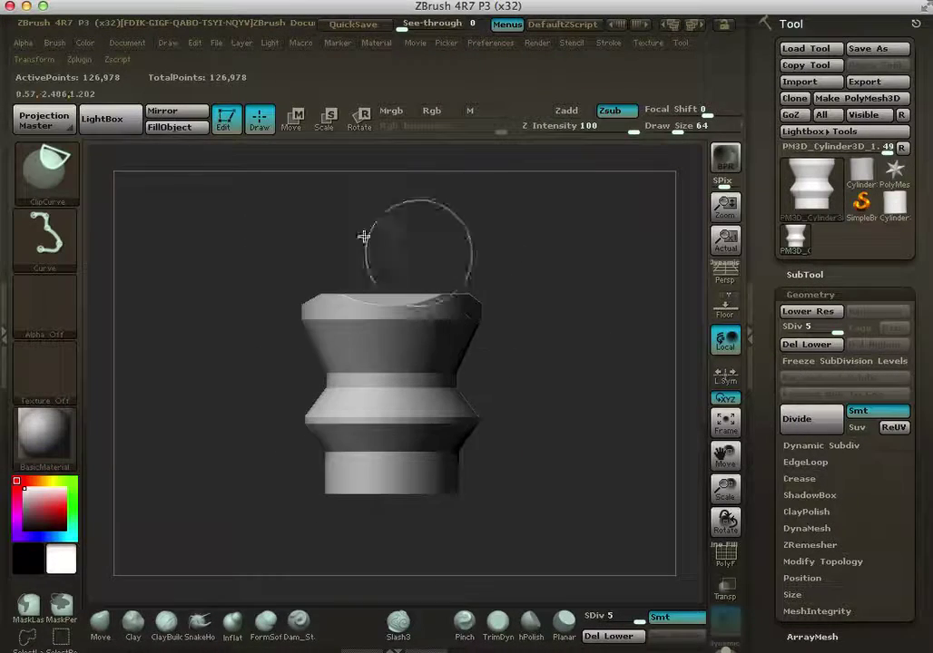
Step: Select the ClipCircle brush for clipping
left_click(50, 172, "ctrl+shift")
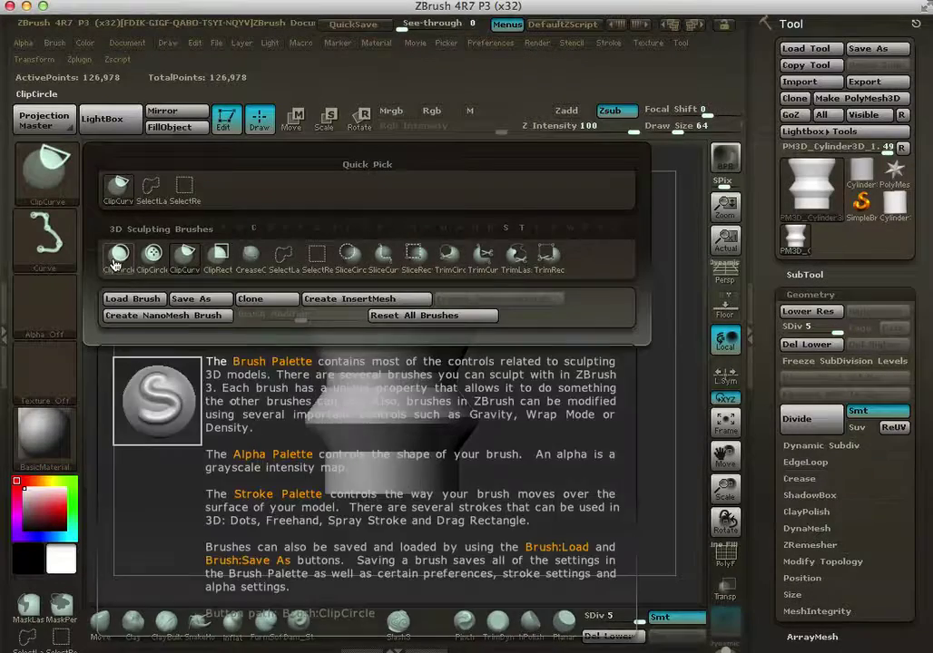
left_click_drag(553, 425, 534, 349, "alt")
key("ctrl+shift")
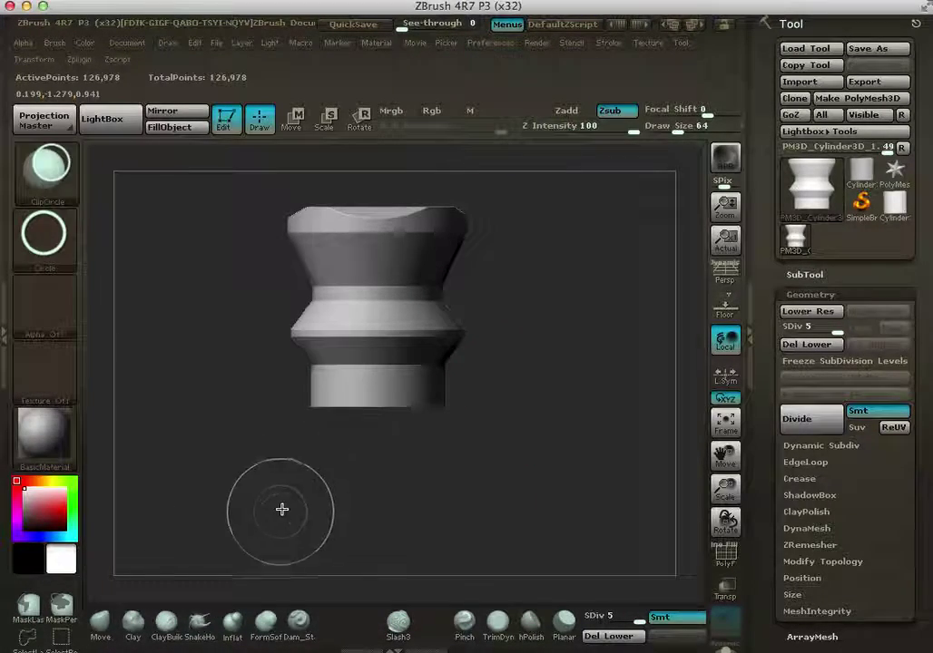
Step: Try a circular clip below the model's base, and undo it
mouse_move(277, 445)
left_mouse_down("ctrl+shift")
mouse_move(390, 477)
mouse_move(442, 469)
mouse_move(483, 479)
mouse_move(535, 539)
mouse_move(515, 561)
mouse_move(524, 531)
mouse_move(475, 519)
mouse_move(517, 526)
mouse_move(524, 512)
mouse_move(552, 517)
mouse_move(517, 514)
mouse_move(535, 504)
mouse_move(518, 497)
mouse_move(531, 495)
mouse_move(520, 513)
mouse_move(532, 489)
left_mouse_up("ctrl+shift")
left_click_drag(538, 436, 441, 445)
key("ctrl+z")
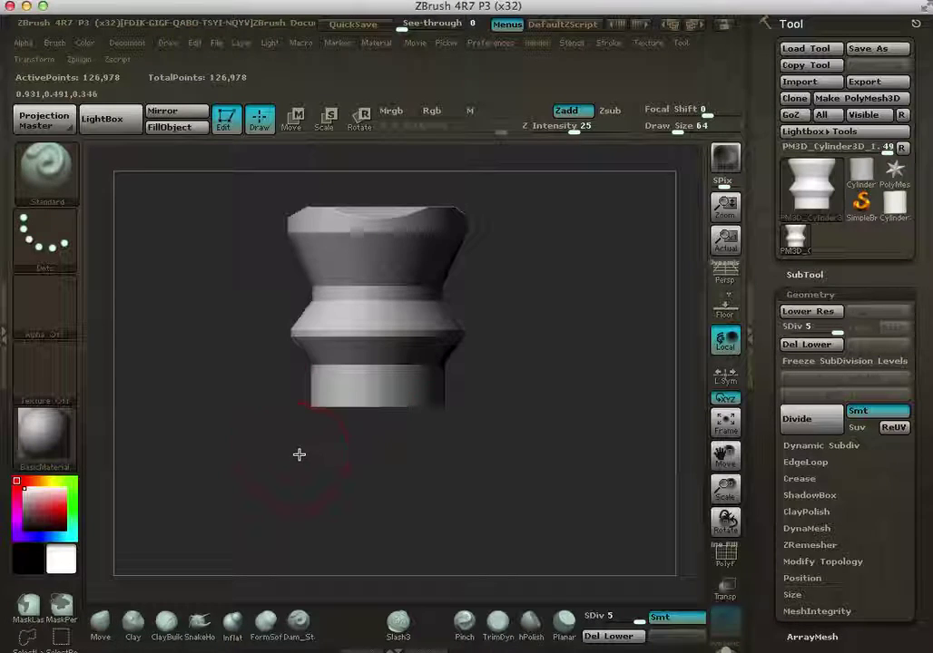
Step: Try clipping the base with a circle about as wide as it, overlapping its bottom edge
mouse_move(229, 396)
left_mouse_down("ctrl+shift")
mouse_move(422, 482)
mouse_move(508, 494)
mouse_move(478, 477)
mouse_move(464, 518)
mouse_move(471, 509)
mouse_move(429, 523)
mouse_move(447, 525)
left_mouse_up("ctrl+shift")
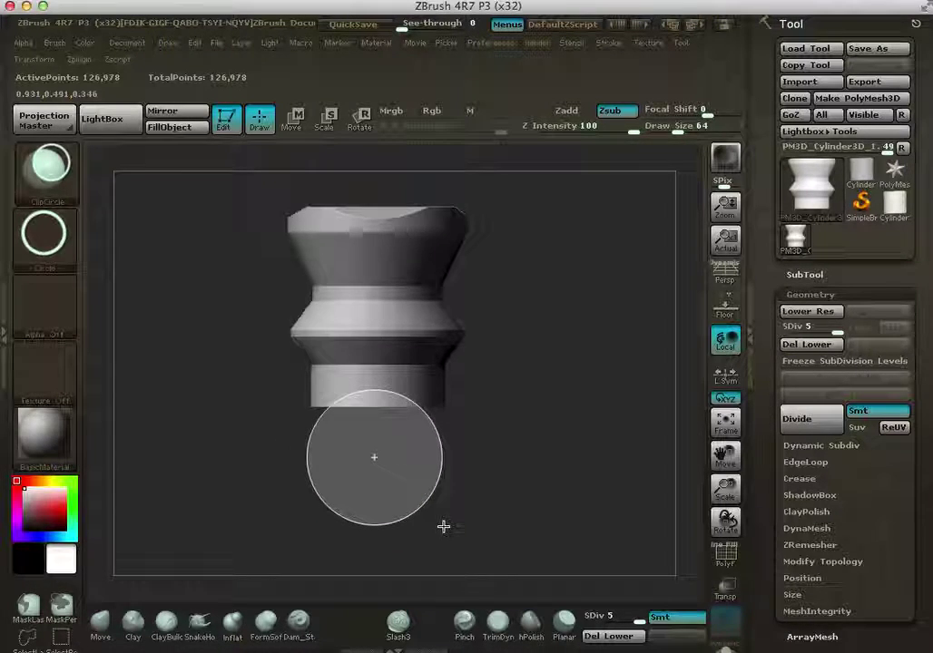
left_click_drag(444, 526, 443, 527, "ctrl+shift")
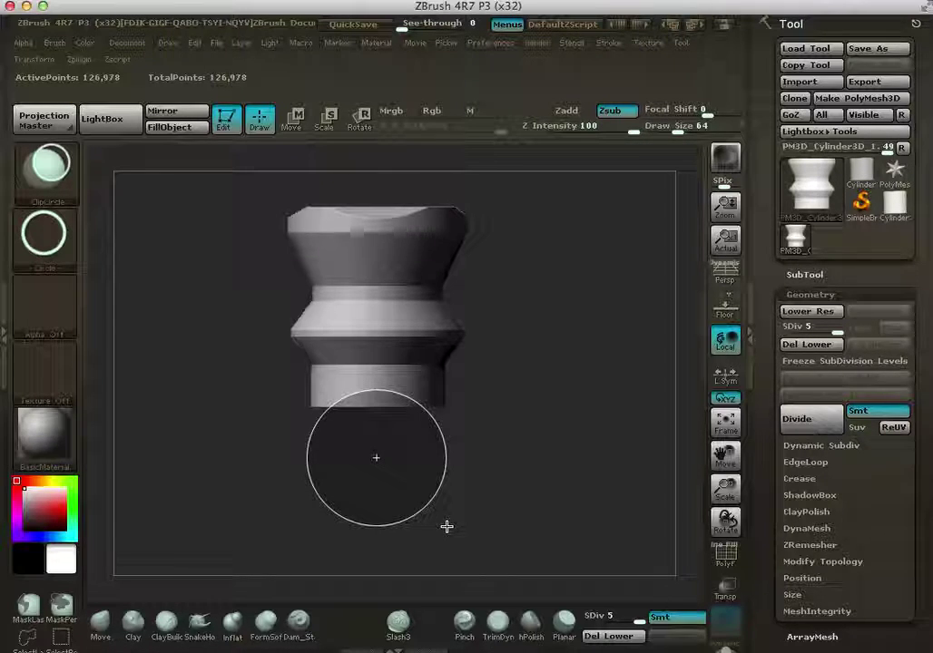
left_click_drag(574, 451, 549, 472)
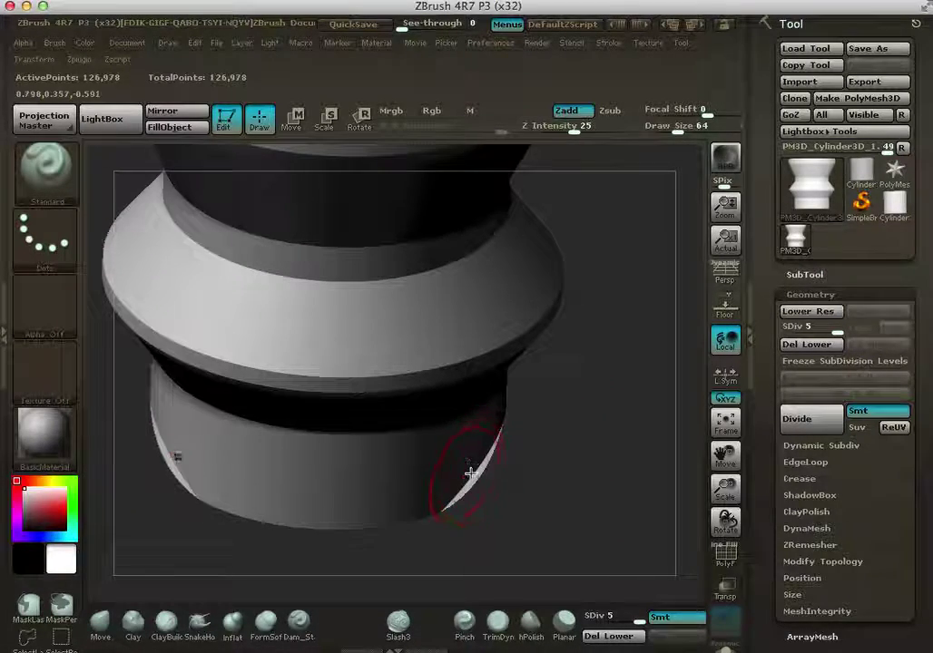
Step: Examine the clipped edges of the base from several angles with the polyframe turned on temporarily
key("ctrl")
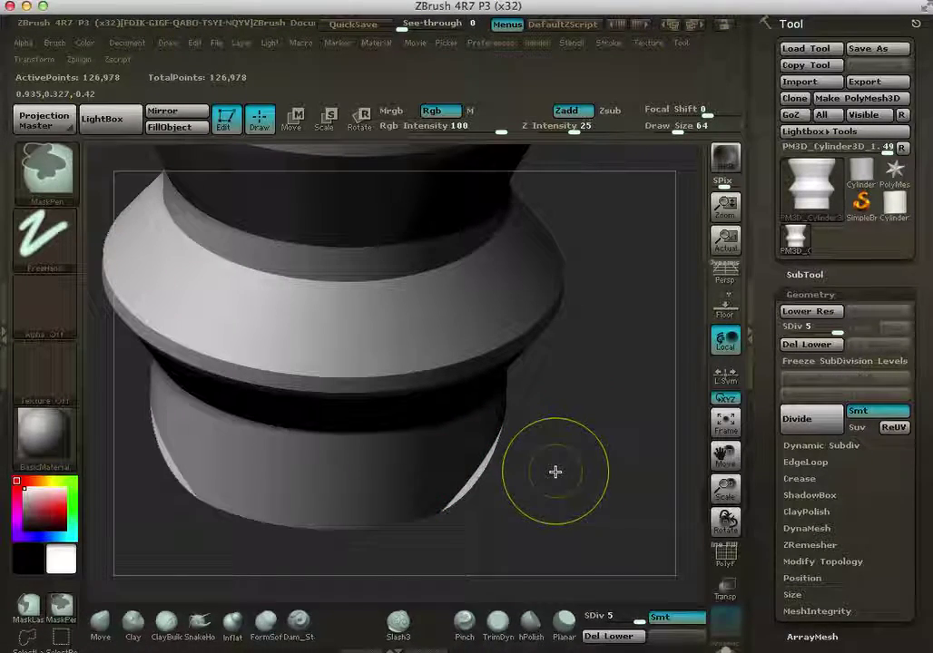
mouse_move(575, 486)
left_mouse_down()
mouse_move(539, 462)
mouse_move(521, 405)
mouse_move(568, 441)
mouse_move(556, 340)
mouse_move(693, 476)
left_mouse_up()
left_click(726, 563)
left_click_drag(616, 406, 569, 437)
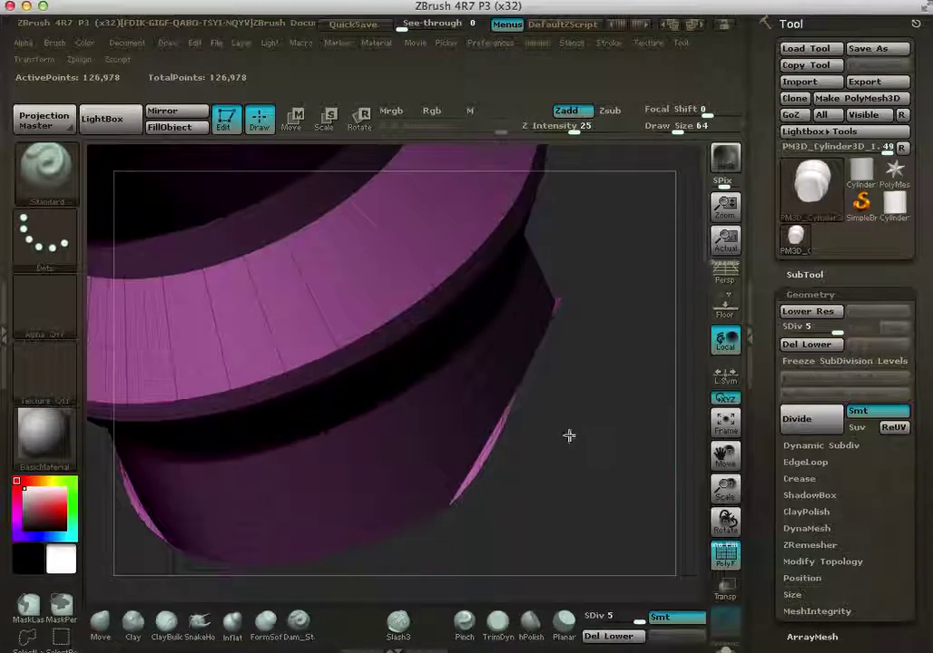
left_click_drag(619, 495, 659, 511)
left_click(726, 557)
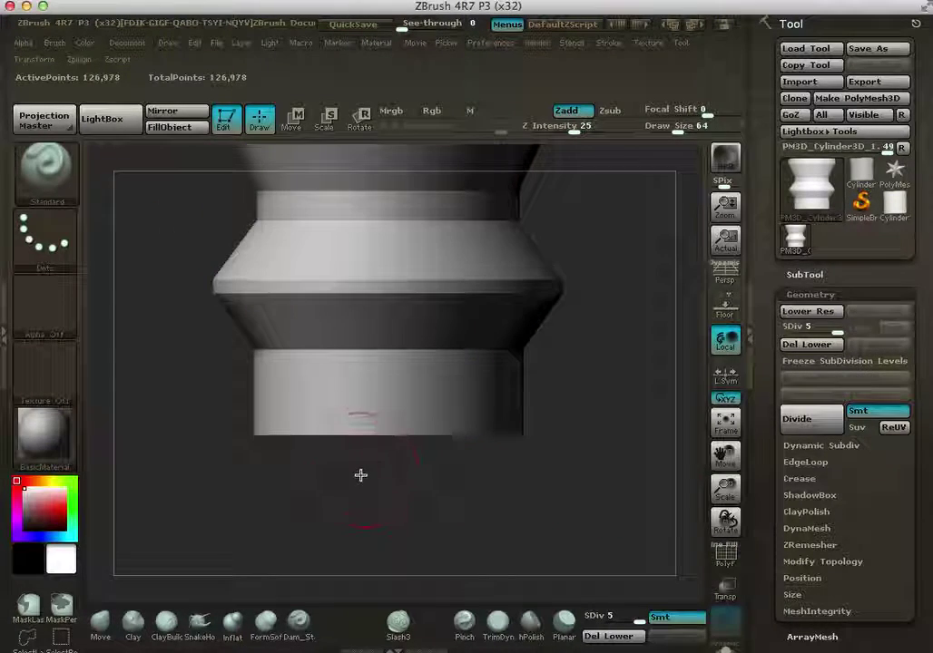
Step: Clip a semicircular notch into the middle of the base's bottom edge with ClipCircle
mouse_move(312, 467)
left_mouse_down("ctrl+shift")
mouse_move(481, 600)
mouse_move(468, 537)
mouse_move(462, 633)
mouse_move(452, 639)
mouse_move(460, 598)
left_mouse_up("ctrl+shift")
mouse_move(553, 454)
left_mouse_down()
mouse_move(584, 512)
mouse_move(614, 462)
mouse_move(570, 495)
mouse_move(561, 488)
left_mouse_up()
Step: Smooth the edge of the bottom notch with small brush sizes, first 14 and then 30
key("s")
left_click_drag(419, 448, 405, 446, "shift")
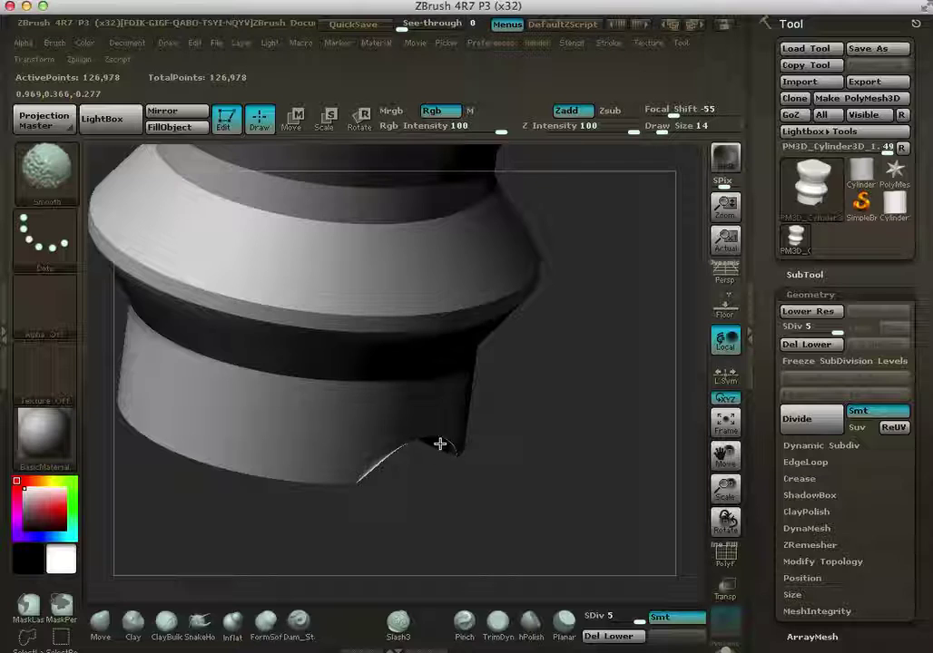
left_click_drag(435, 439, 446, 445, "shift")
key("s")
left_click_drag(416, 524, 427, 524)
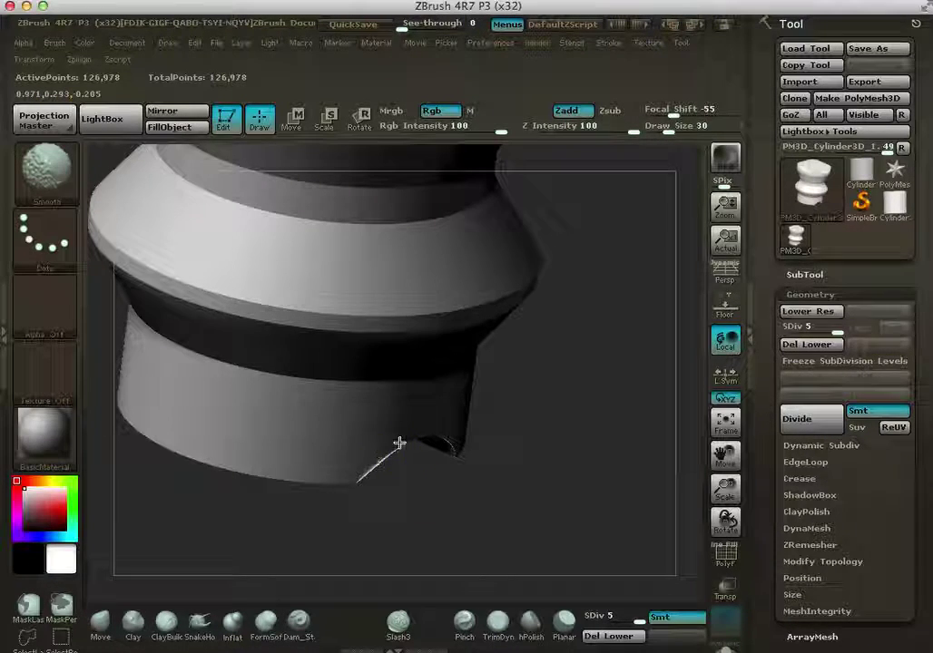
Step: Smooth the long edges of the notch from the underside of the model
mouse_move(445, 438)
left_mouse_down()
mouse_move(476, 454)
mouse_move(457, 545)
mouse_move(433, 527)
left_mouse_up()
left_click_drag(250, 467, 256, 350, "alt")
mouse_move(471, 375)
left_mouse_down("alt")
mouse_move(481, 254)
mouse_move(470, 265)
left_mouse_up("alt")
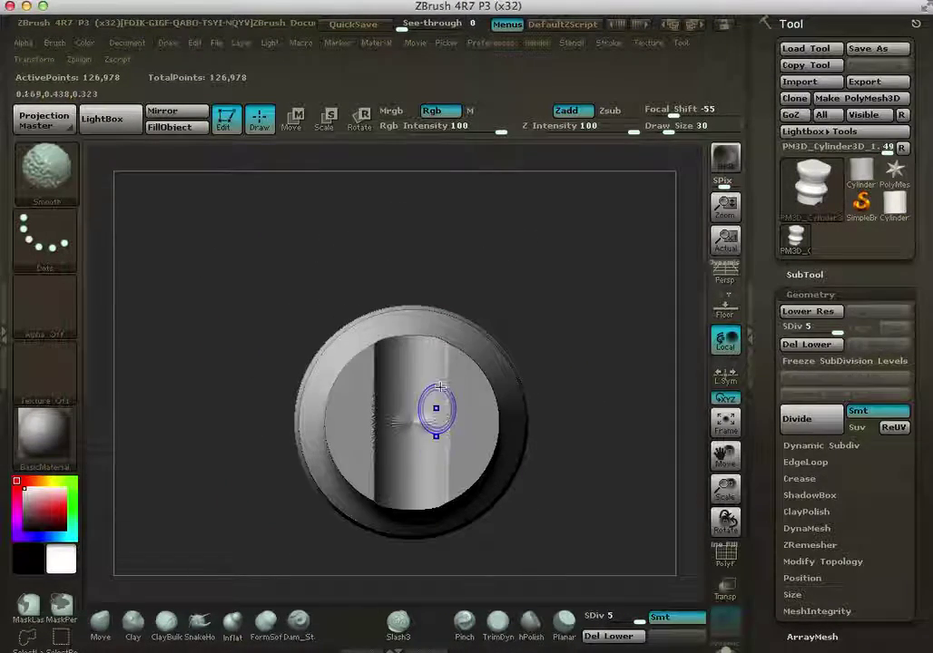
left_click_drag(371, 380, 367, 447, "shift")
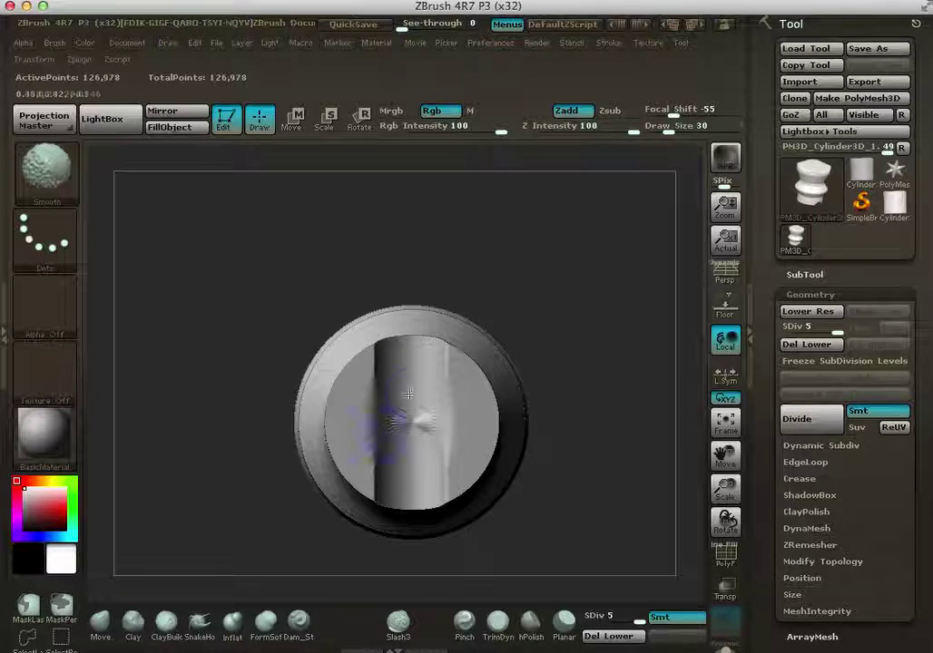
mouse_move(567, 300)
left_mouse_down()
mouse_move(573, 366)
mouse_move(422, 440)
left_mouse_up()
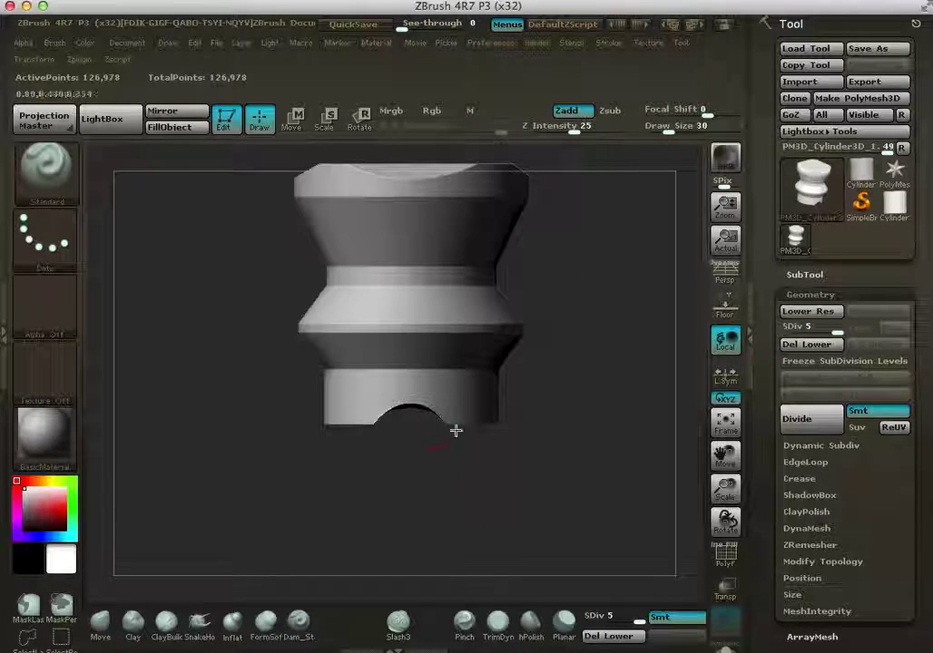
key("ctrl")
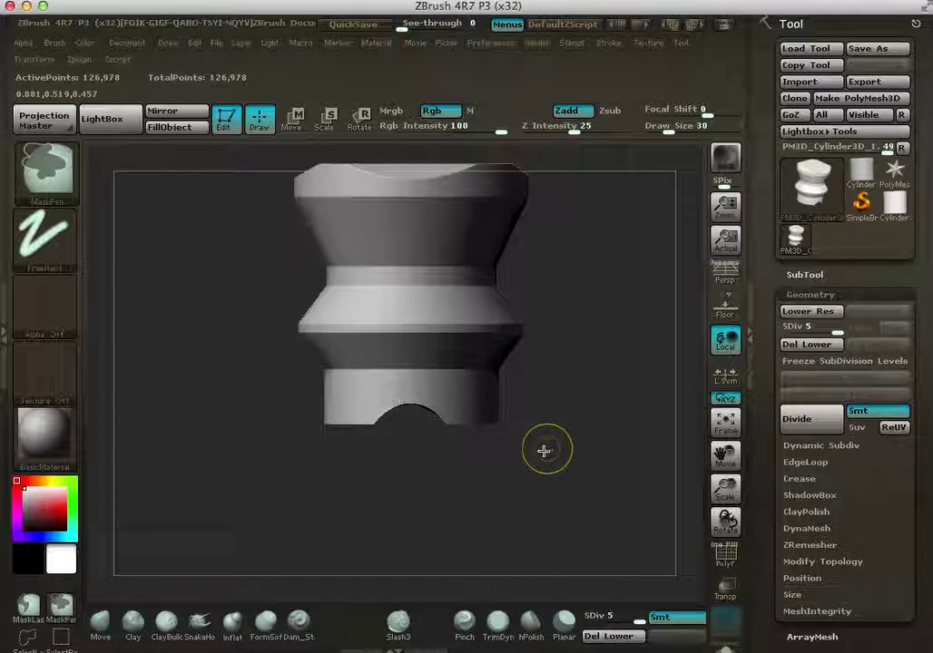
left_click_drag(526, 459, 567, 527)
key("ctrl")
left_click_drag(550, 481, 541, 470, "shift")
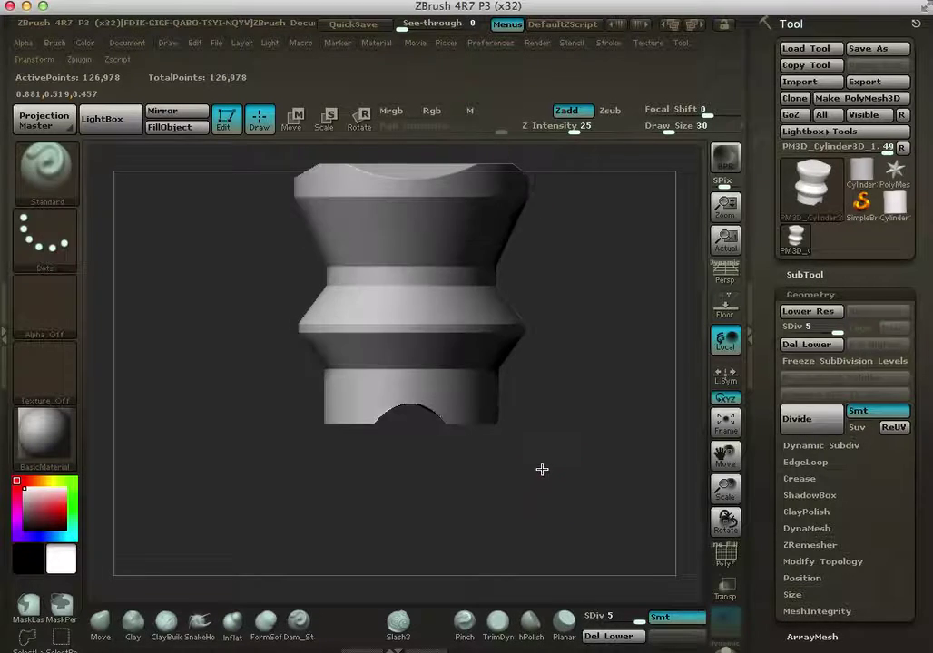
Step: Switch to the ClipCurve brush and bevel both bottom corners of the base with diagonal clip lines
left_click_drag(566, 414, 432, 446)
key("ctrl")
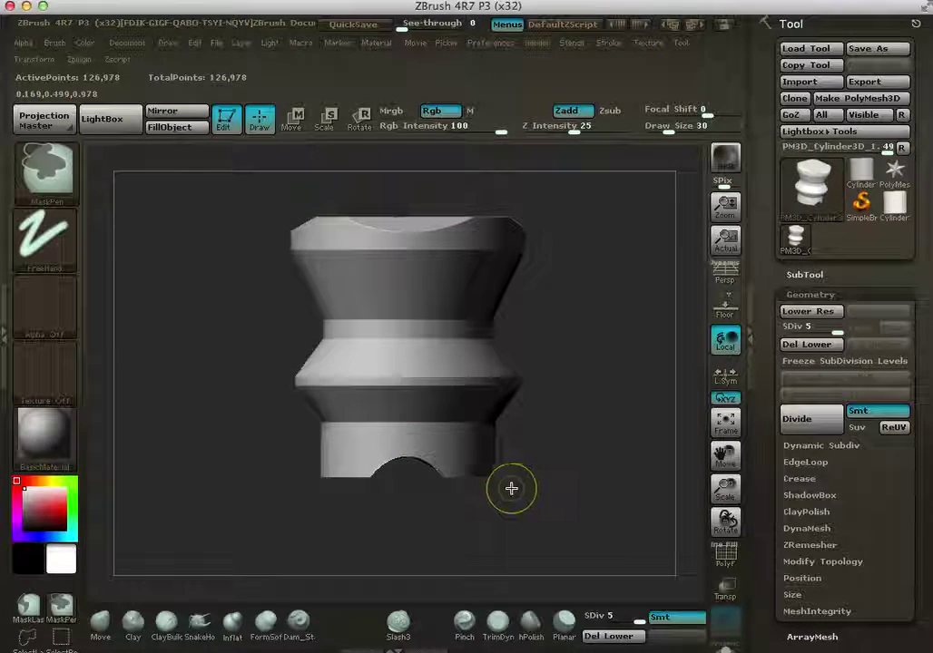
left_click(59, 174)
left_click(185, 257)
left_click_drag(537, 428, 430, 519, "ctrl+shift")
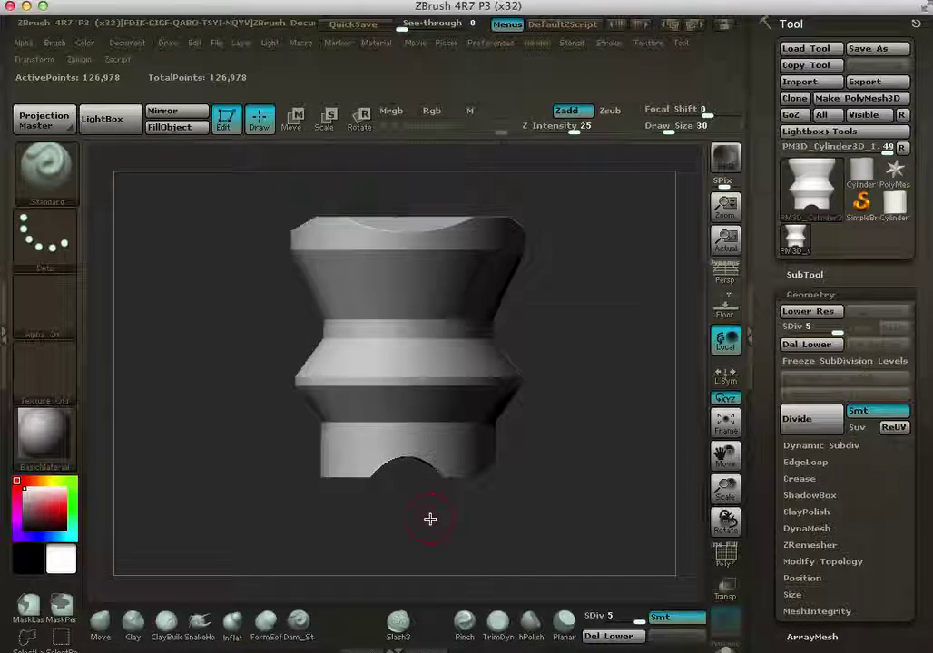
left_click_drag(288, 419, 339, 525, "ctrl+shift")
left_click_drag(496, 431, 427, 506, "ctrl+shift")
left_click_drag(569, 448, 556, 367)
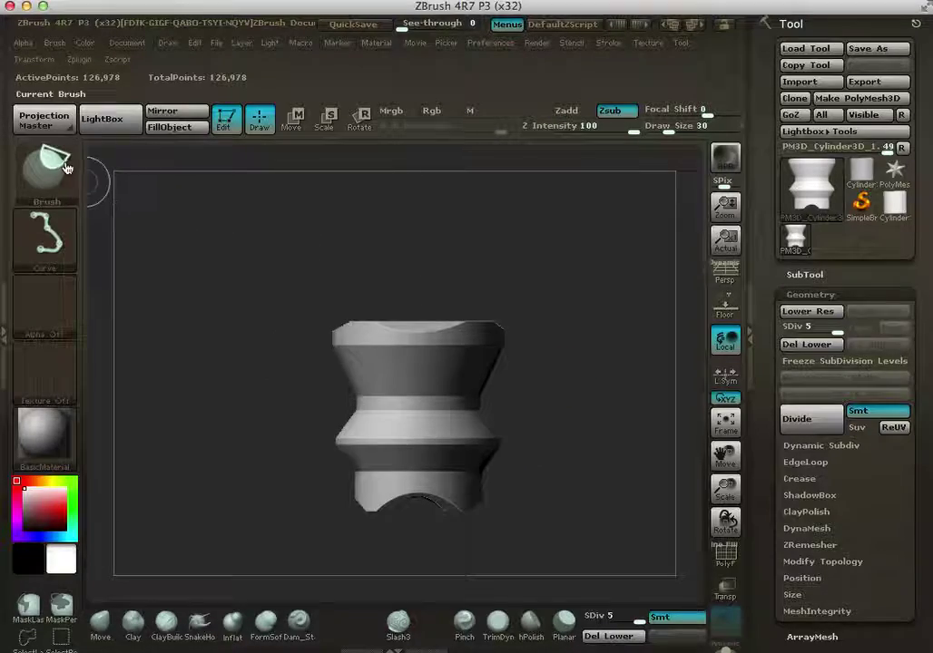
Step: Select the ClipCircleCenter brush for clipping
left_click(60, 171, "ctrl+shift")
left_click(151, 256, "ctrl+shift")
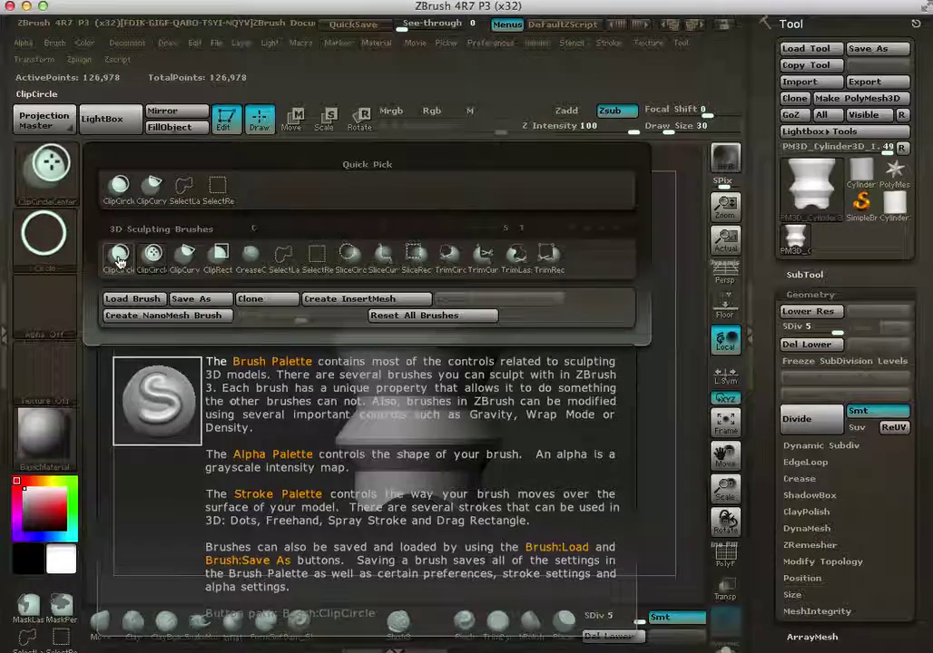
left_click(60, 186)
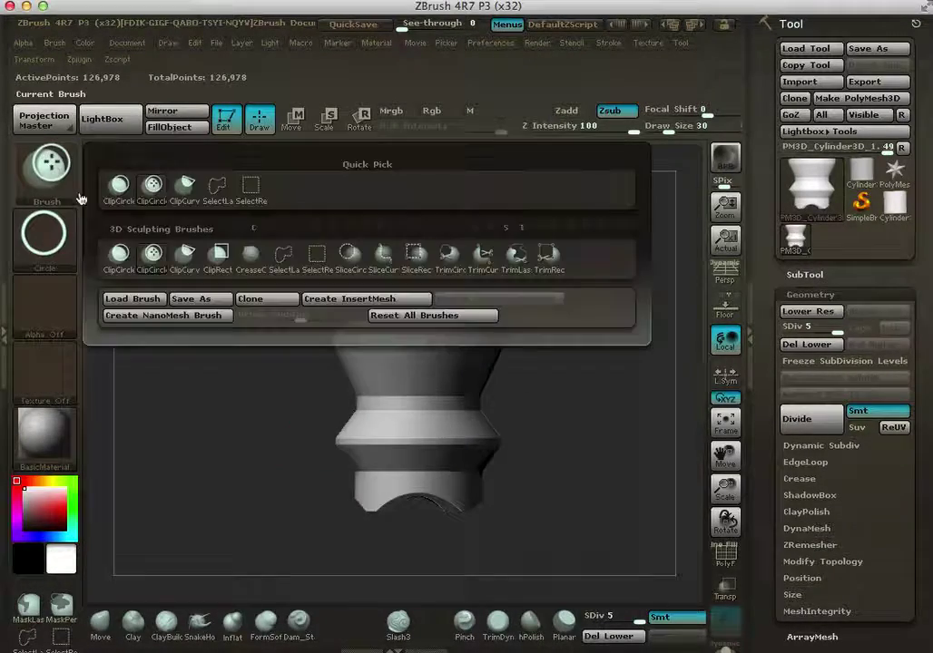
left_click(154, 260, "ctrl+shift")
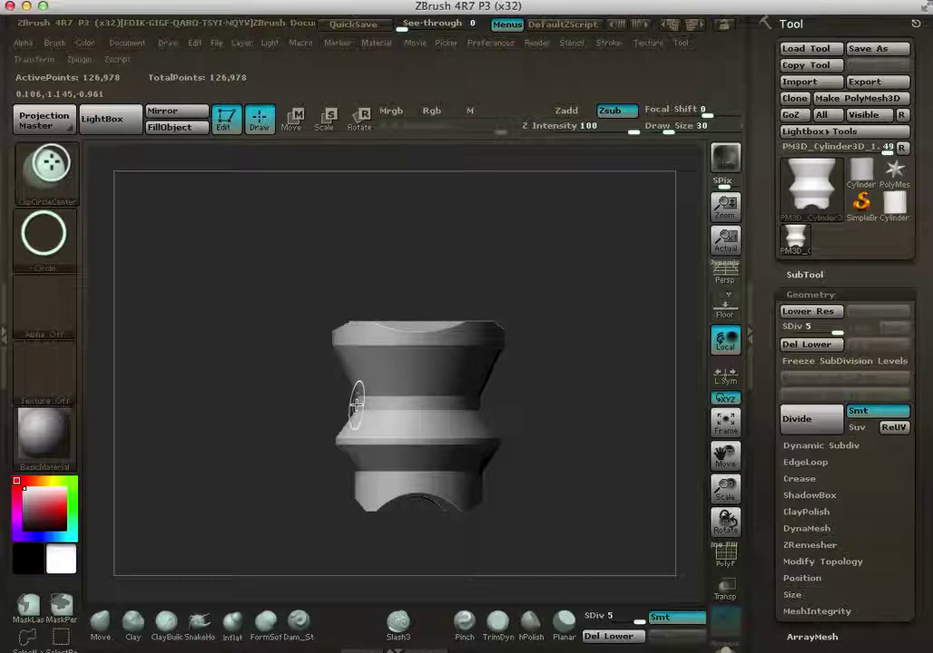
Step: Try circular clips beside the model's left side and above the right corner of its top rim
left_click_drag(283, 367, 346, 405, "ctrl+shift")
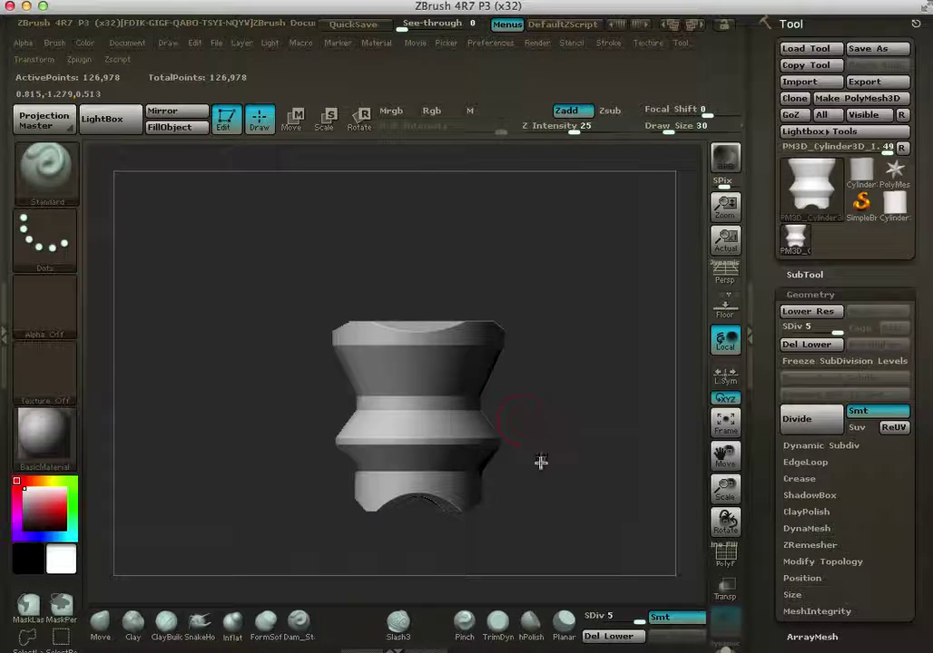
mouse_move(428, 271)
left_mouse_down("ctrl+shift")
mouse_move(478, 333)
mouse_move(460, 355)
left_mouse_up("ctrl+shift")
mouse_move(579, 294)
left_mouse_down()
mouse_move(577, 358)
mouse_move(580, 312)
mouse_move(548, 292)
mouse_move(485, 283)
mouse_move(473, 302)
mouse_move(490, 339)
left_mouse_up()
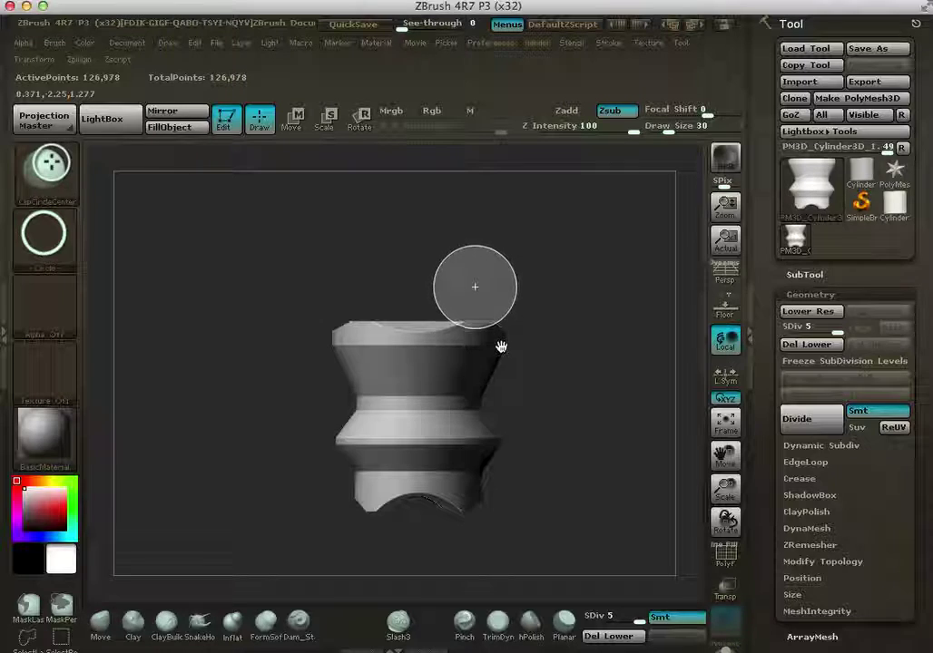
left_click_drag(588, 340, 577, 346, "ctrl+shift")
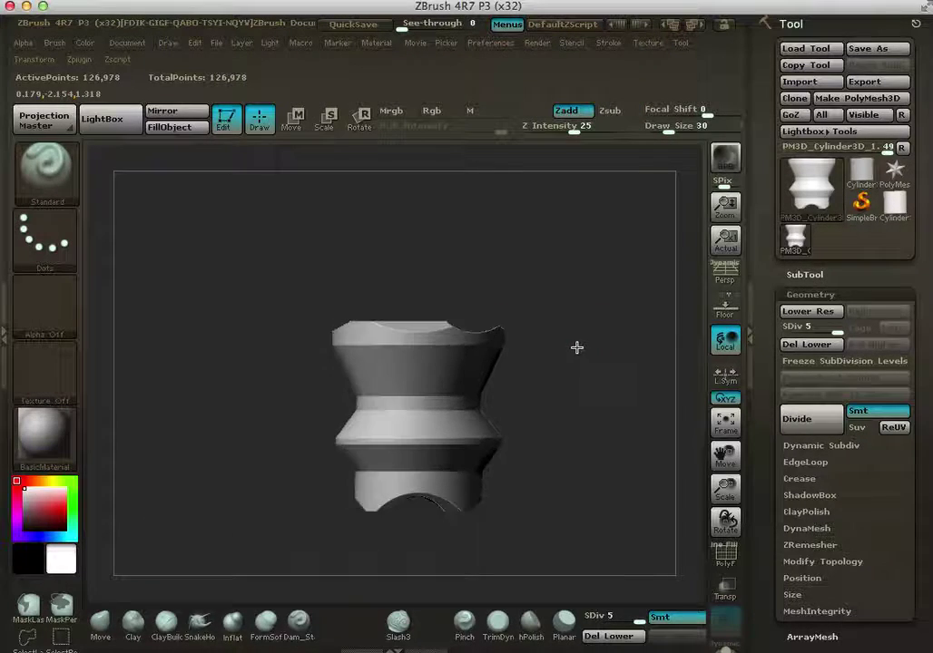
Step: Try a clip circle centred on the mesh at the right corner of the top rim, and undo it
left_click_drag(433, 252, 501, 343, "ctrl+shift")
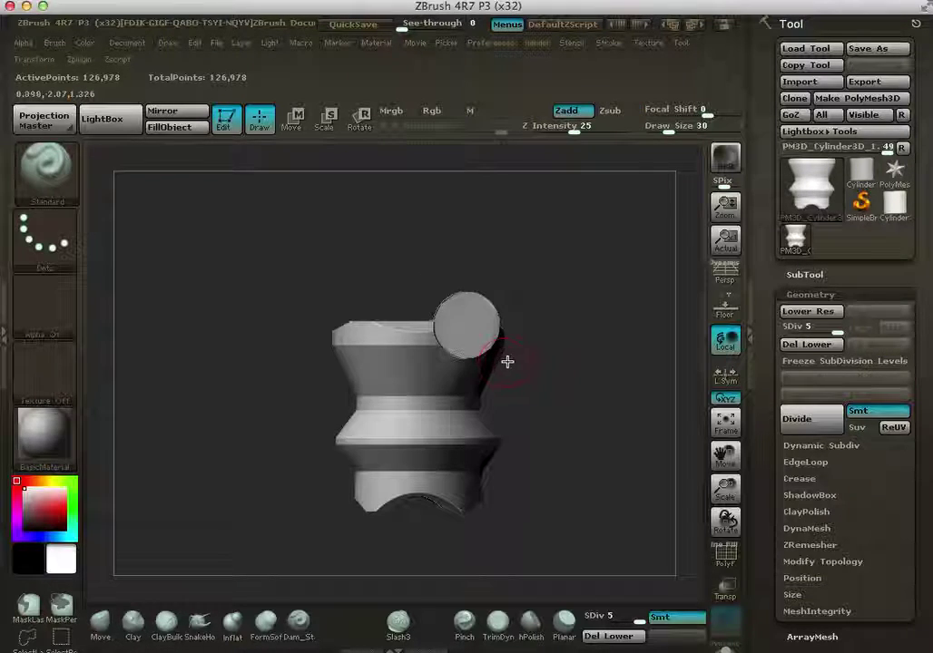
mouse_move(583, 356)
left_mouse_down()
mouse_move(545, 375)
mouse_move(423, 387)
mouse_move(485, 389)
mouse_move(592, 365)
left_mouse_up()
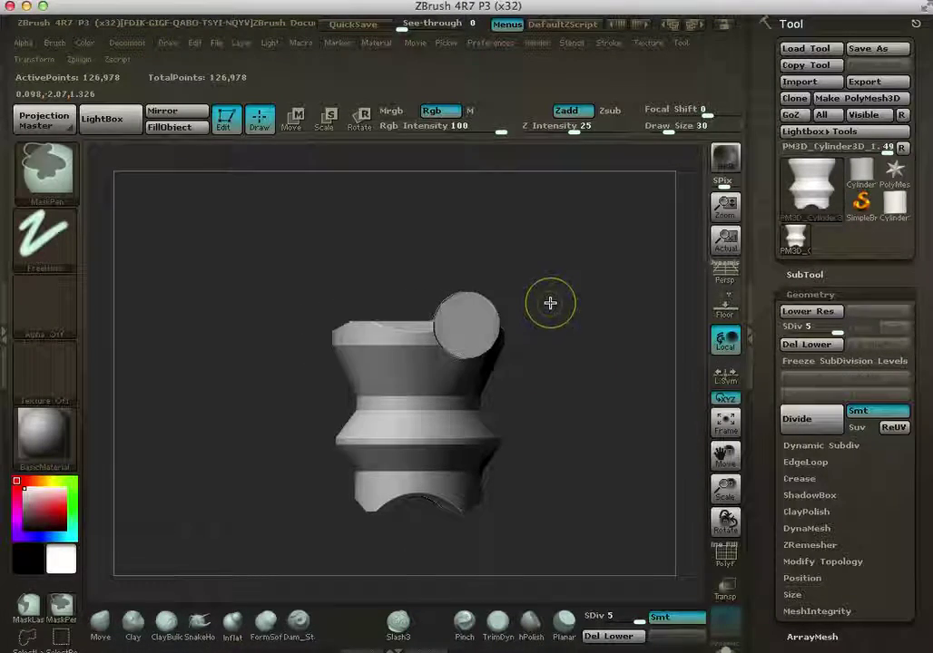
key("ctrl+z")
Step: Try two smaller clip circles over the right corner of the top rim, undoing each one
left_click_drag(482, 280, 507, 352, "ctrl+shift")
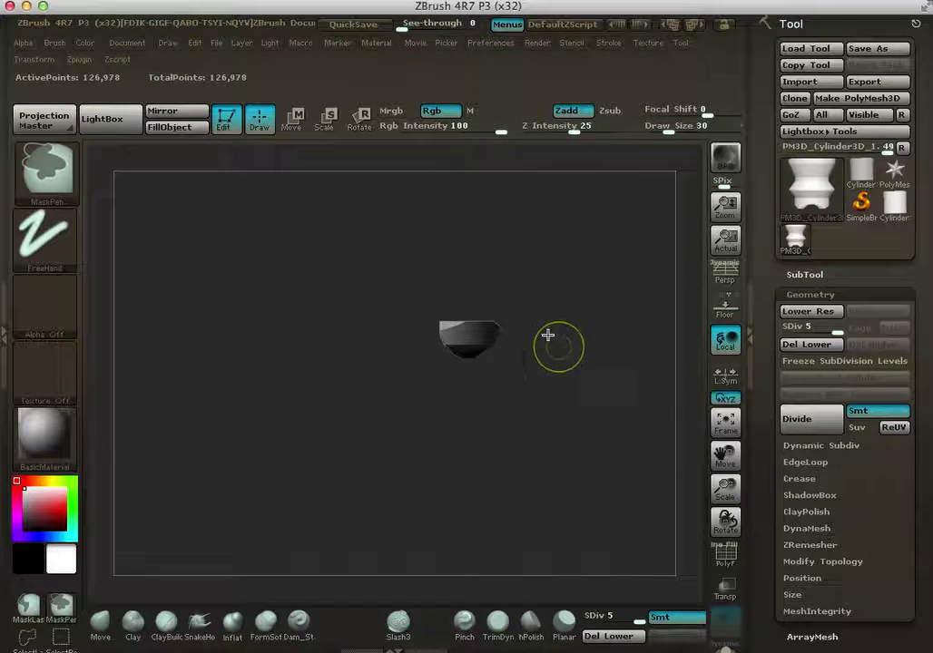
key("ctrl+z")
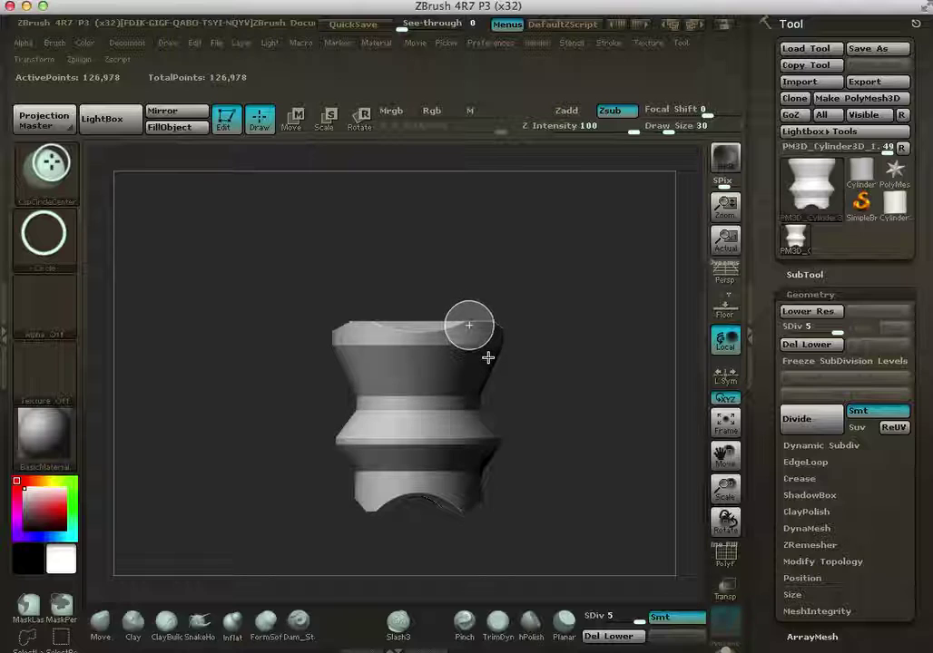
left_click_drag(592, 350, 568, 346)
key("ctrl+z")
Step: Try a small clip circle on the middle flare and another outside the model's right side, undoing the last clip
key("ctrl+shift")
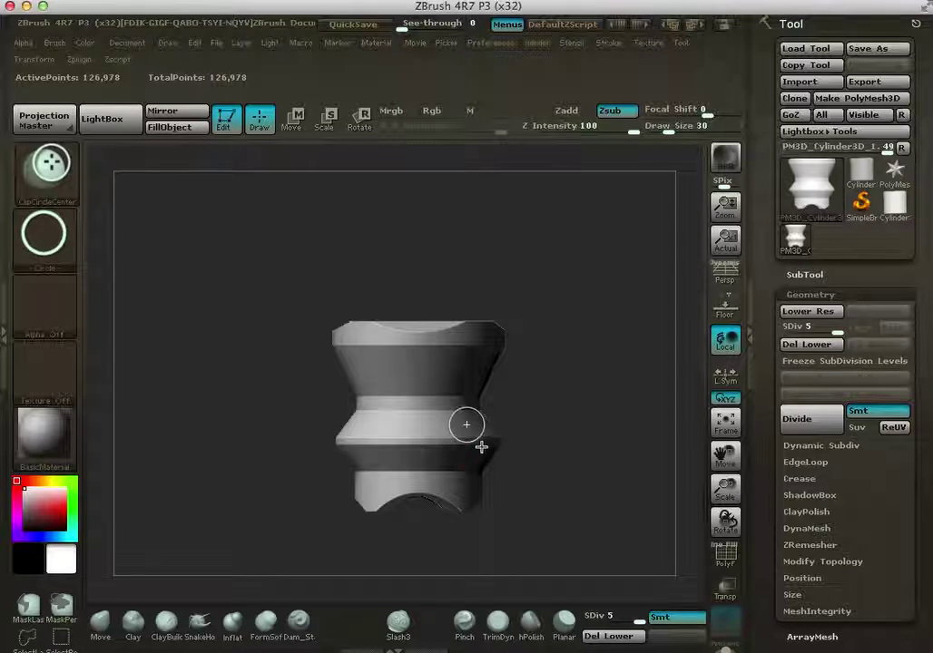
mouse_move(577, 391)
left_mouse_down()
mouse_move(539, 410)
mouse_move(580, 360)
mouse_move(675, 286)
left_mouse_up()
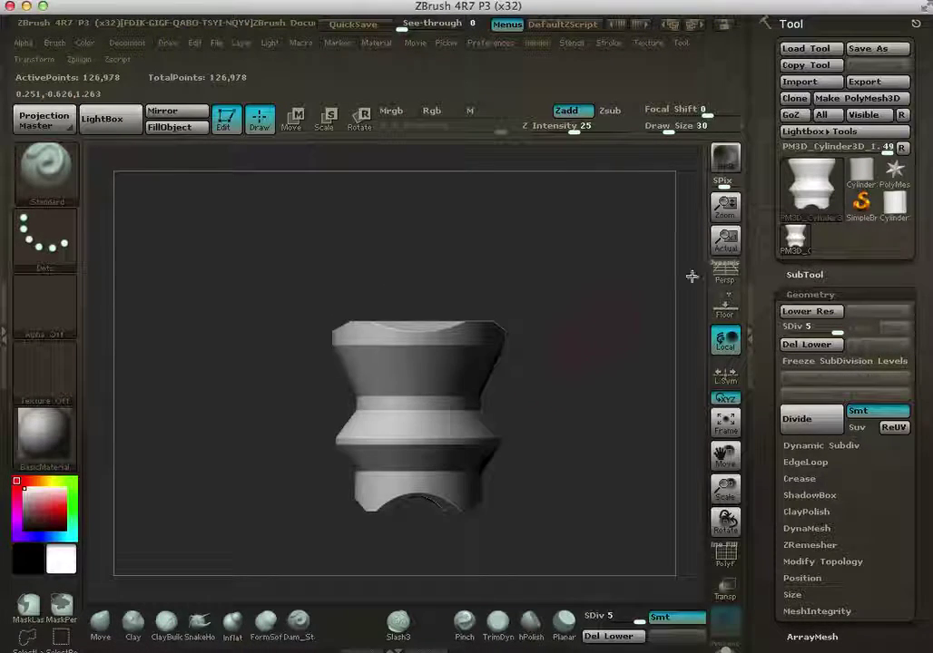
left_click_drag(544, 293, 542, 313, "ctrl+shift")
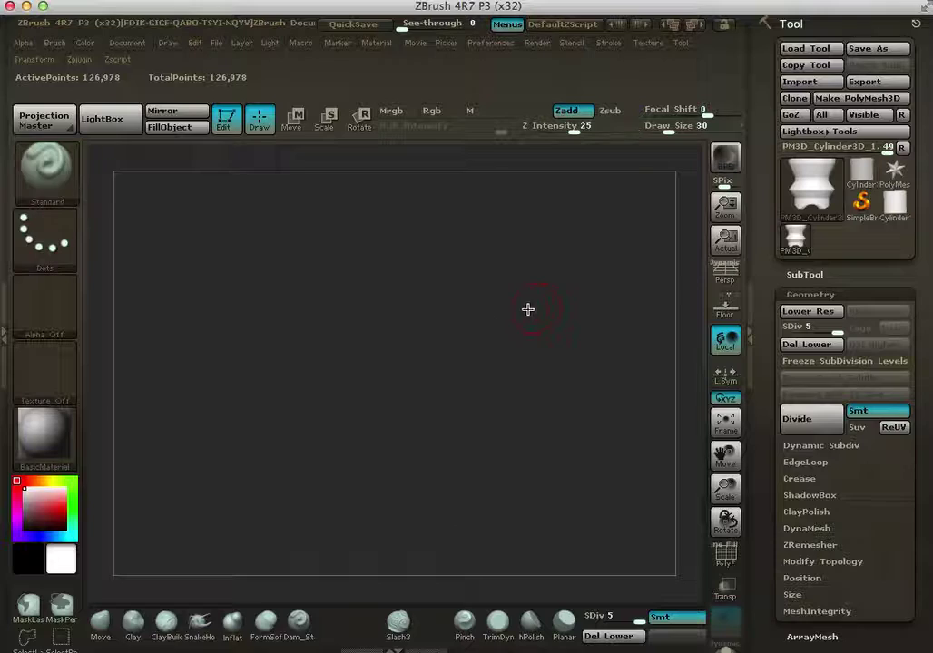
key("ctrl+z")
Step: Try a small clip circle centred on the middle of the top rim, and smooth the cylinder it forms
key("ctrl+shift")
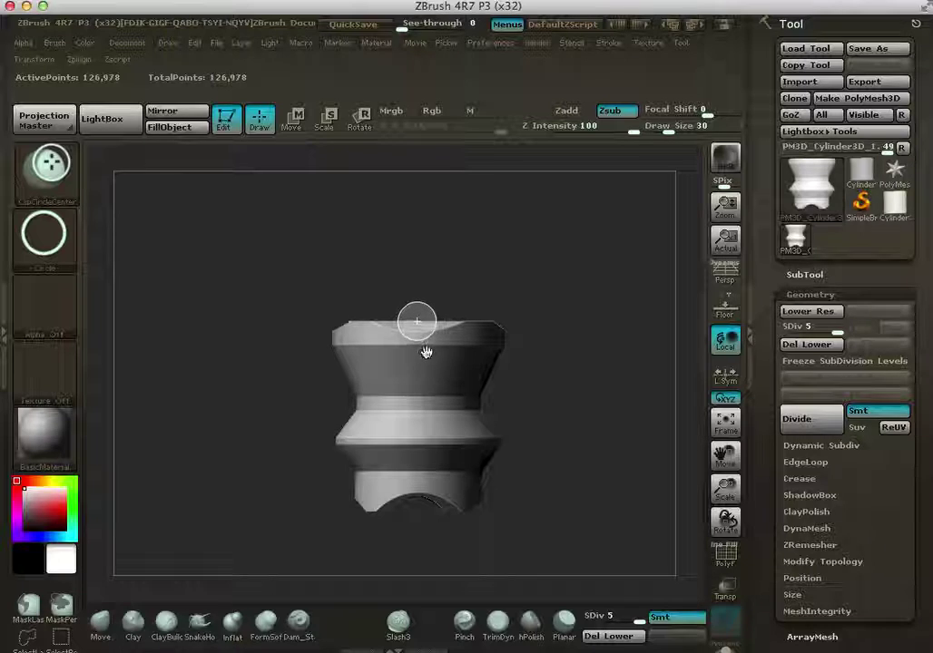
mouse_move(585, 316)
left_mouse_down()
mouse_move(573, 343)
mouse_move(512, 385)
mouse_move(616, 321)
mouse_move(567, 323)
mouse_move(604, 355)
mouse_move(600, 318)
mouse_move(595, 357)
left_mouse_up()
left_click_drag(458, 268, 460, 364)
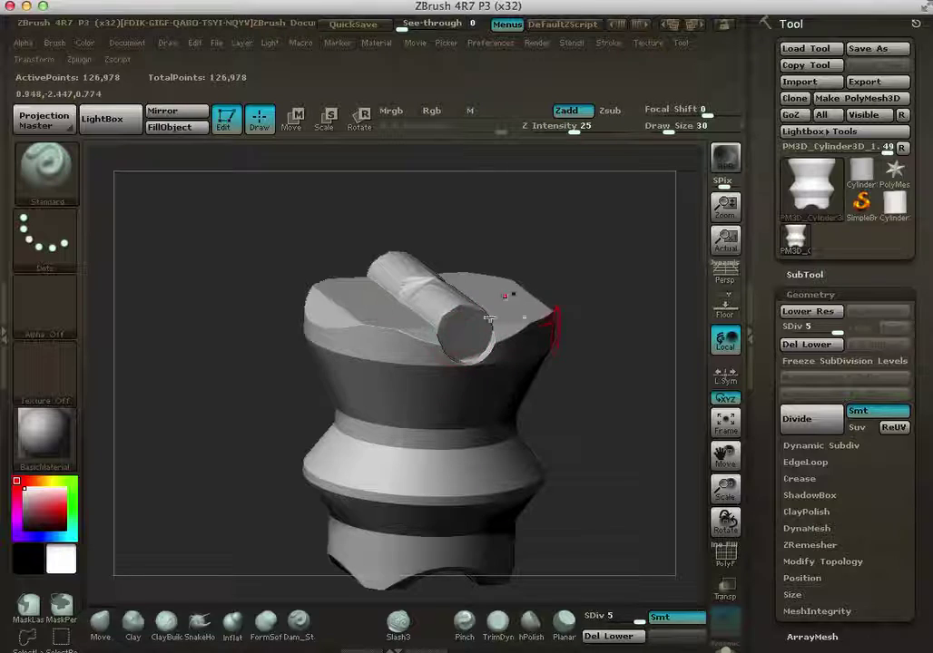
key("shift")
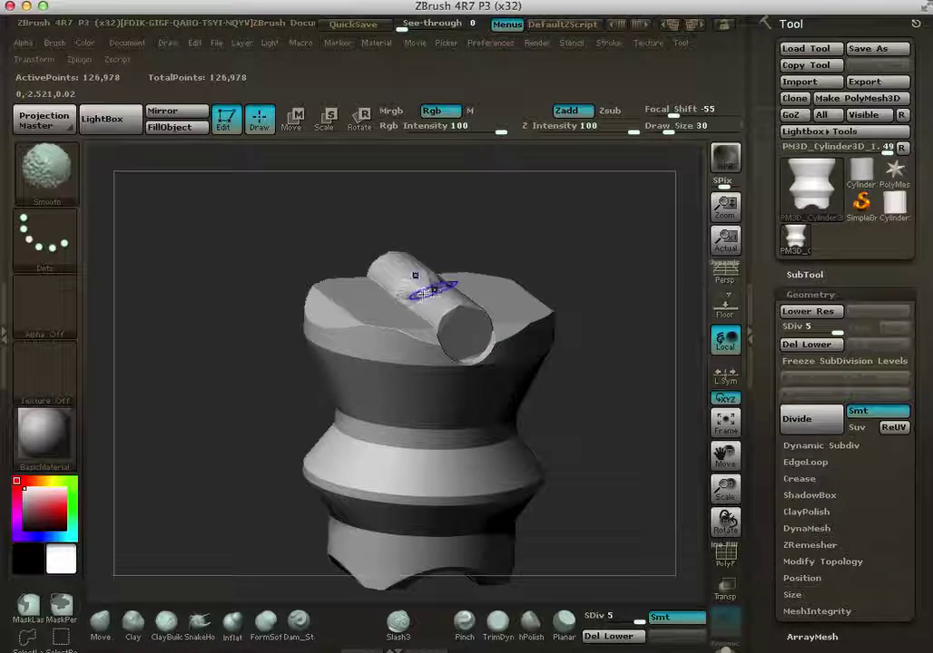
mouse_move(576, 337)
left_mouse_down()
mouse_move(560, 279)
mouse_move(613, 350)
mouse_move(602, 356)
mouse_move(618, 348)
mouse_move(563, 327)
mouse_move(566, 348)
mouse_move(510, 320)
mouse_move(551, 362)
left_mouse_up()
left_click_drag(423, 338, 504, 349)
left_click_drag(446, 339, 575, 391, "alt")
left_click_drag(578, 327, 455, 327, "alt")
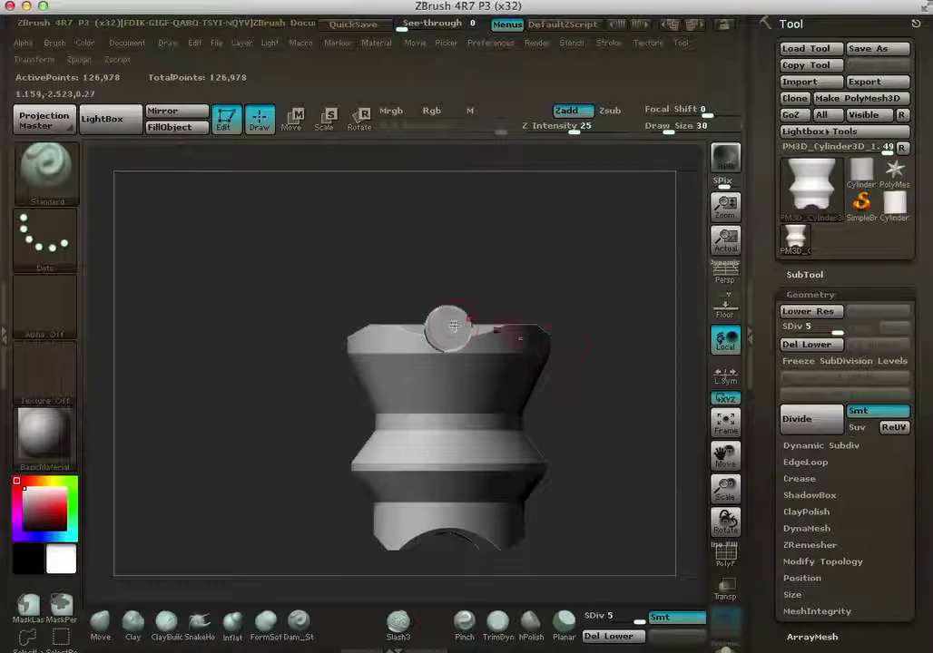
Step: Try a second clip circle just left of the first on the top rim, and smooth over the cylinders
key("ctrl+shift")
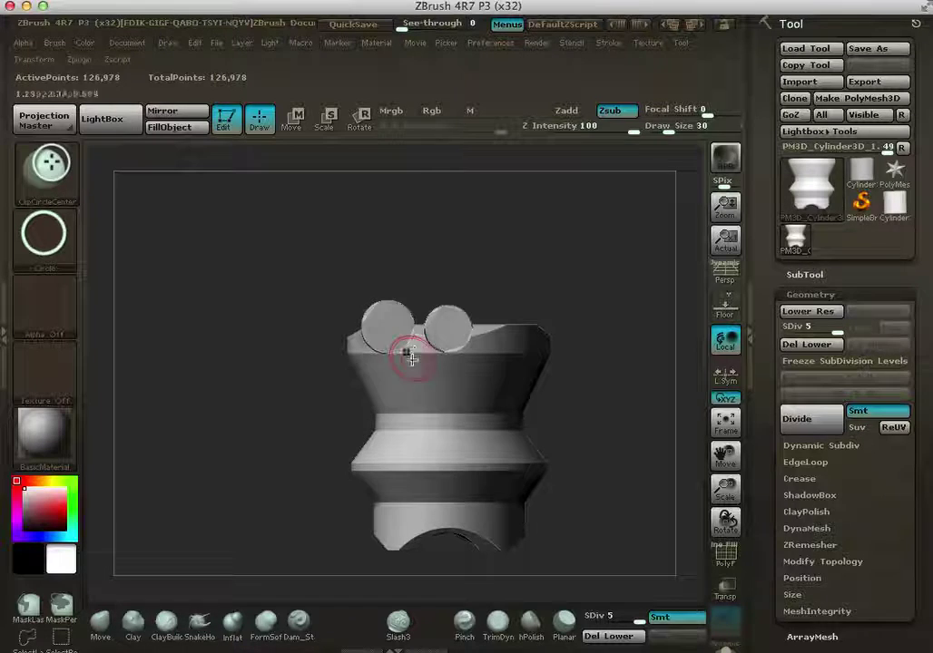
mouse_move(577, 276)
left_mouse_down()
mouse_move(537, 323)
mouse_move(594, 323)
mouse_move(485, 327)
left_mouse_up()
key("shift")
mouse_move(412, 245)
left_mouse_down("shift")
mouse_move(395, 263)
mouse_move(421, 212)
left_mouse_up("shift")
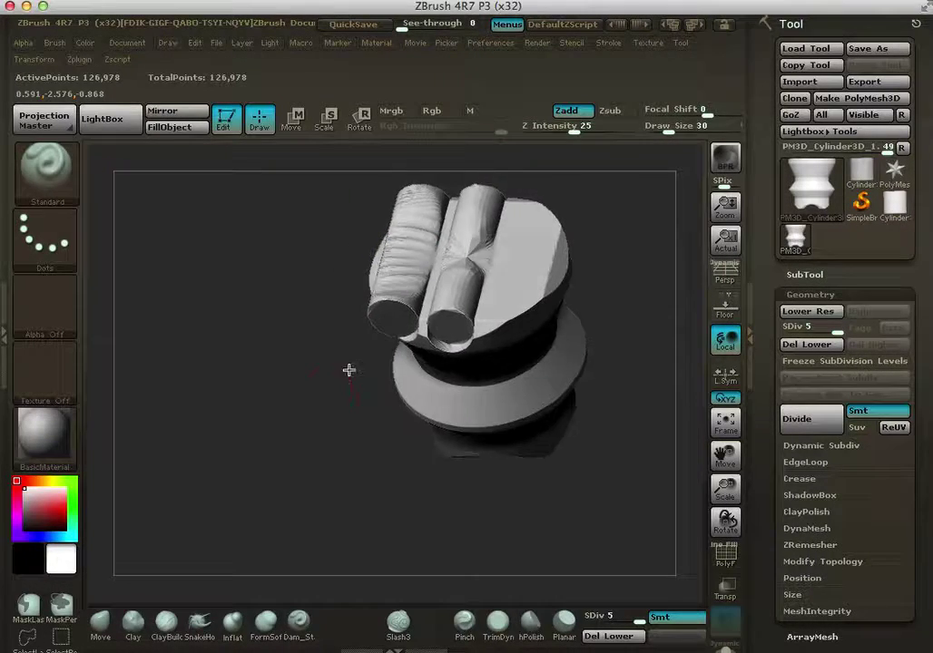
left_click_drag(344, 384, 363, 291, "shift")
mouse_move(299, 390)
left_mouse_down()
mouse_move(345, 386)
mouse_move(321, 355)
left_mouse_up()
Step: Undo the smoothing and both clip circles on the top rim
key("ctrl+z")
key("ctrl+z")
key("ctrl+z")
mouse_move(621, 323)
left_mouse_down("alt")
mouse_move(529, 334)
mouse_move(555, 397)
mouse_move(537, 386)
mouse_move(548, 349)
left_mouse_up("alt")
key("ctrl+shift+z")
key("ctrl+z")
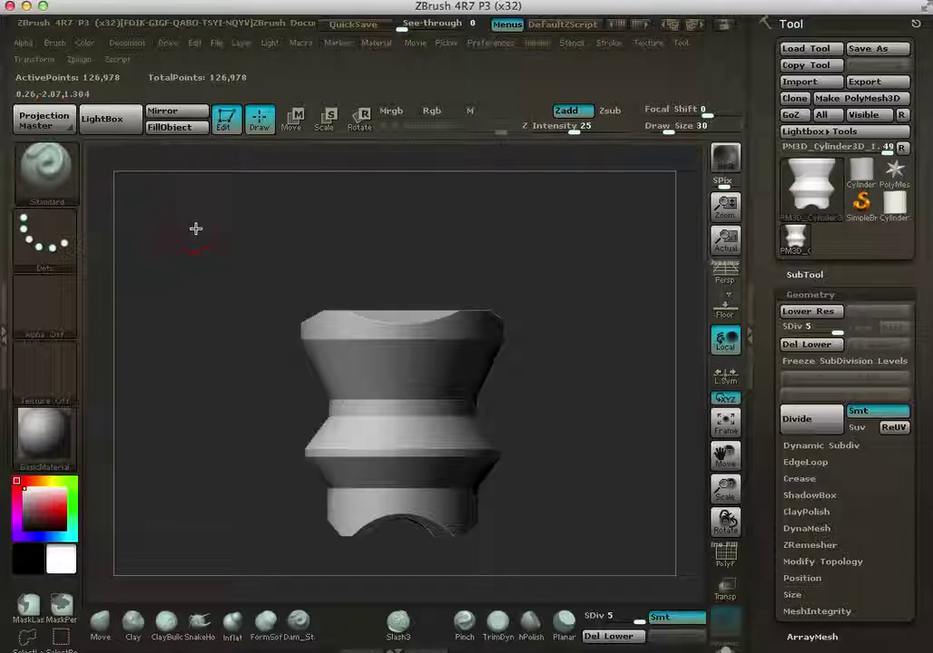
Step: Switch to a Sphere3D mesh and convert it to a PolyMesh3D
left_click(52, 168)
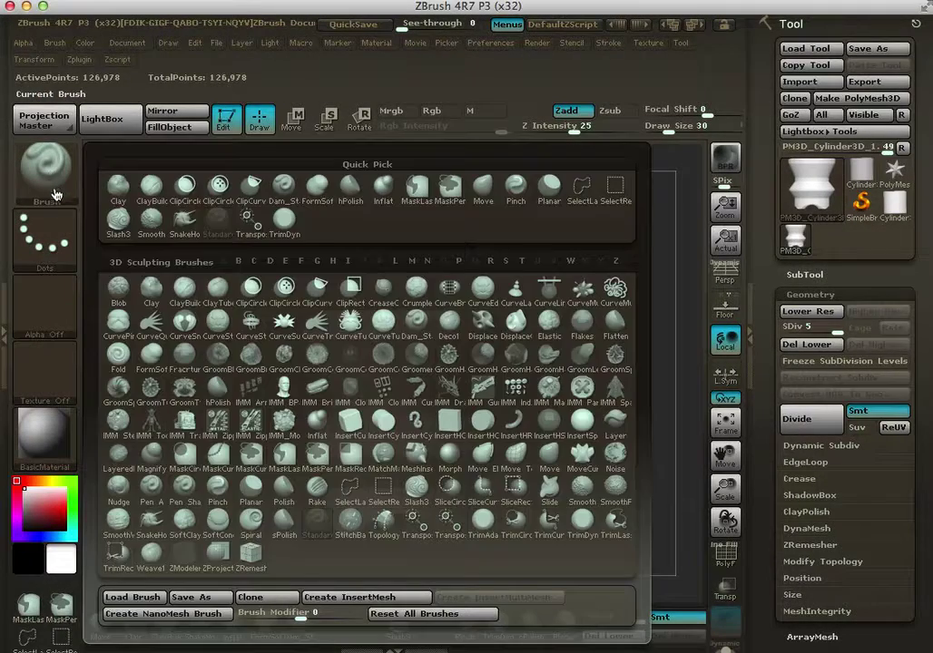
left_click(796, 186)
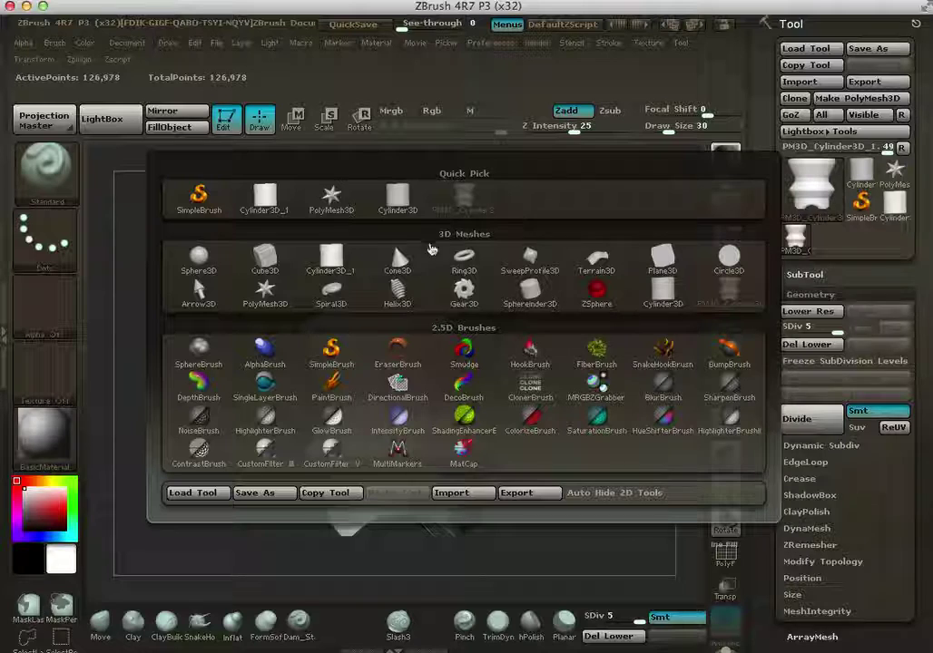
left_click(200, 259)
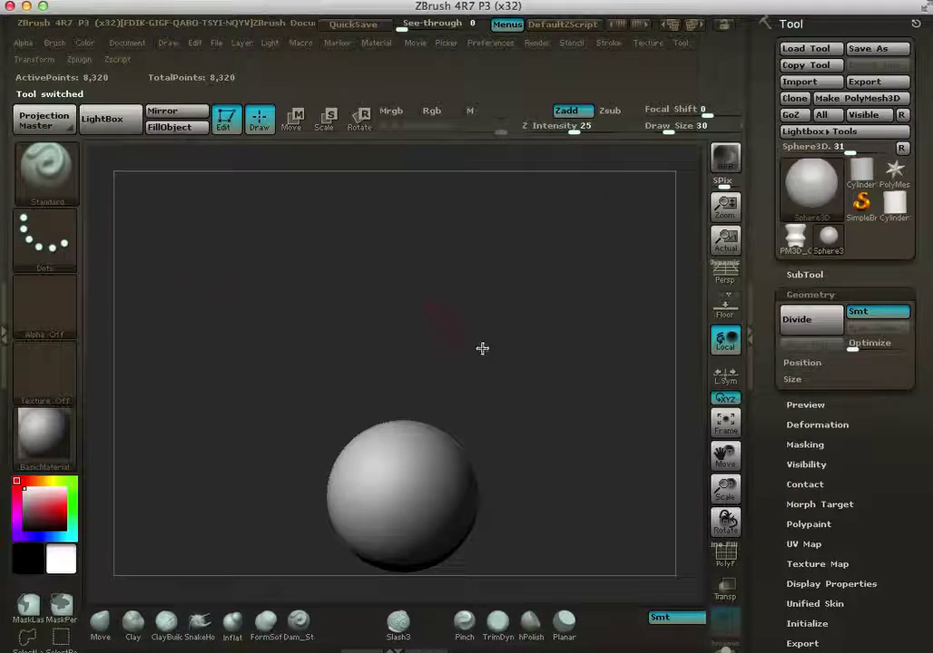
left_click(854, 98)
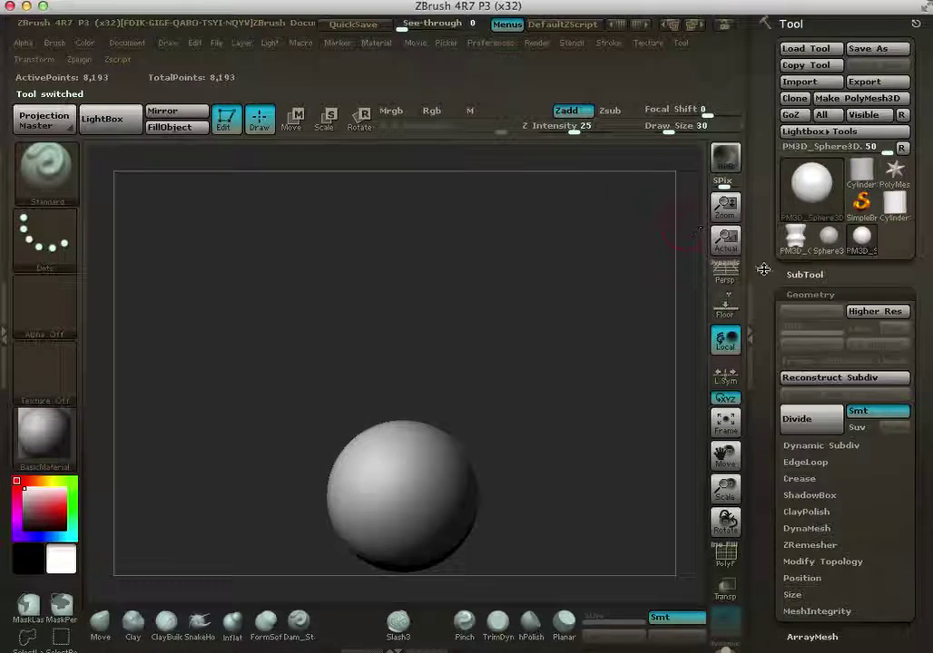
Step: Divide the sphere up to subdivision level 4, and set its active subdivision level to 3
left_click(800, 420)
left_click(800, 420)
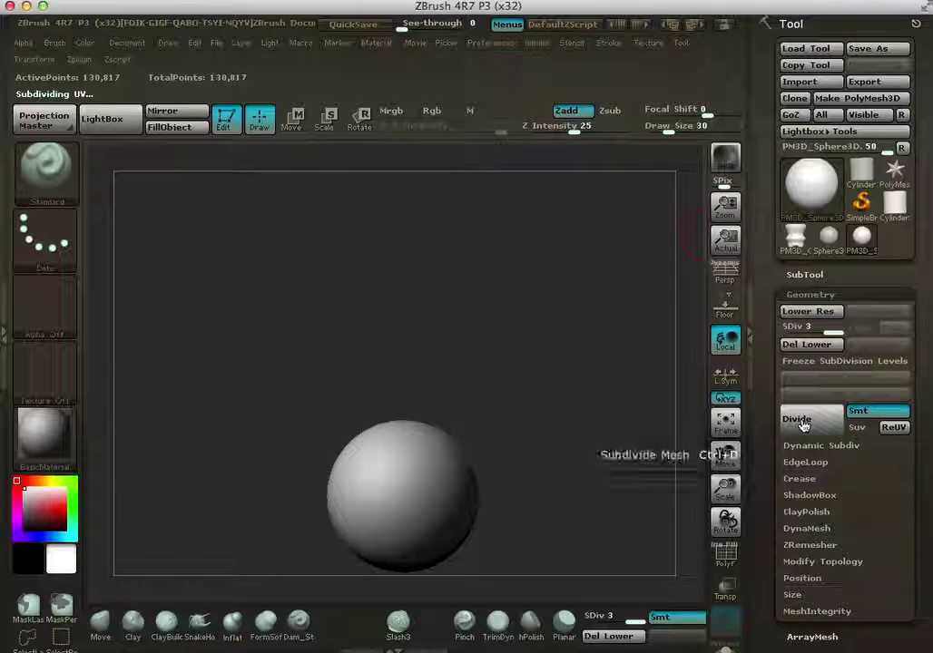
left_click(800, 420)
left_click_drag(726, 488, 704, 364)
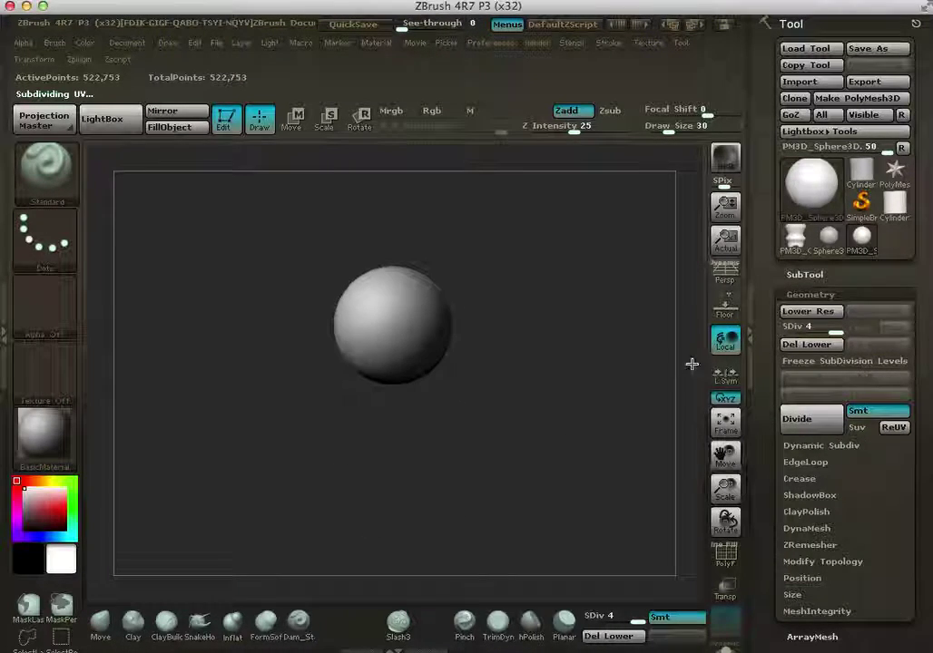
left_click_drag(724, 489, 726, 519)
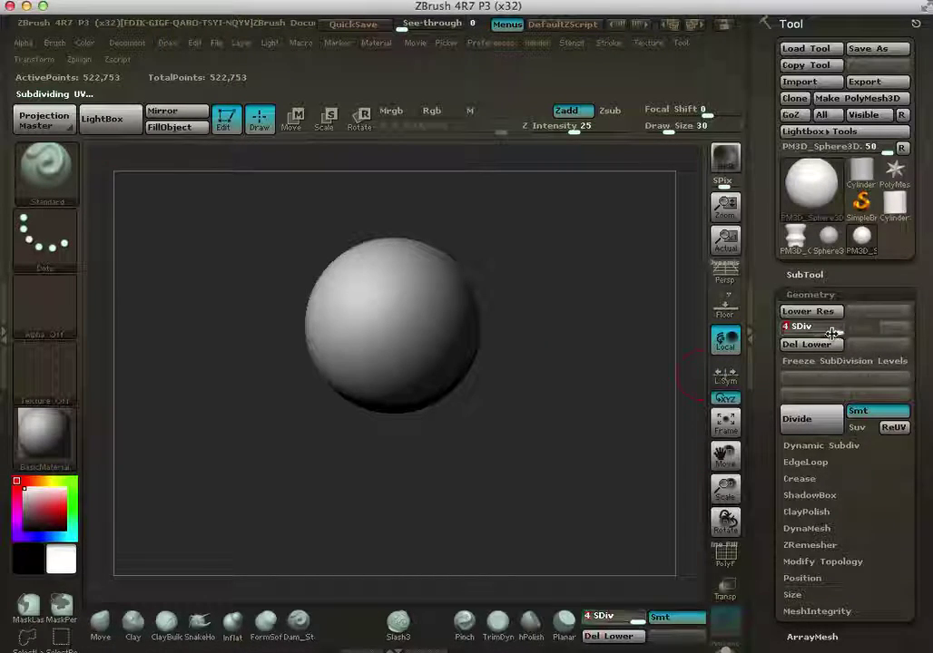
left_click_drag(833, 333, 822, 333)
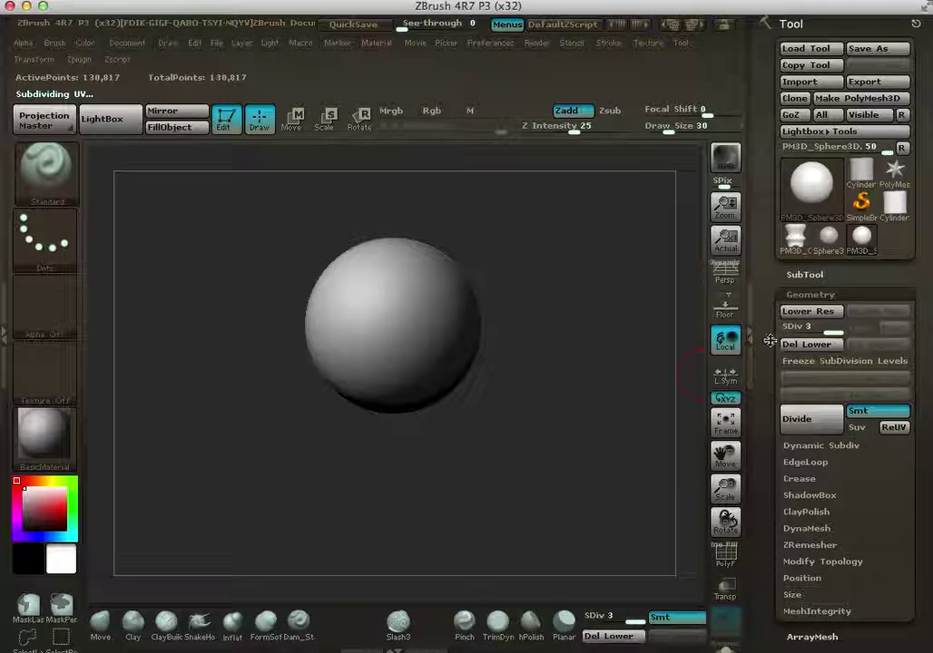
mouse_move(561, 312)
left_mouse_down("alt")
mouse_move(579, 340)
mouse_move(563, 327)
left_mouse_up("alt")
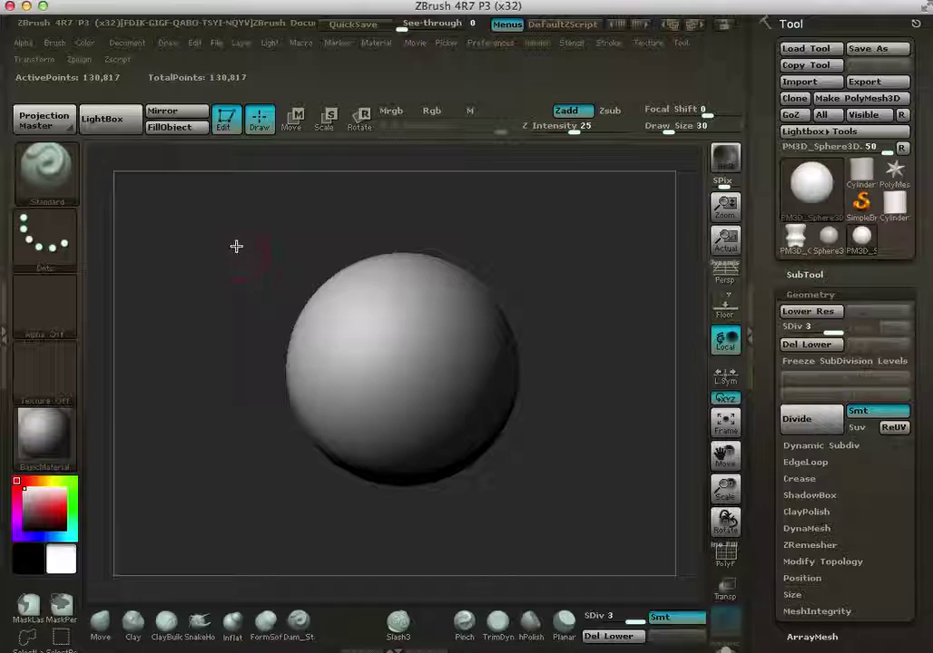
Step: Choose ClipCurve as the clipping brush
key("ctrl+shift")
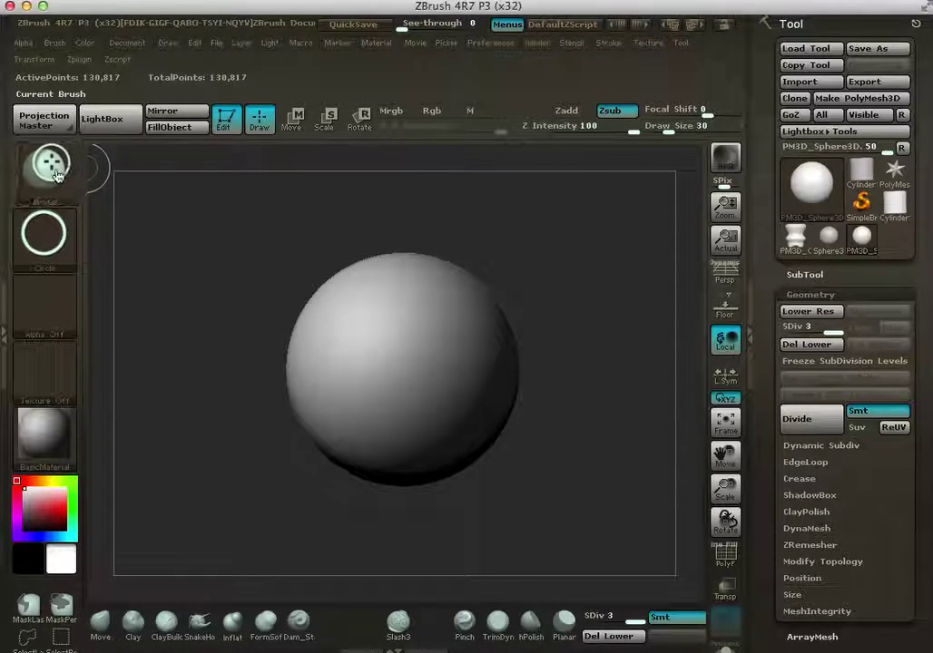
left_click(55, 171)
left_click(152, 189)
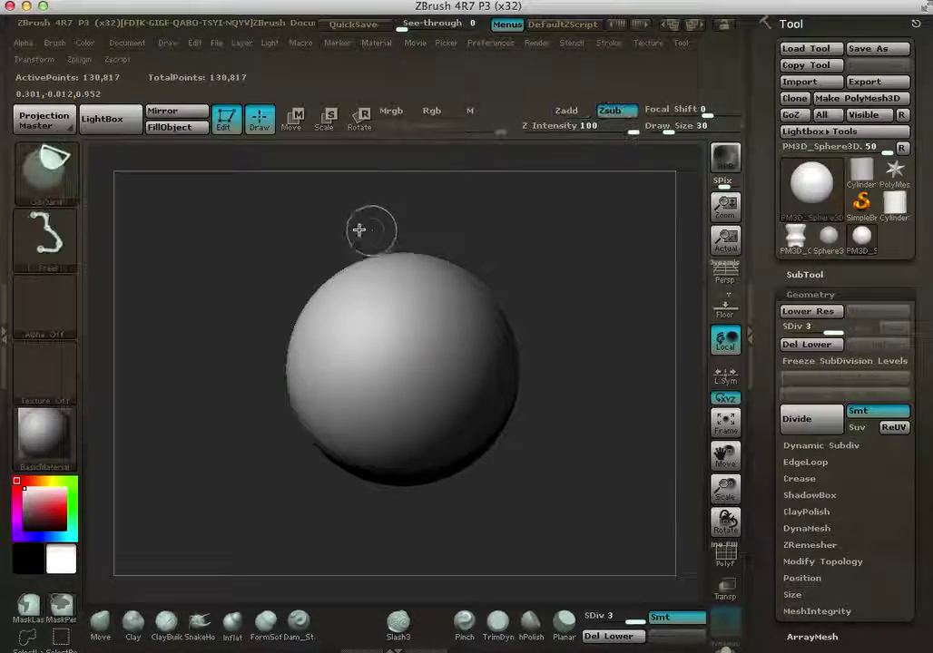
Step: Try a smoothly curved clip that dips into the top of the sphere, and undo it
mouse_move(241, 243)
left_mouse_down("ctrl+shift")
mouse_move(417, 241)
mouse_move(360, 260)
mouse_move(396, 290)
mouse_move(462, 276)
mouse_move(500, 243)
mouse_move(462, 281)
mouse_move(469, 273)
left_mouse_up("ctrl+shift")
key("alt")
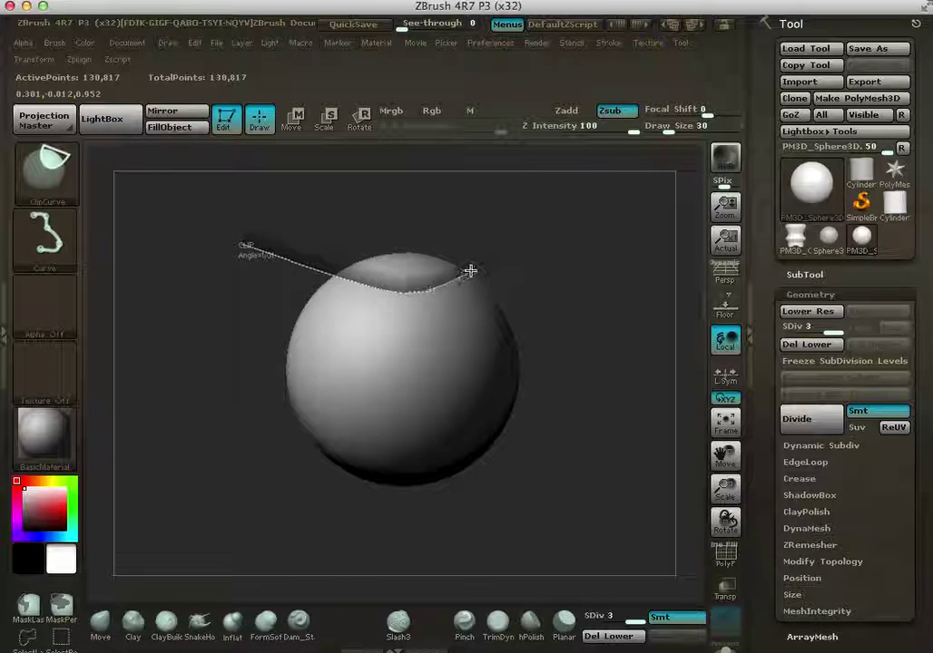
left_click_drag(505, 229, 513, 222, "ctrl+shift")
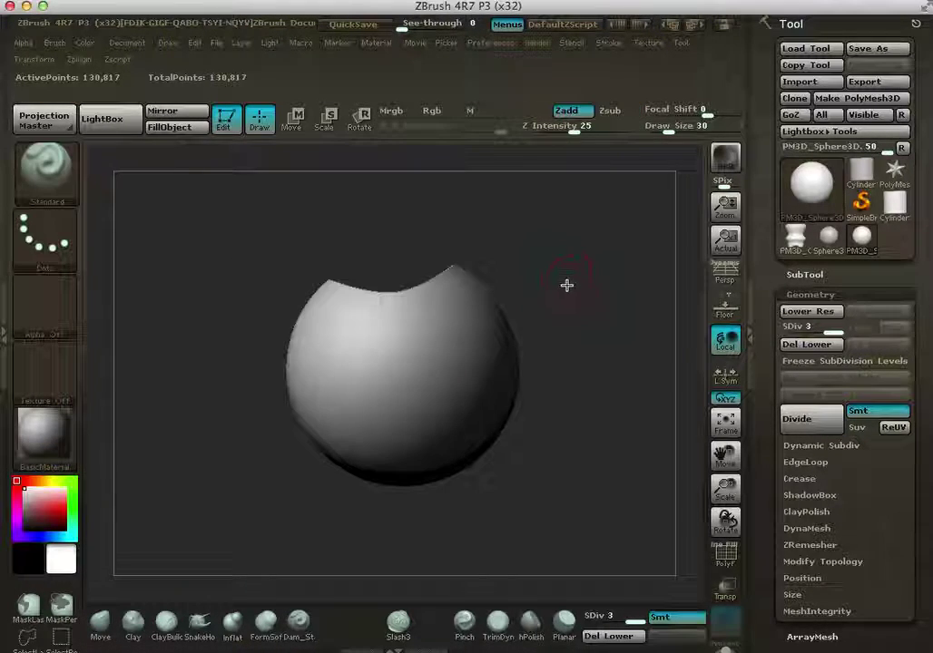
key("ctrl+z")
key("ctrl+z")
key("ctrl+z")
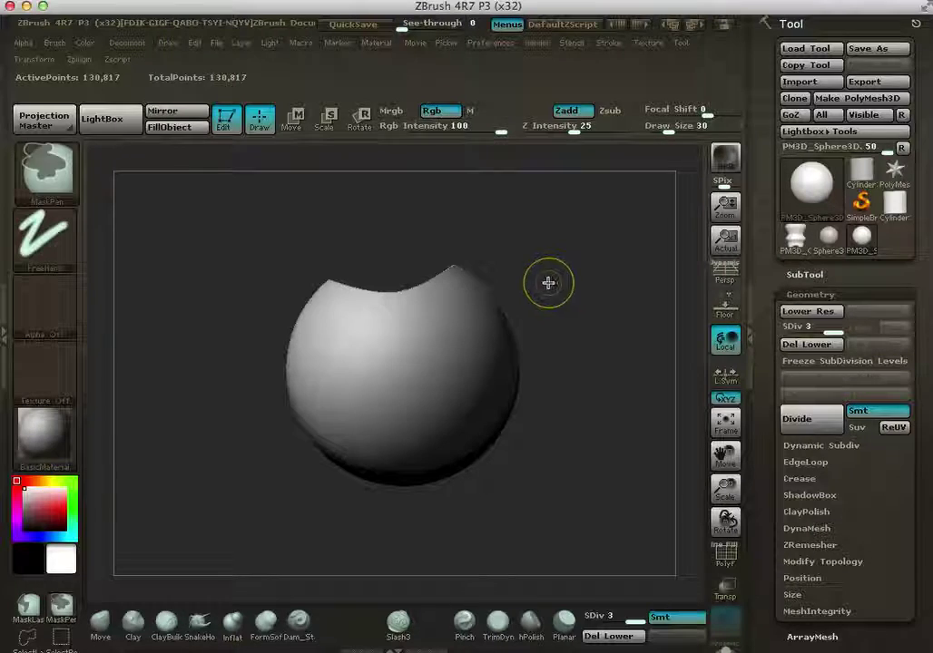
Step: Try a clip with one sharp corner that cuts a V-shaped notch into the sphere's top, and undo it
left_click_drag(233, 219, 328, 285, "ctrl+shift")
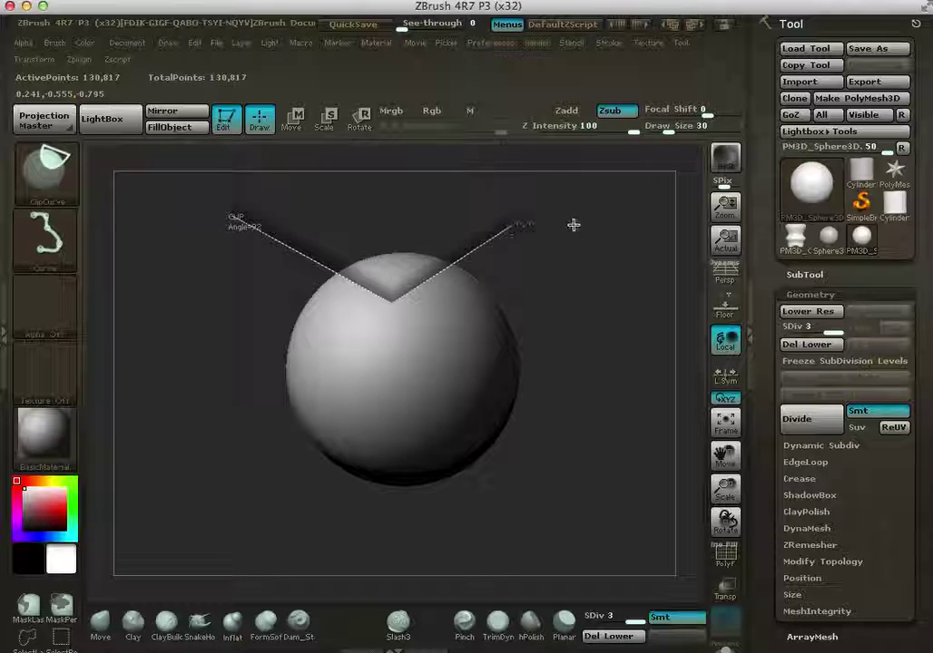
left_click_drag(561, 224, 562, 226, "ctrl+shift")
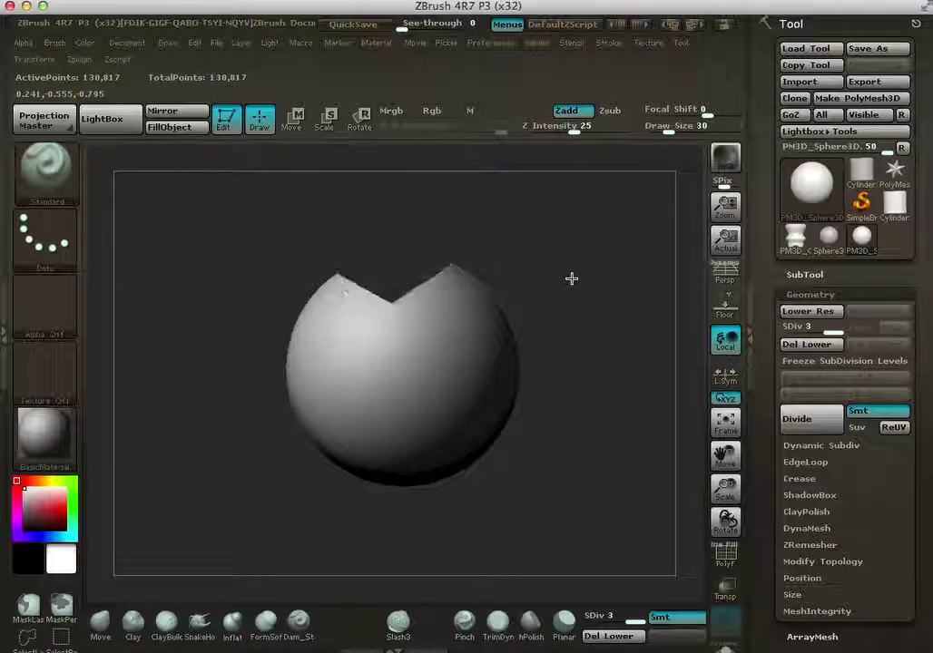
key("ctrl+z")
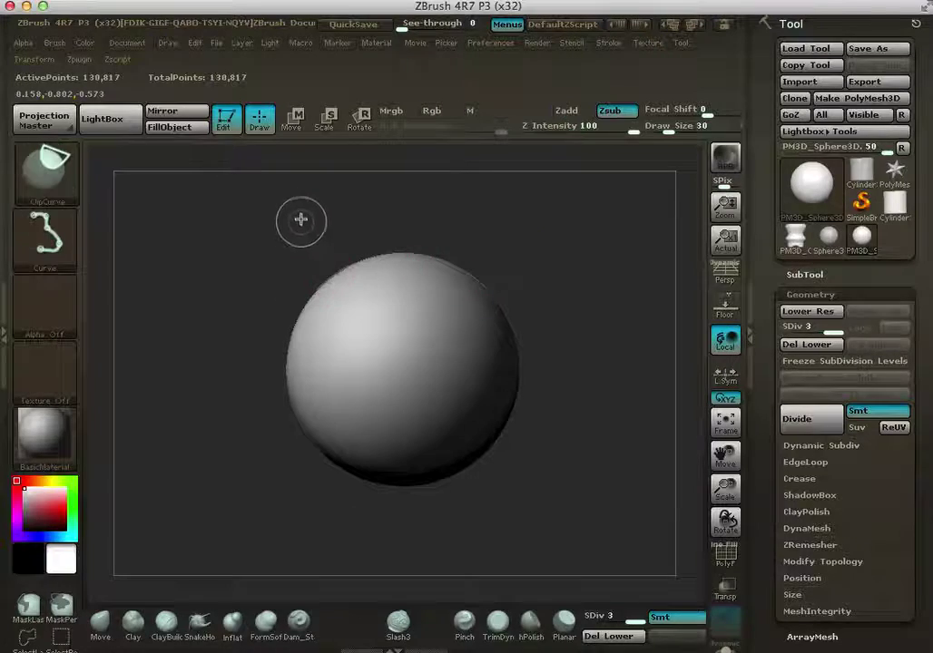
Step: Try a zigzag clip with several sharp corners across the sphere's top, and undo it
left_click_drag(242, 271, 275, 281, "ctrl+shift")
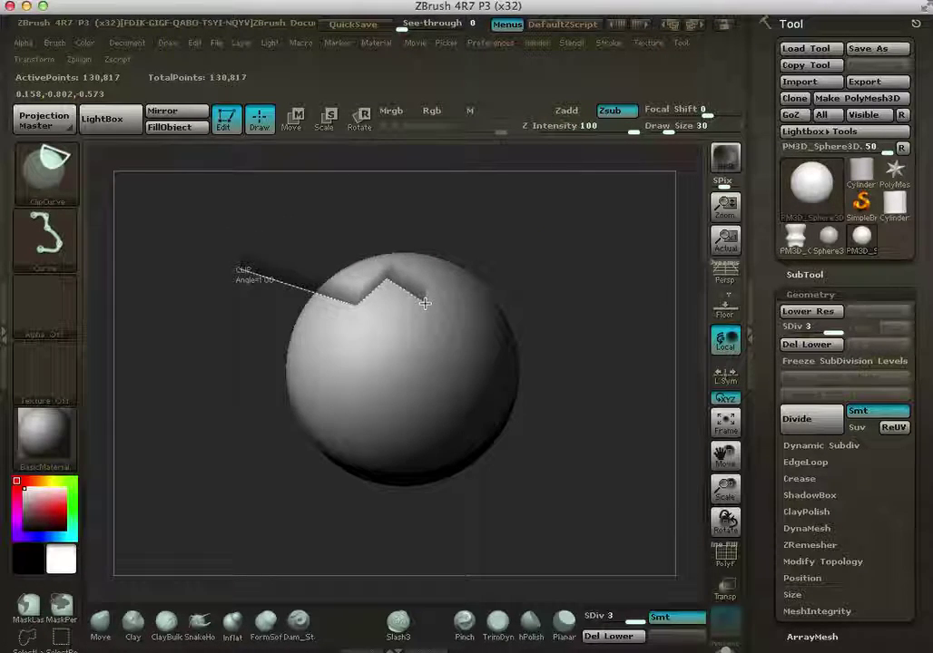
mouse_move(482, 308)
left_mouse_down("ctrl+shift")
mouse_move(558, 239)
mouse_move(601, 312)
mouse_move(584, 338)
mouse_move(595, 409)
mouse_move(619, 391)
mouse_move(552, 187)
mouse_move(576, 266)
left_mouse_up("ctrl+shift")
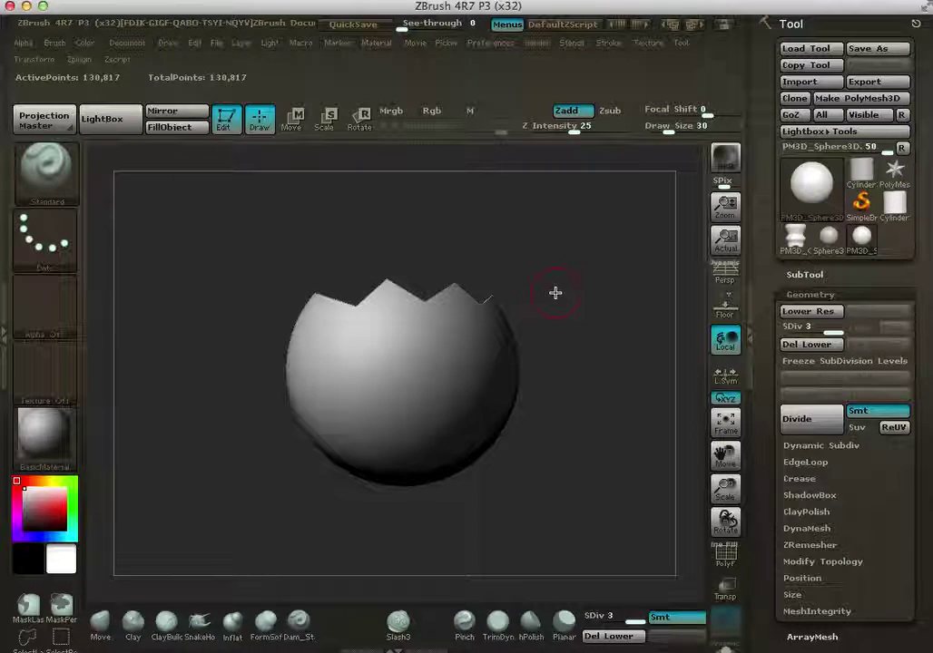
key("ctrl+z")
Step: Clip the sphere's top with a sharp-cornered curve, running level from the left to the middle and rising steeply to the right
mouse_move(223, 312)
left_mouse_down("ctrl+shift")
mouse_move(378, 317)
mouse_move(495, 225)
left_mouse_up("ctrl+shift")
key("alt")
key("alt")
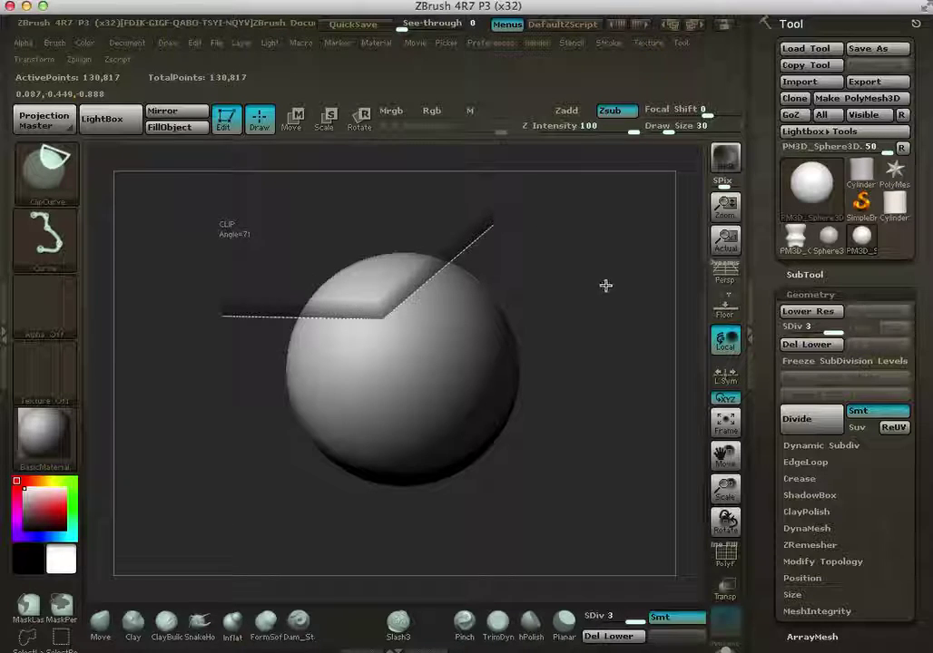
mouse_move(564, 308)
left_mouse_down()
mouse_move(554, 321)
mouse_move(558, 260)
mouse_move(558, 300)
left_mouse_up()
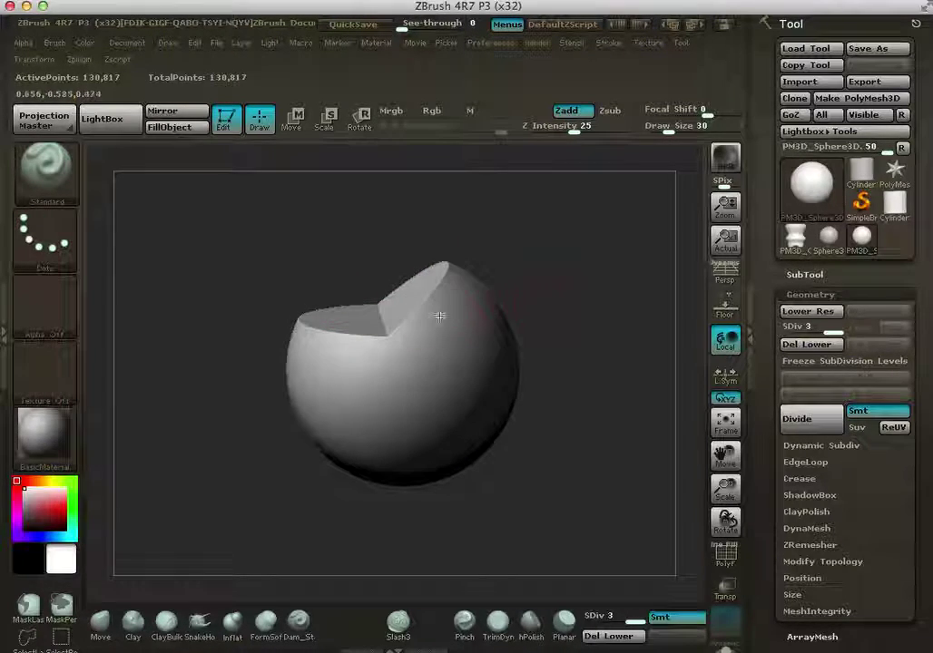
mouse_move(552, 292)
left_mouse_down()
mouse_move(552, 303)
mouse_move(380, 310)
left_mouse_up()
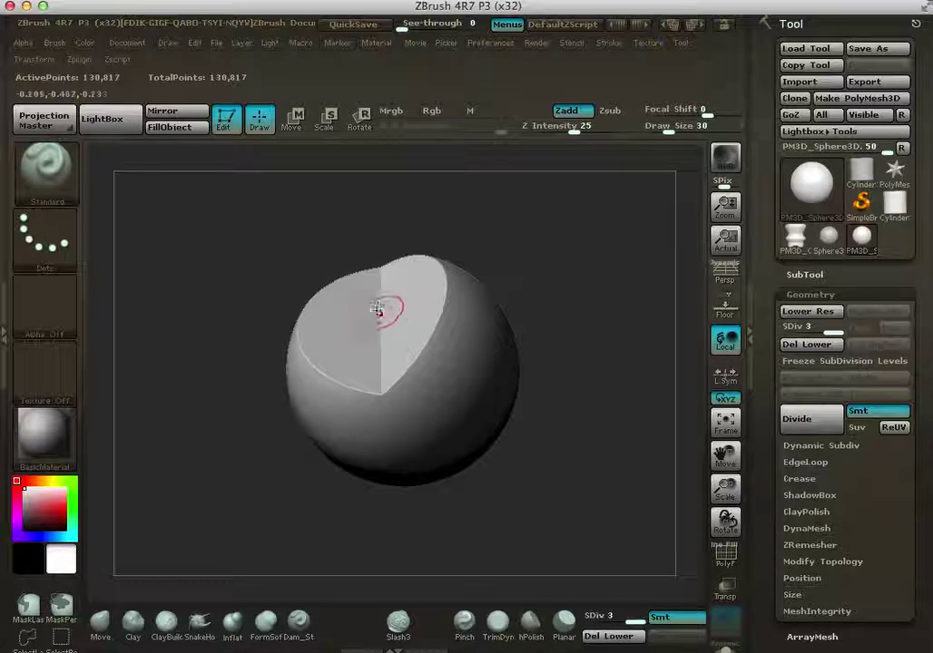
left_click_drag(567, 294, 224, 277)
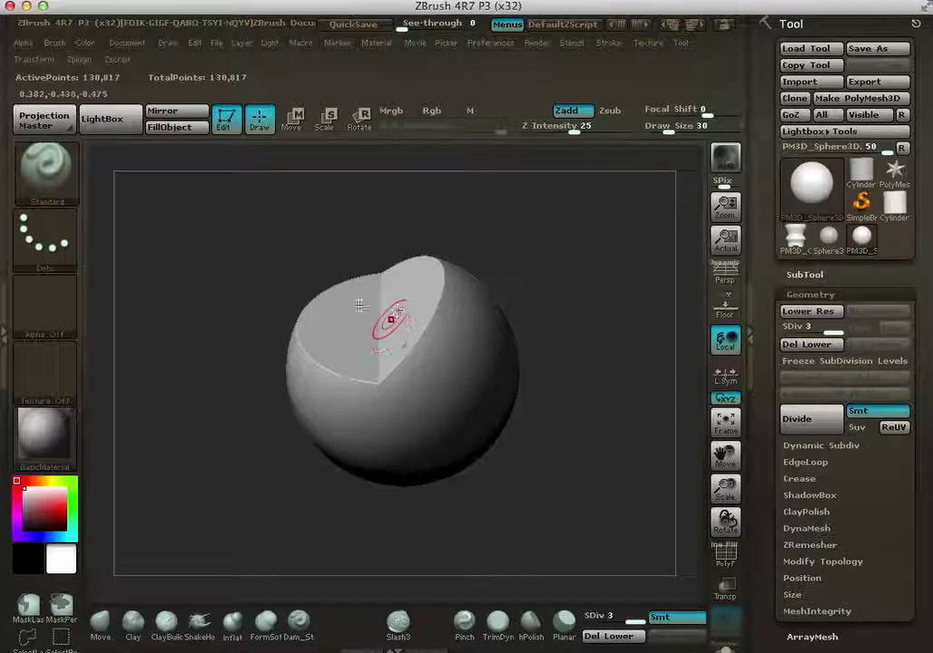
Step: Flatten the sphere's notched top into one level face using the Planar brush at draw size 80
left_click(50, 177)
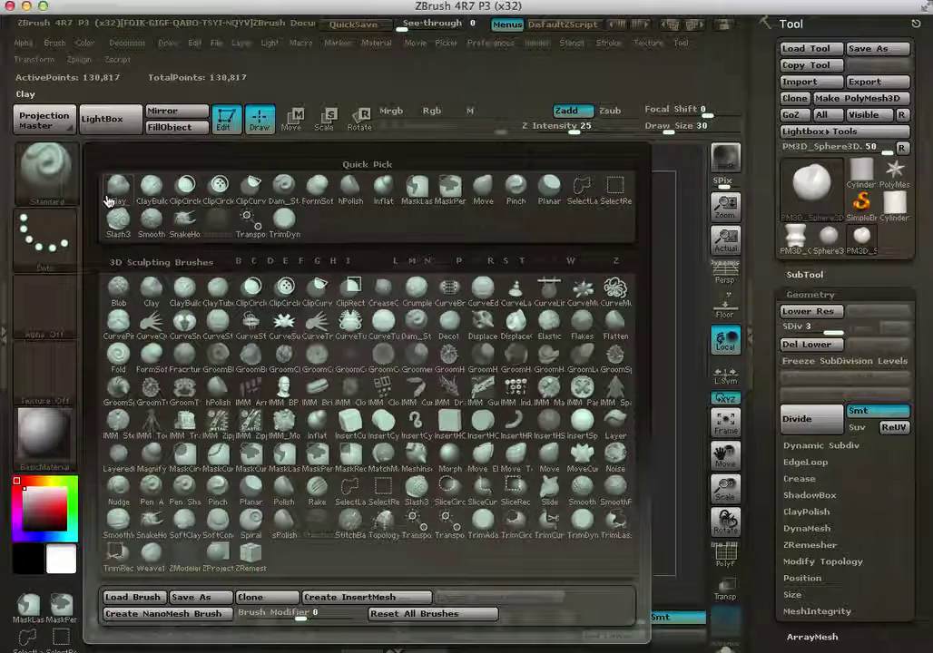
key("p")
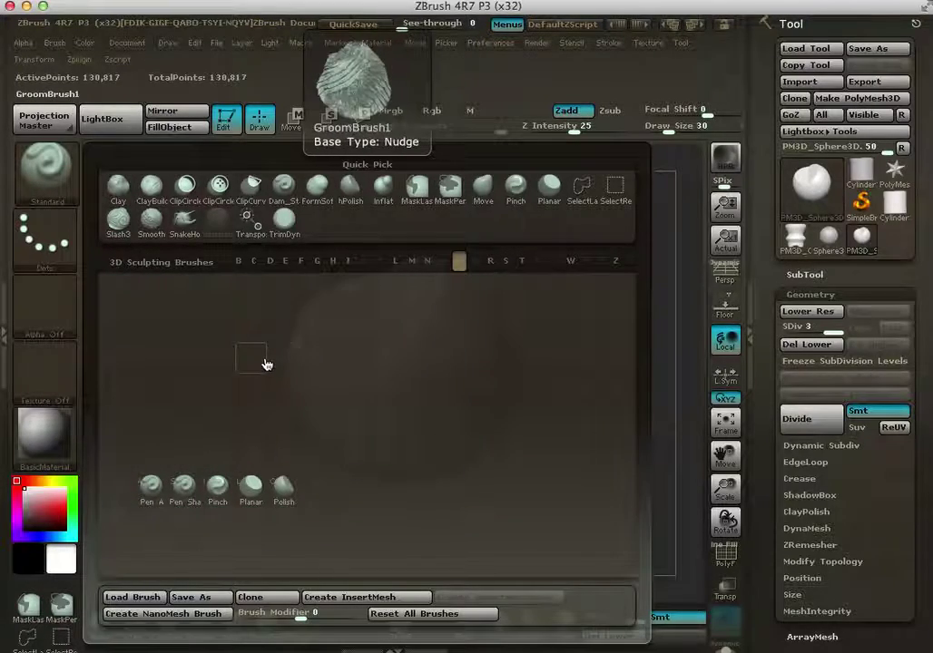
left_click(253, 495)
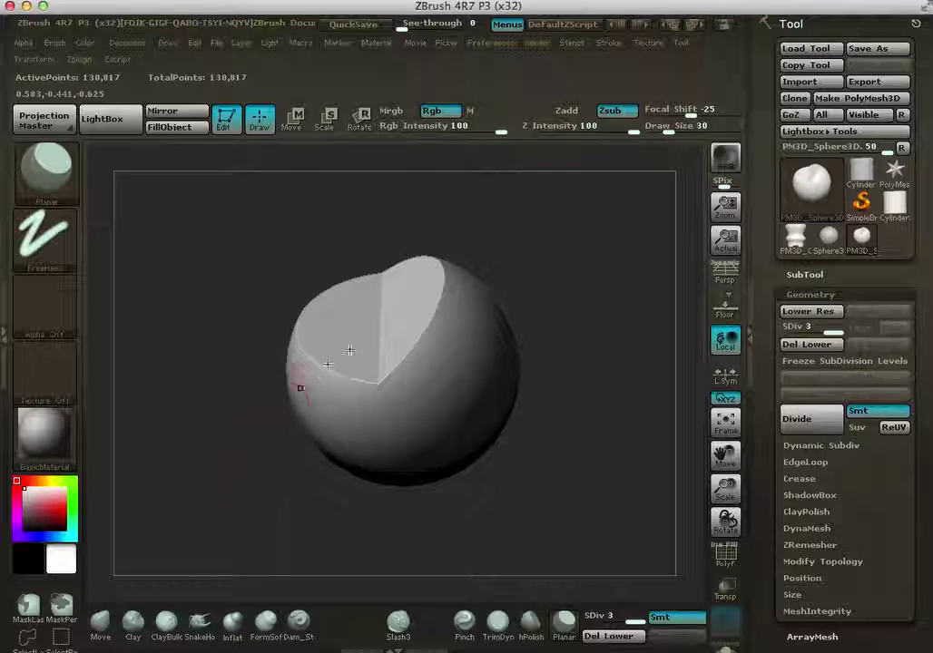
type("s80")
key("Return")
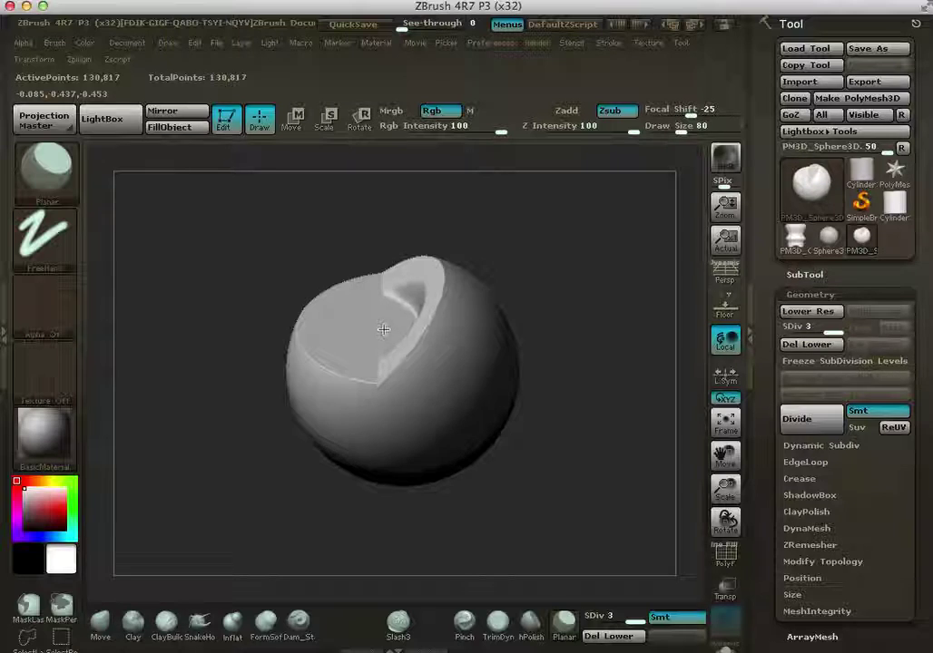
mouse_move(426, 332)
left_mouse_down()
mouse_move(467, 323)
mouse_move(437, 308)
mouse_move(431, 364)
left_mouse_up()
mouse_move(510, 298)
left_mouse_down()
mouse_move(535, 261)
mouse_move(577, 256)
mouse_move(554, 276)
mouse_move(539, 335)
left_mouse_up()
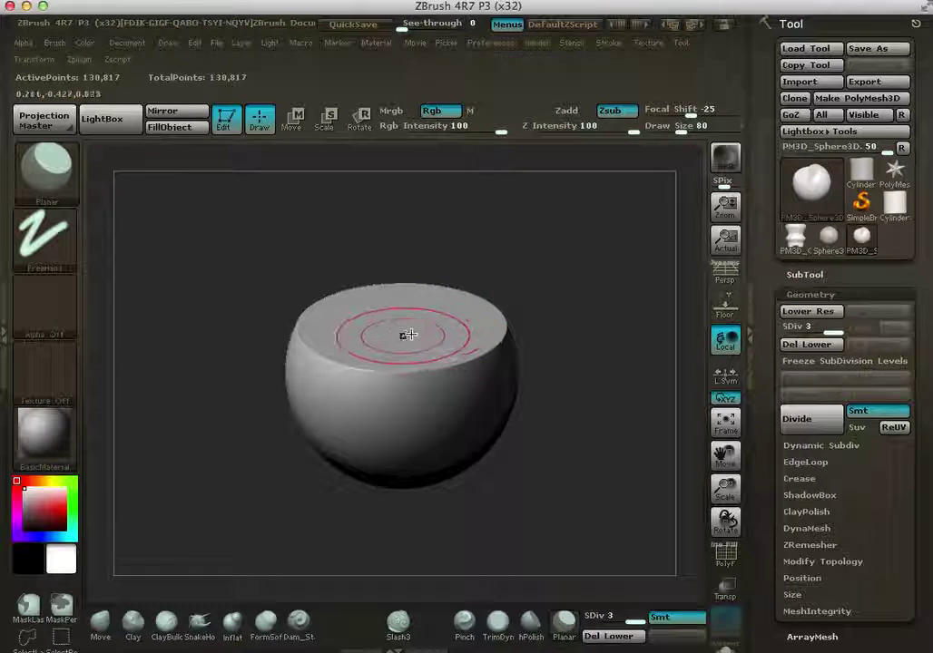
Step: Undo the flattening of the notched top, try a Planar stroke at draw size 80 on the level face, and undo it
key("ctrl+z")
left_click_drag(339, 335, 343, 329)
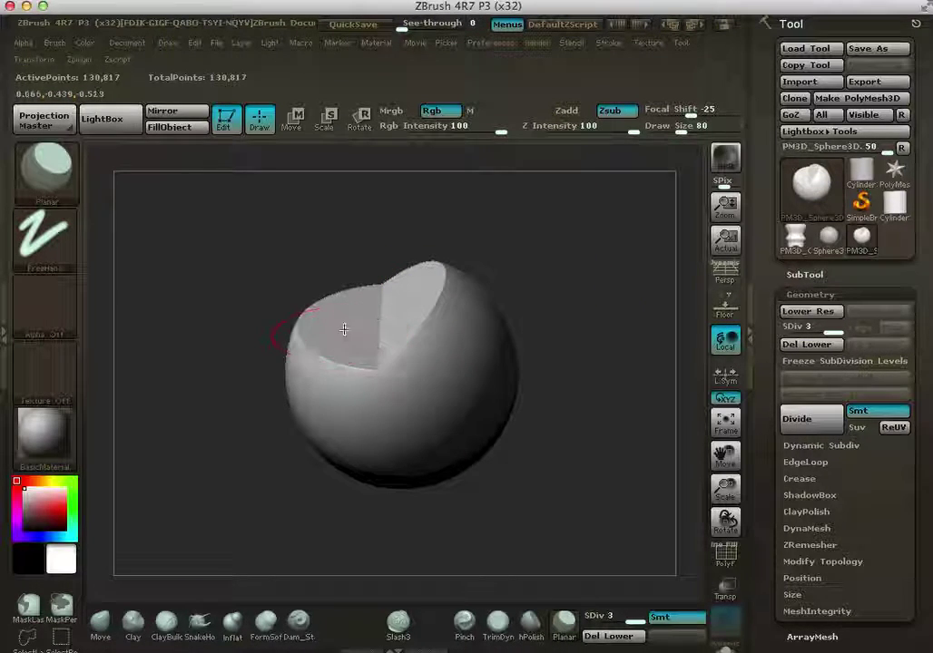
key("ctrl+z")
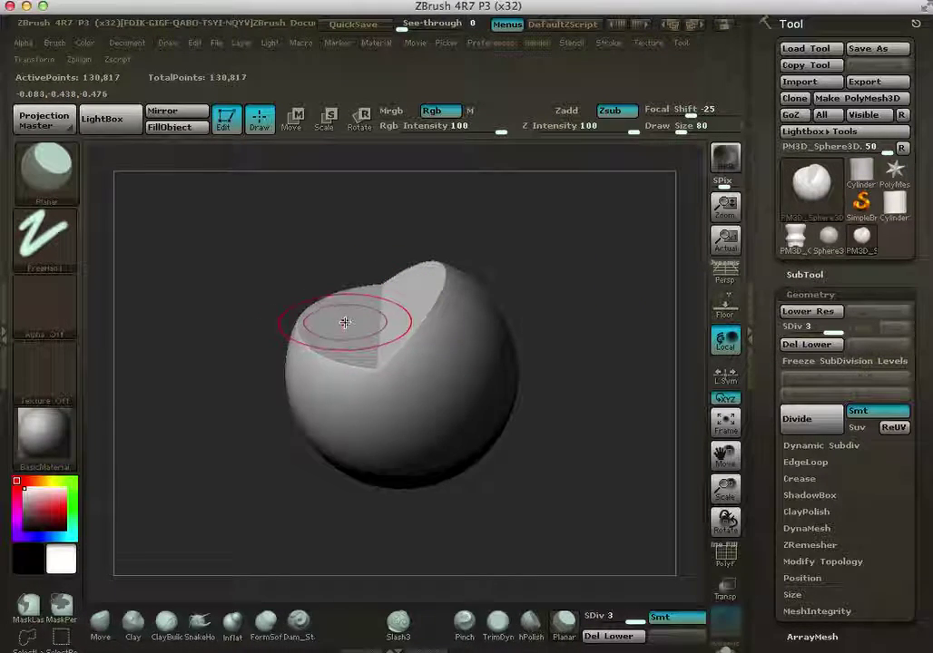
Step: Carve a rounded recess into the notch's steep face using the Planar brush at draw size 32
key("s")
mouse_move(347, 325)
left_mouse_down()
mouse_move(335, 326)
mouse_move(367, 319)
left_mouse_up()
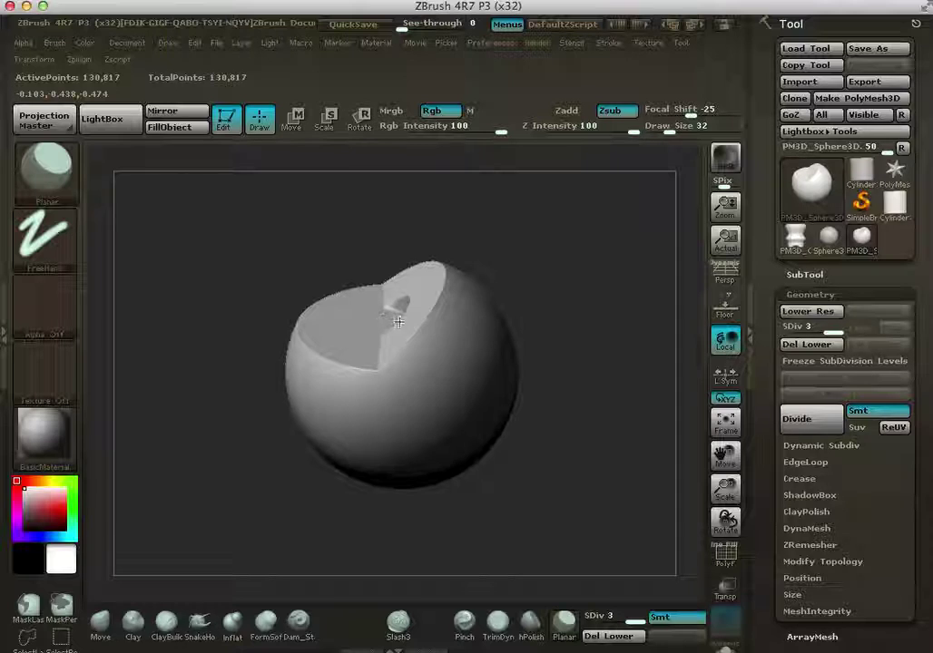
left_click_drag(518, 260, 383, 327)
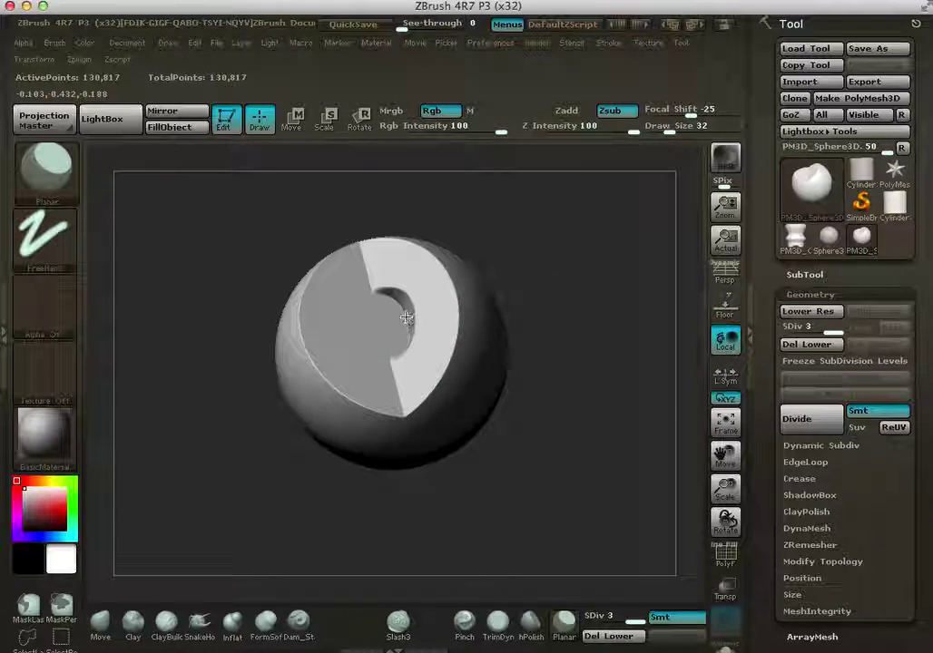
left_click_drag(400, 346, 391, 302, "shift")
Step: Flatten the sphere's whole notched top into one even face using the Planar brush at draw size 73
mouse_move(441, 267)
left_mouse_down()
mouse_move(369, 349)
mouse_move(355, 340)
mouse_move(380, 317)
mouse_move(443, 311)
mouse_move(440, 343)
mouse_move(454, 318)
mouse_move(453, 343)
mouse_move(381, 245)
mouse_move(375, 308)
mouse_move(431, 396)
mouse_move(593, 347)
mouse_move(458, 336)
left_mouse_up()
key("s")
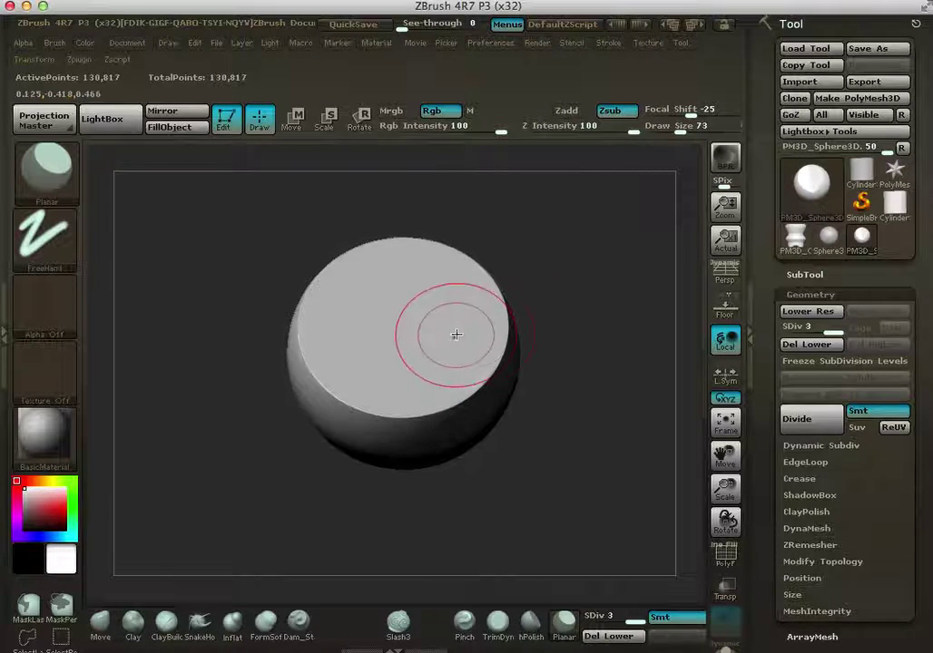
mouse_move(472, 402)
left_mouse_down()
mouse_move(589, 287)
mouse_move(577, 378)
mouse_move(584, 299)
left_mouse_up()
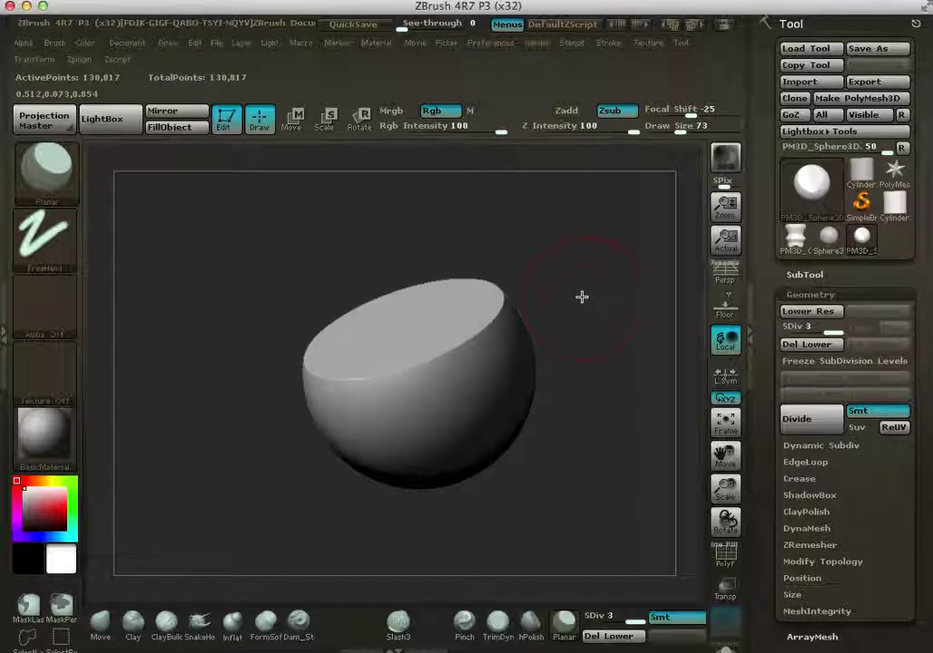
Step: Undo the clipping and planar flattening to bring back the full round sphere
key("ctrl")
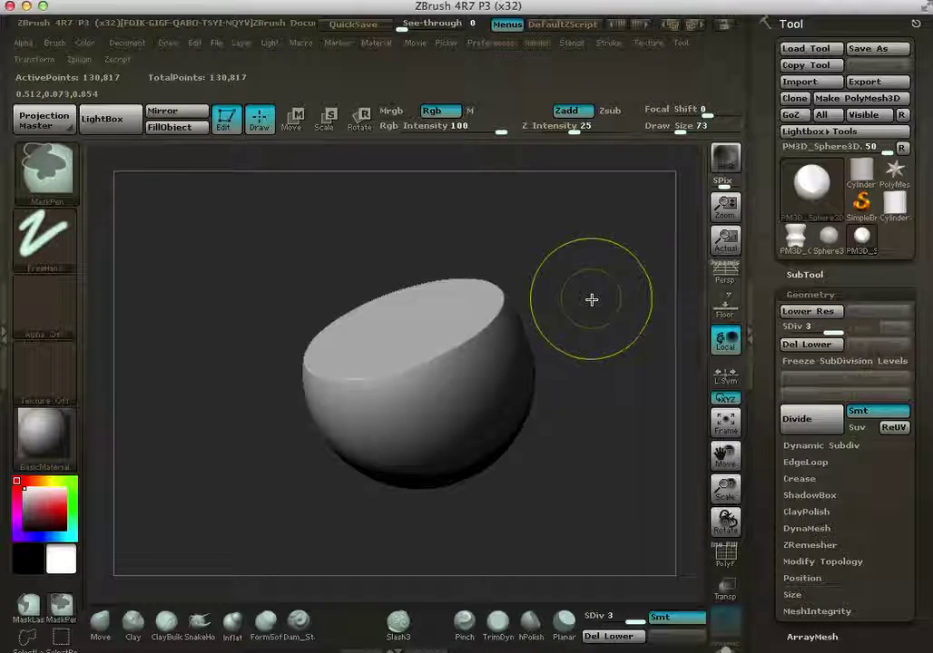
key("alt")
mouse_move(590, 304)
left_mouse_down()
mouse_move(589, 333)
mouse_move(619, 277)
mouse_move(595, 275)
mouse_move(579, 318)
mouse_move(579, 304)
mouse_move(537, 327)
mouse_move(601, 320)
mouse_move(608, 277)
mouse_move(558, 327)
mouse_move(589, 275)
mouse_move(542, 244)
mouse_move(574, 248)
mouse_move(577, 234)
mouse_move(588, 270)
mouse_move(579, 285)
mouse_move(602, 306)
mouse_move(598, 321)
left_mouse_up()
left_click(59, 169)
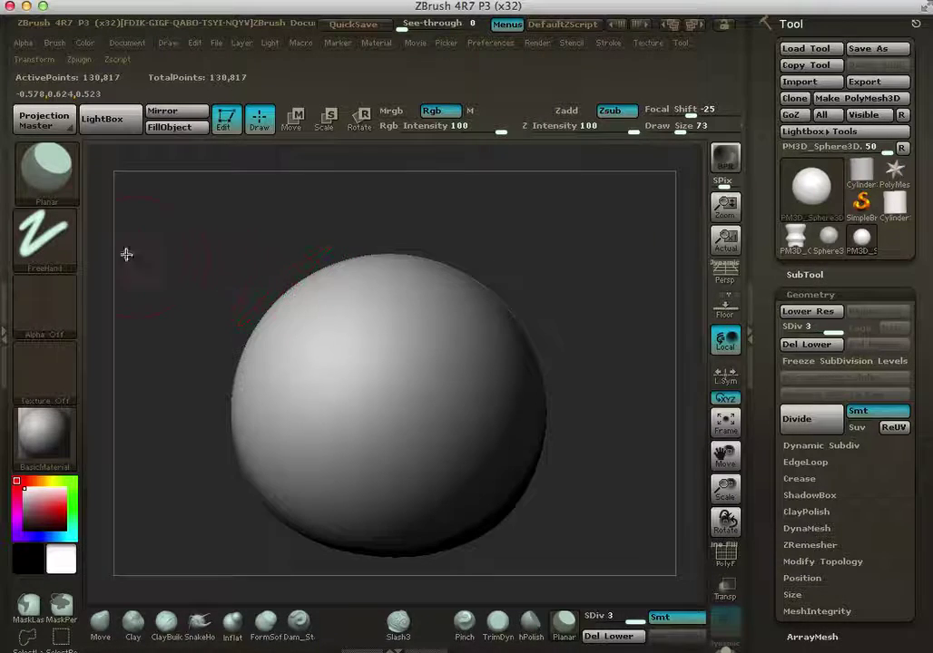
left_click_drag(390, 325, 357, 350)
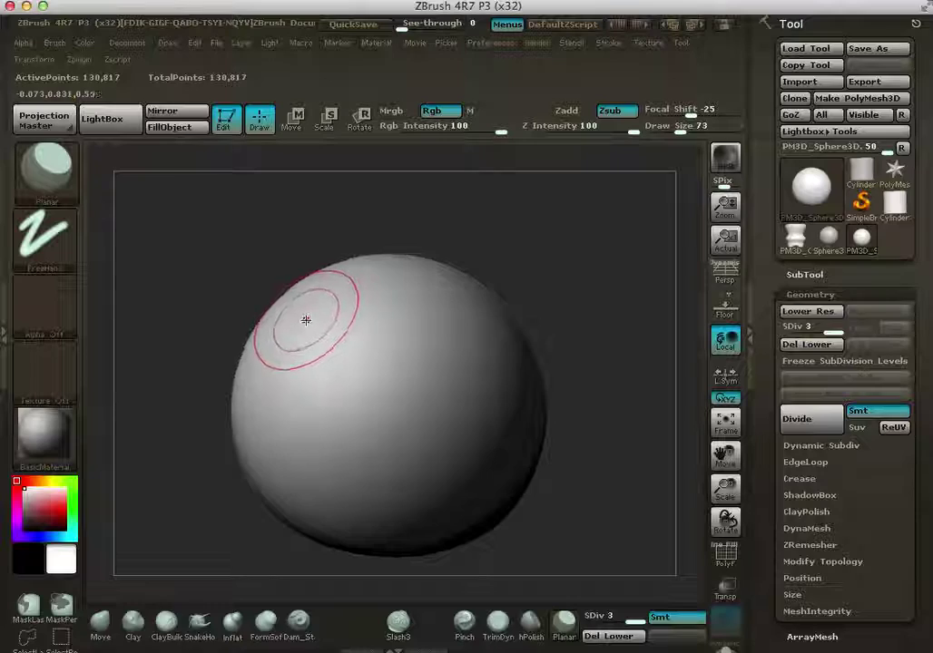
Step: Build up an uneven mound on the sphere's upper front with the Clay brush at draw size 73, and smooth its bumps
left_click_drag(208, 276, 227, 261)
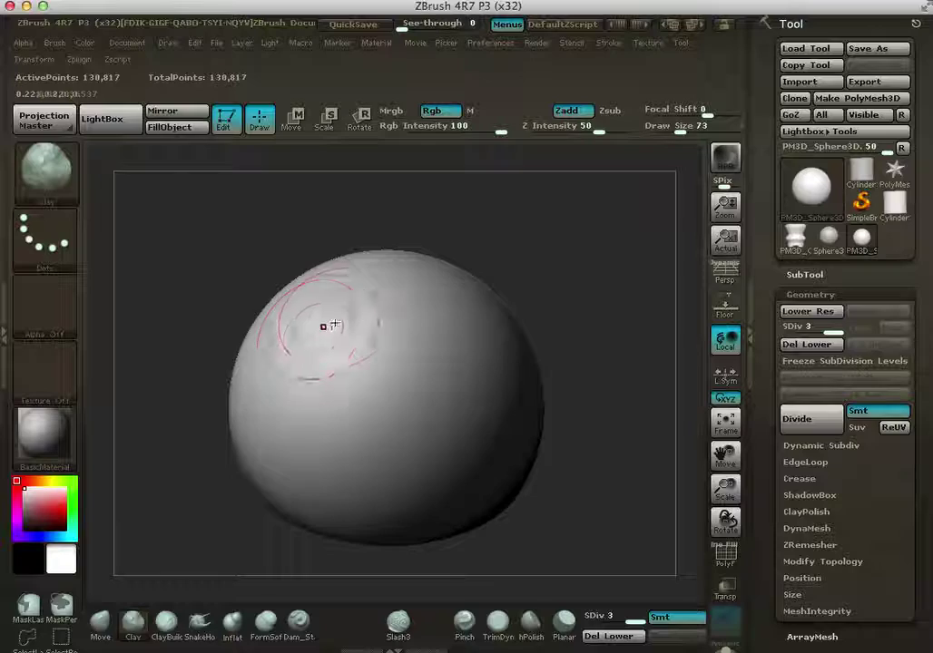
mouse_move(340, 356)
left_mouse_down()
mouse_move(427, 354)
mouse_move(431, 371)
mouse_move(410, 345)
left_mouse_up()
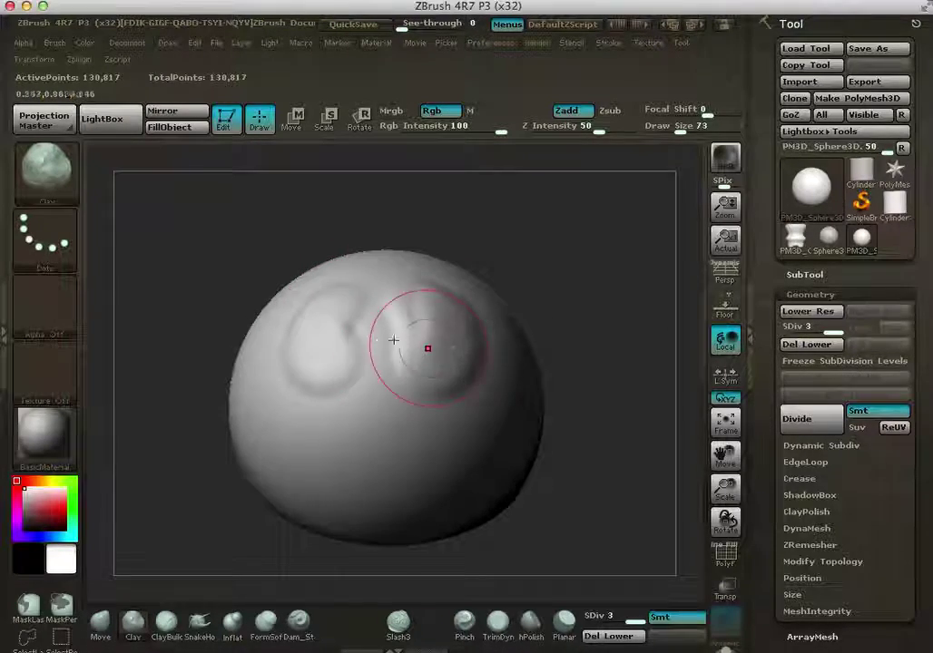
mouse_move(297, 325)
left_mouse_down()
mouse_move(325, 323)
mouse_move(397, 383)
mouse_move(411, 352)
mouse_move(353, 365)
mouse_move(321, 321)
mouse_move(300, 346)
mouse_move(357, 376)
left_mouse_up()
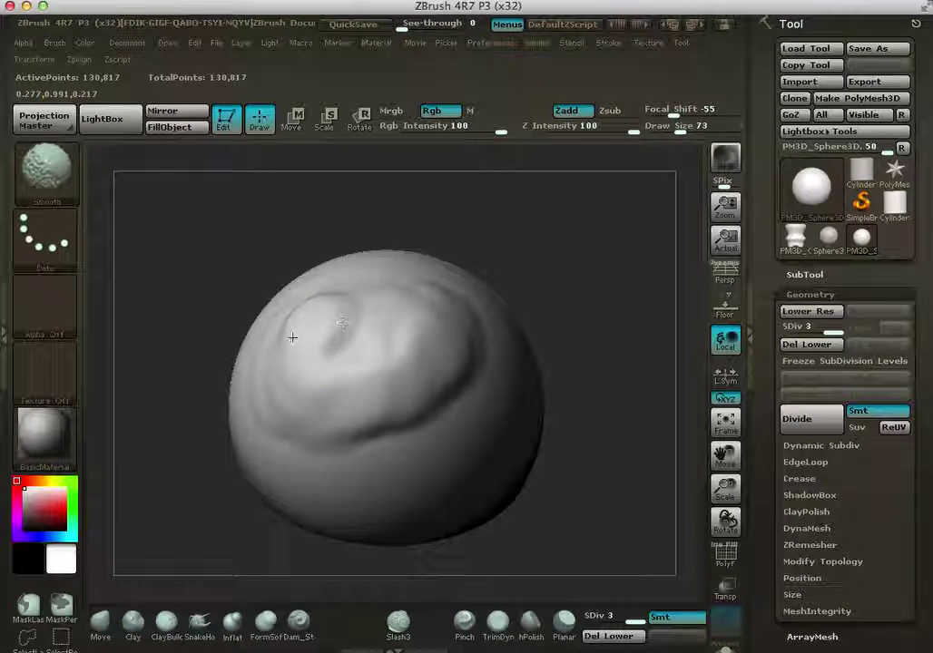
left_click_drag(411, 336, 369, 337, "shift")
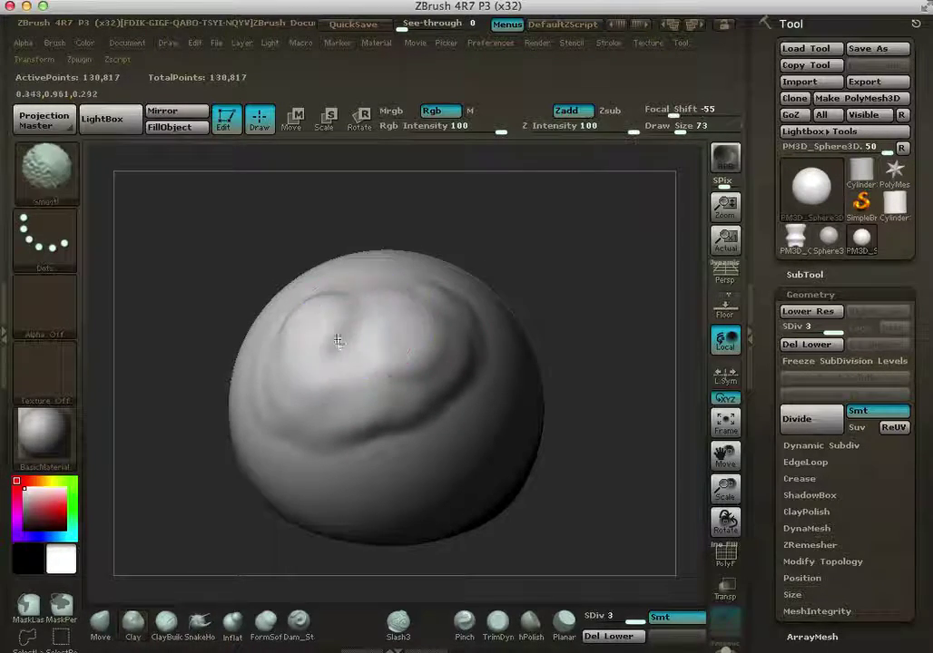
left_click_drag(328, 334, 332, 299, "shift")
Step: Flatten the top of the clay mound into a flat facet using the hPolish brush at draw size 73
left_click(57, 172)
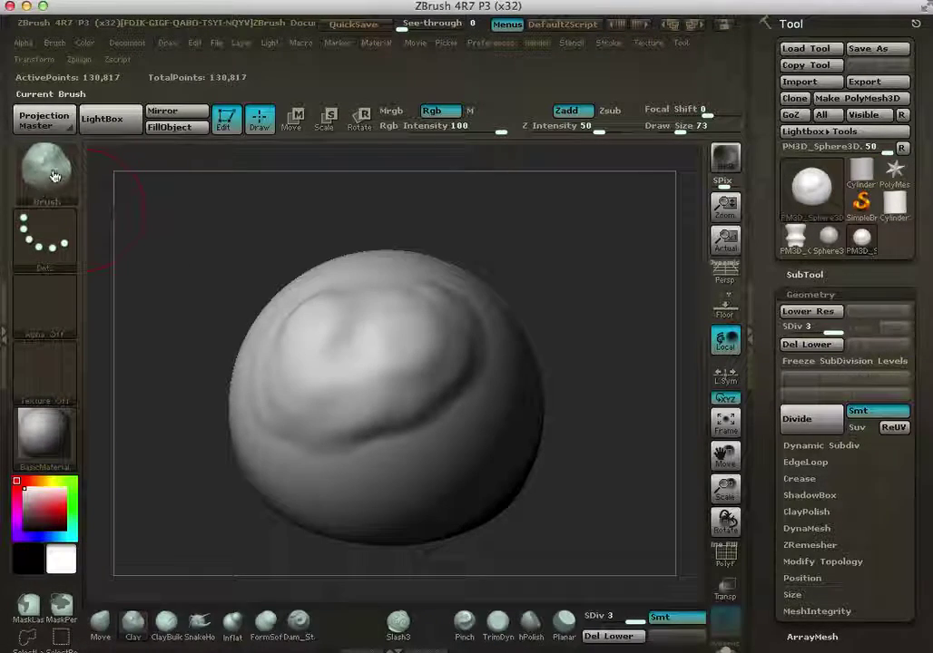
left_click(54, 175)
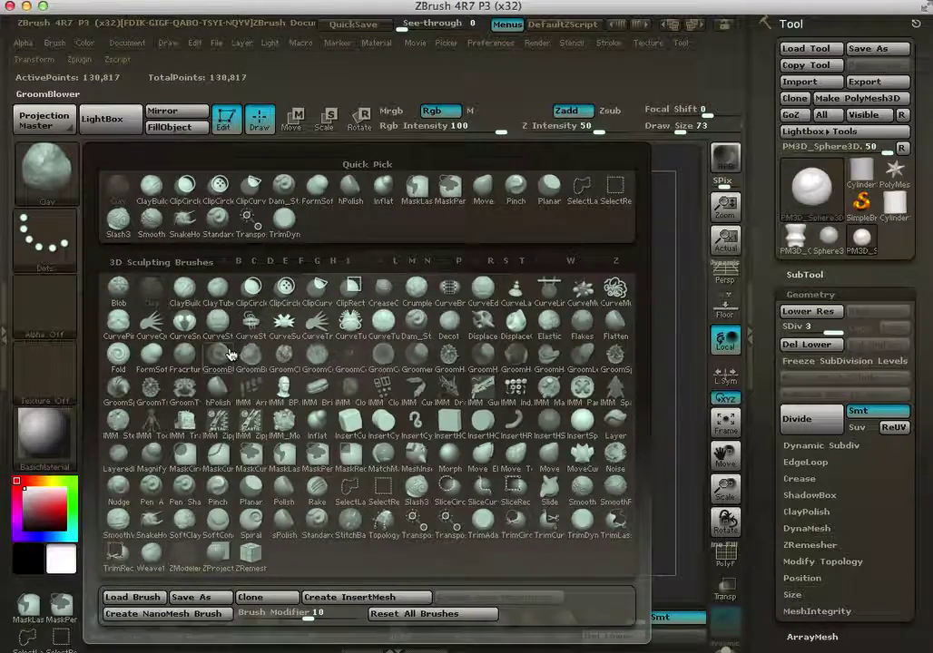
left_click(219, 387)
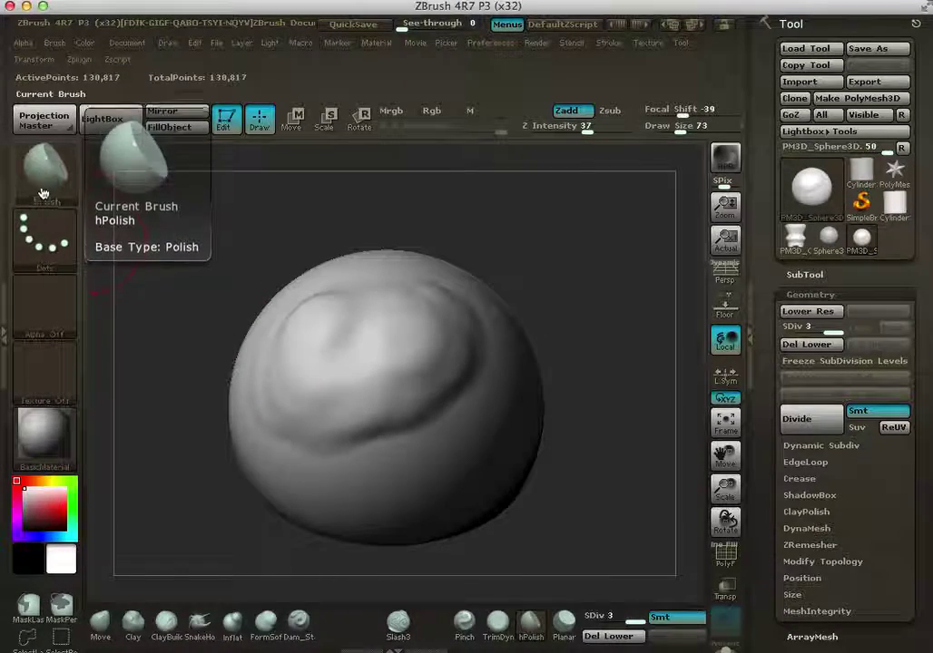
mouse_move(179, 288)
left_mouse_down()
mouse_move(184, 304)
mouse_move(304, 339)
mouse_move(294, 356)
mouse_move(323, 313)
mouse_move(318, 393)
mouse_move(350, 338)
mouse_move(386, 376)
mouse_move(375, 340)
mouse_move(394, 366)
mouse_move(323, 323)
mouse_move(379, 354)
mouse_move(306, 331)
mouse_move(319, 361)
left_mouse_up()
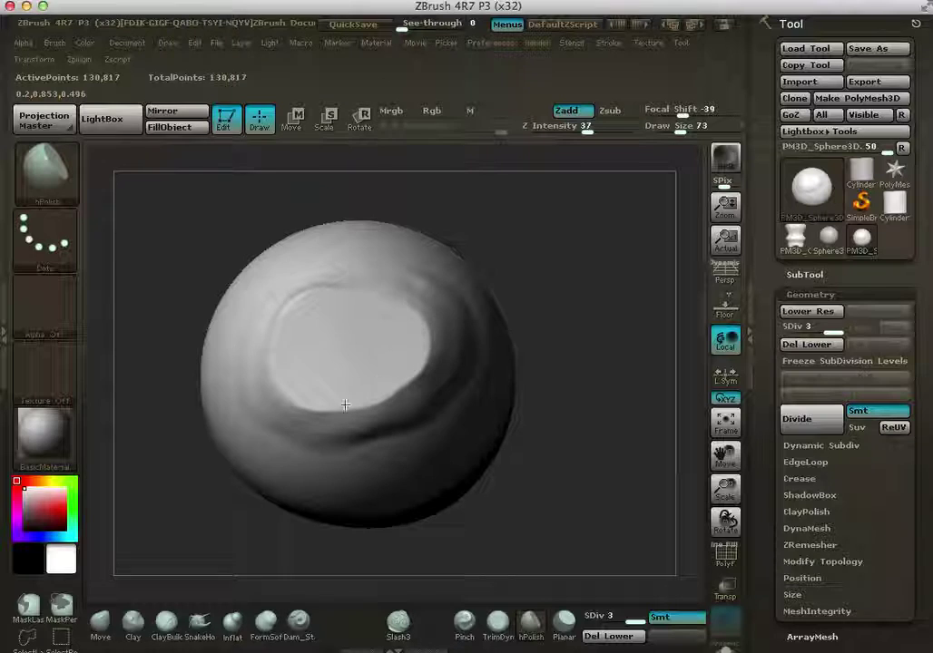
Step: Polish away the raised ridge around the flat facet on all sides with hPolish, blending it into the sphere
left_click_drag(589, 347, 568, 381)
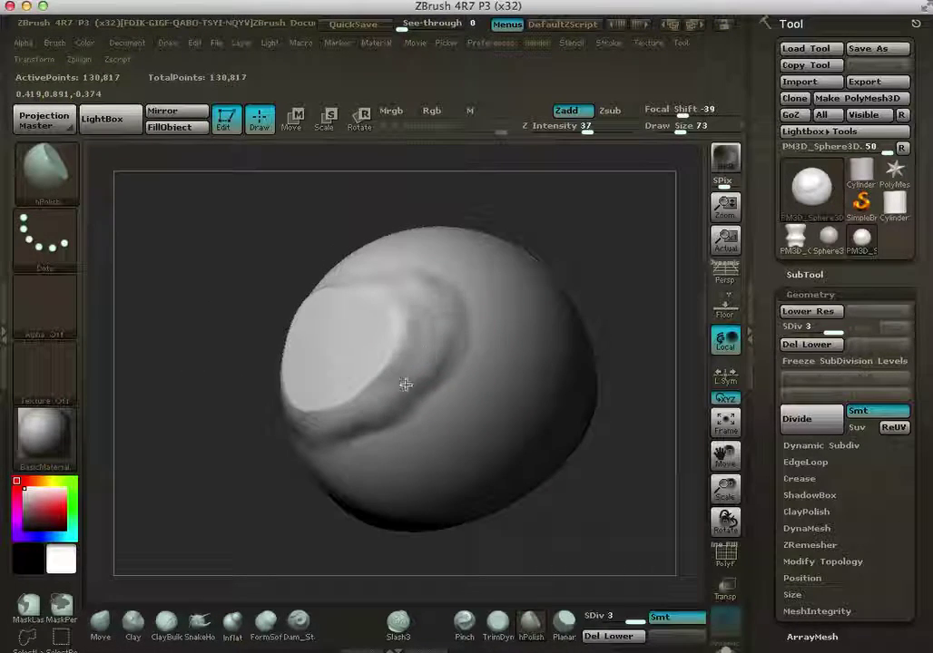
mouse_move(429, 321)
left_mouse_down()
mouse_move(367, 417)
mouse_move(317, 407)
mouse_move(294, 444)
mouse_move(442, 312)
mouse_move(410, 290)
mouse_move(417, 370)
mouse_move(437, 358)
mouse_move(440, 294)
mouse_move(370, 422)
left_mouse_up()
mouse_move(592, 253)
left_mouse_down()
mouse_move(579, 292)
mouse_move(340, 333)
left_mouse_up()
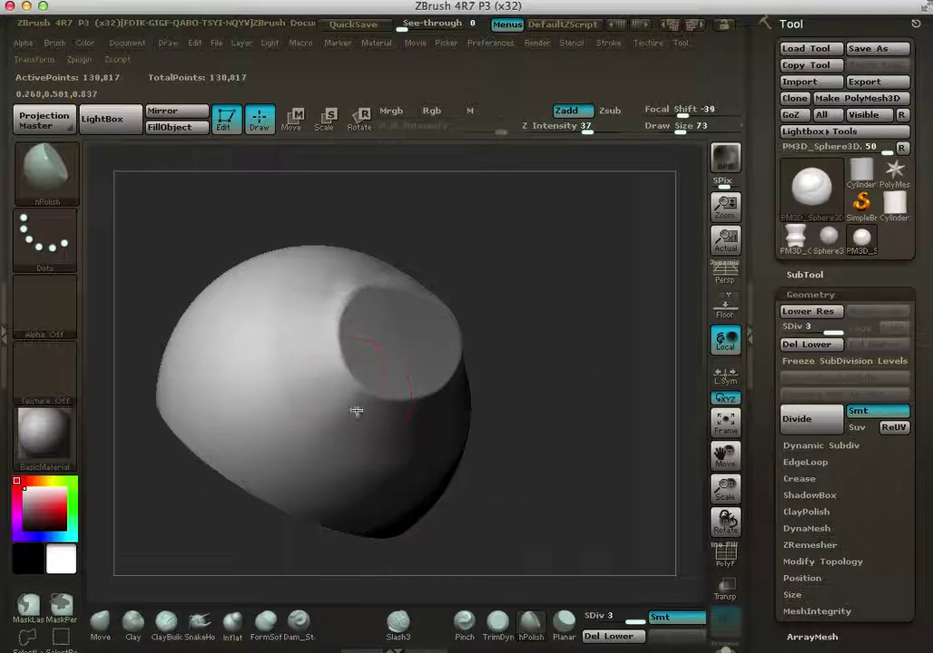
left_click_drag(340, 400, 344, 297)
mouse_move(365, 426)
left_mouse_down()
mouse_move(323, 323)
mouse_move(533, 326)
mouse_move(552, 396)
left_mouse_up()
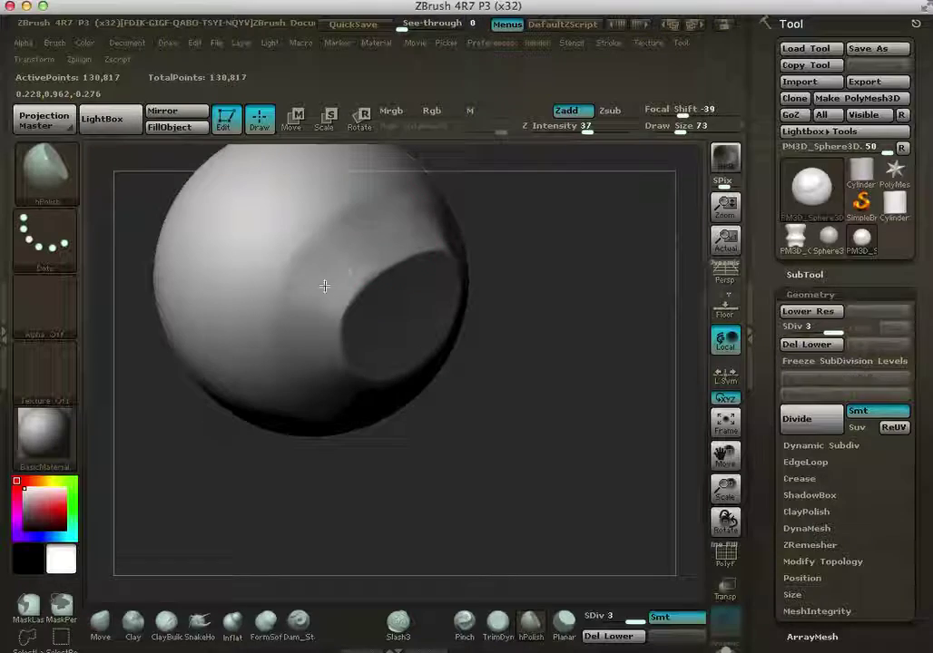
left_click_drag(559, 243, 390, 225)
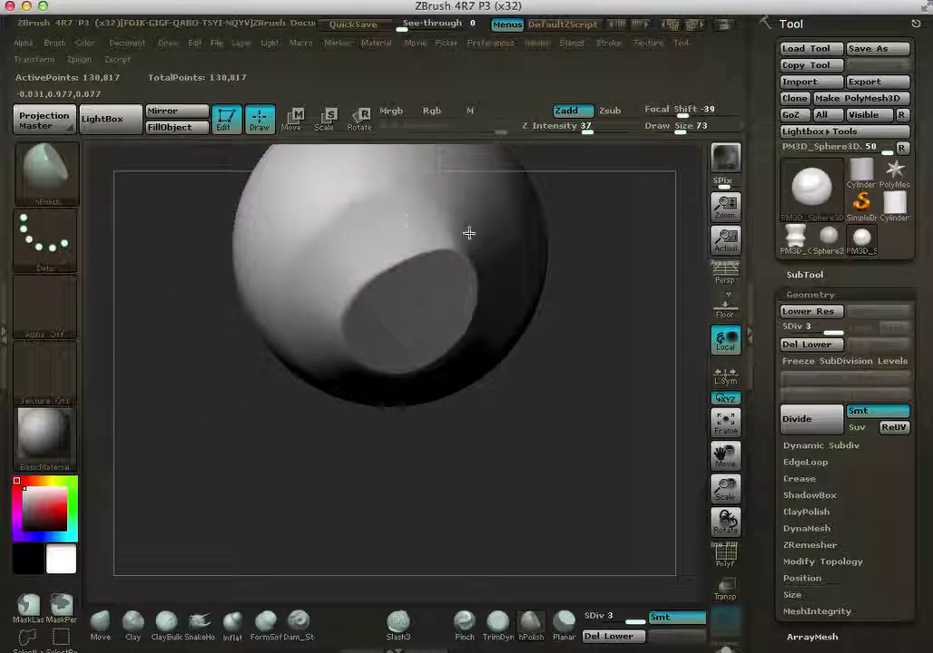
left_click_drag(573, 375, 603, 273)
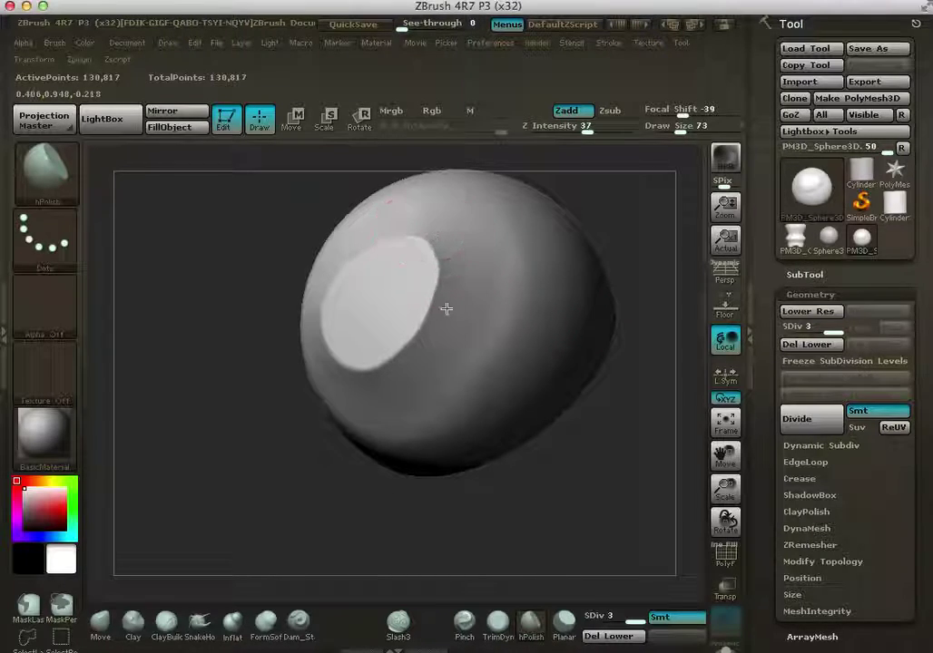
left_click_drag(284, 441, 341, 422)
left_click_drag(364, 207, 345, 286)
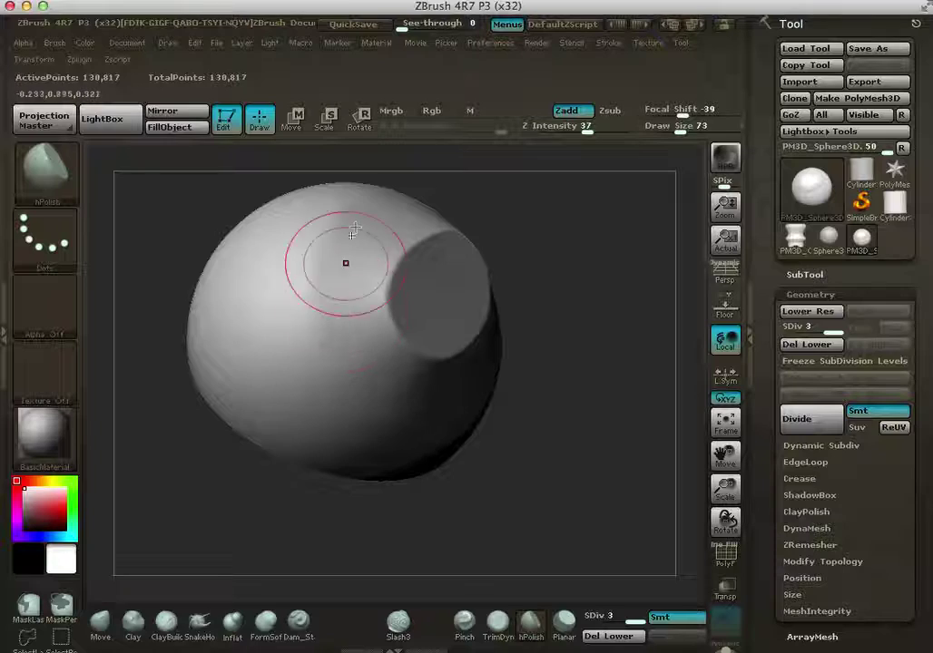
left_click_drag(413, 370, 535, 302)
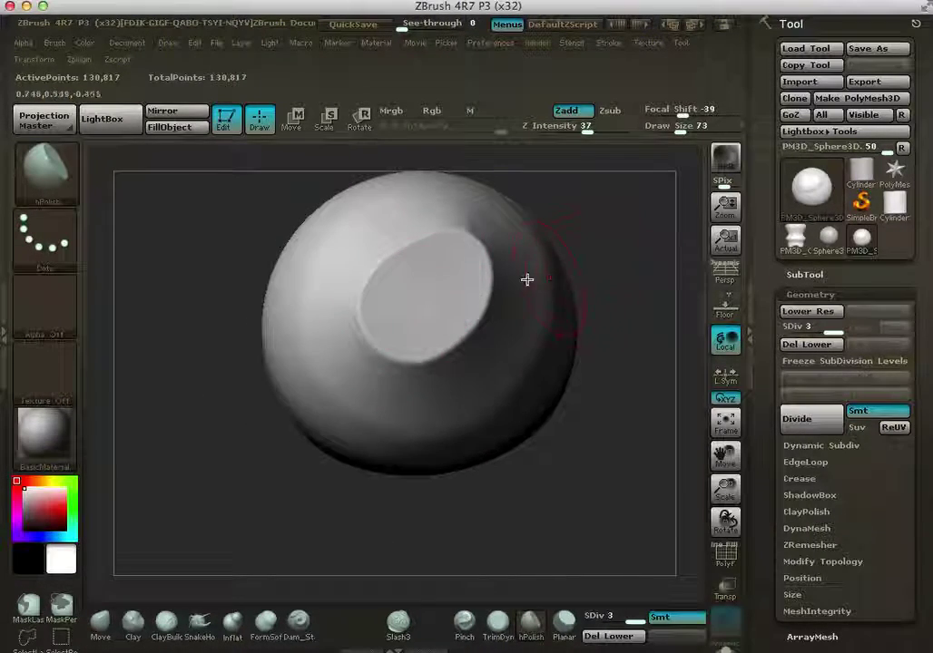
Step: Switch from hPolish to the Planar brush beside the sphere's flat facet
key("b")
key("p")
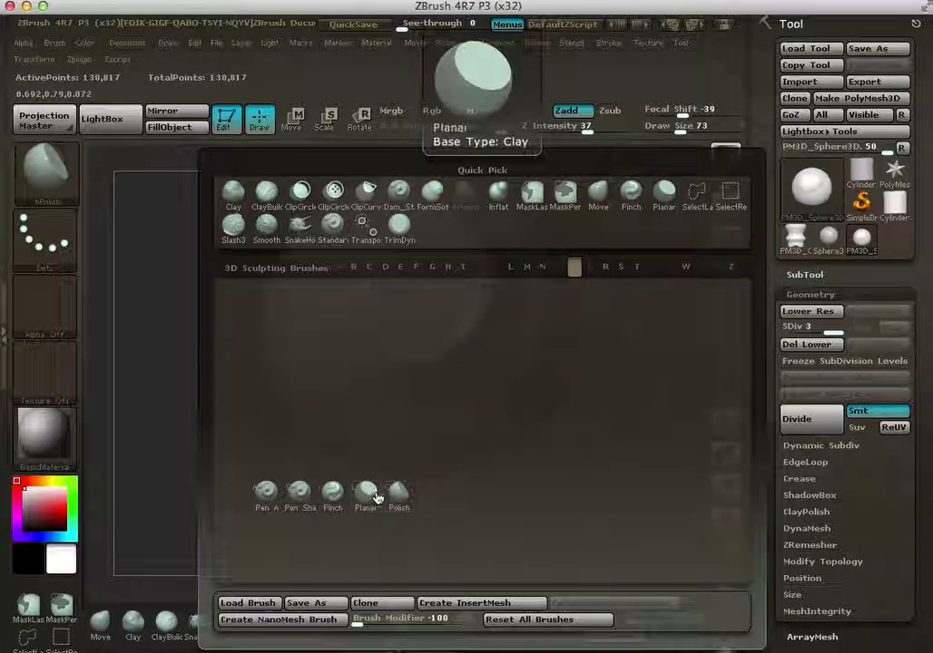
key("l")
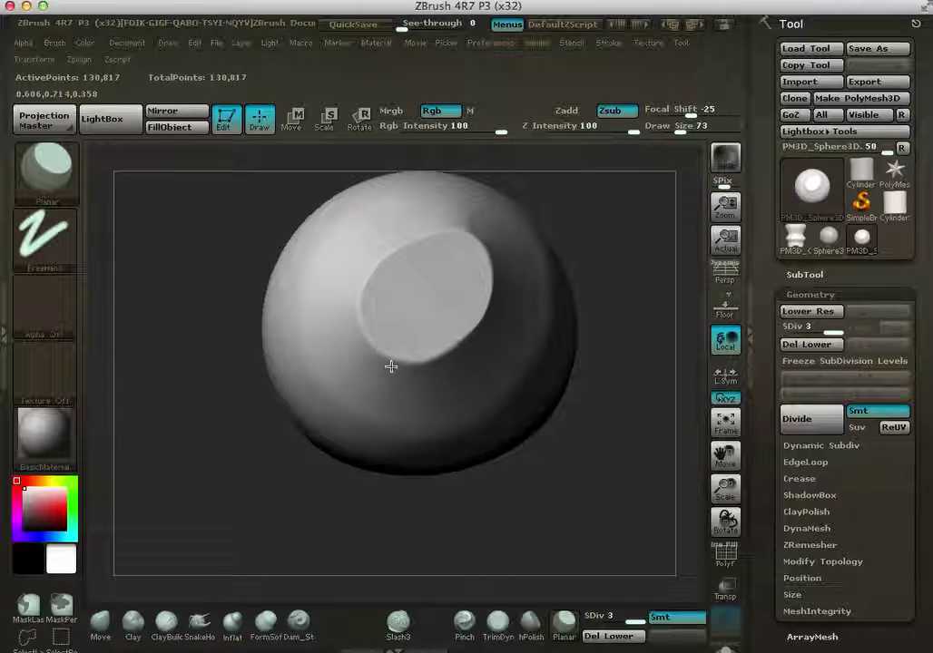
mouse_move(590, 258)
left_mouse_down()
mouse_move(620, 237)
mouse_move(601, 226)
mouse_move(600, 257)
mouse_move(550, 285)
mouse_move(567, 250)
mouse_move(552, 320)
mouse_move(524, 343)
mouse_move(532, 347)
left_mouse_up()
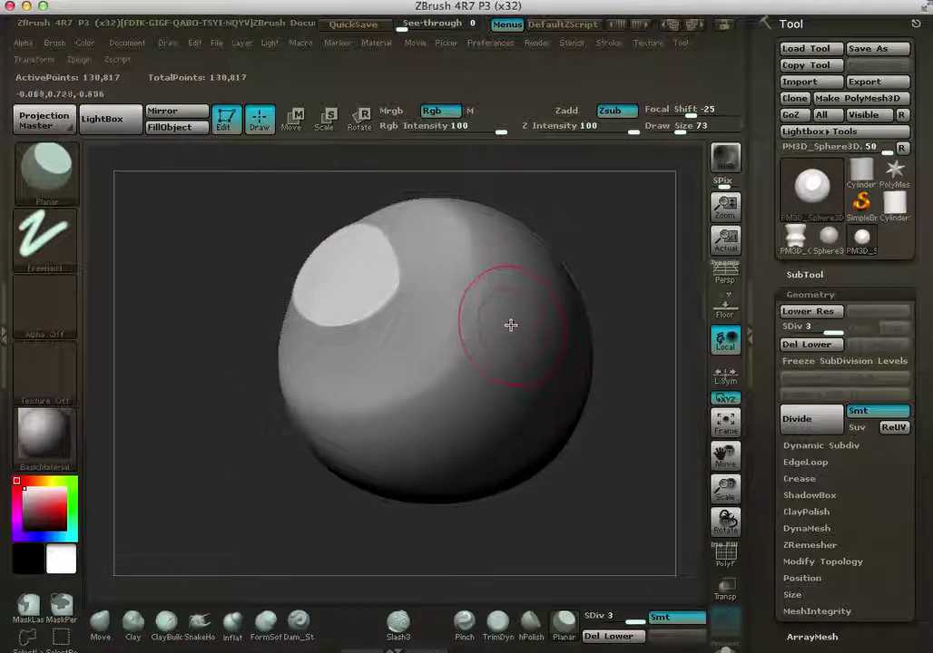
Step: Polish a broad, flatter band around the facet and along its rim using the hPolish brush
key("b")
key("h")
key("p")
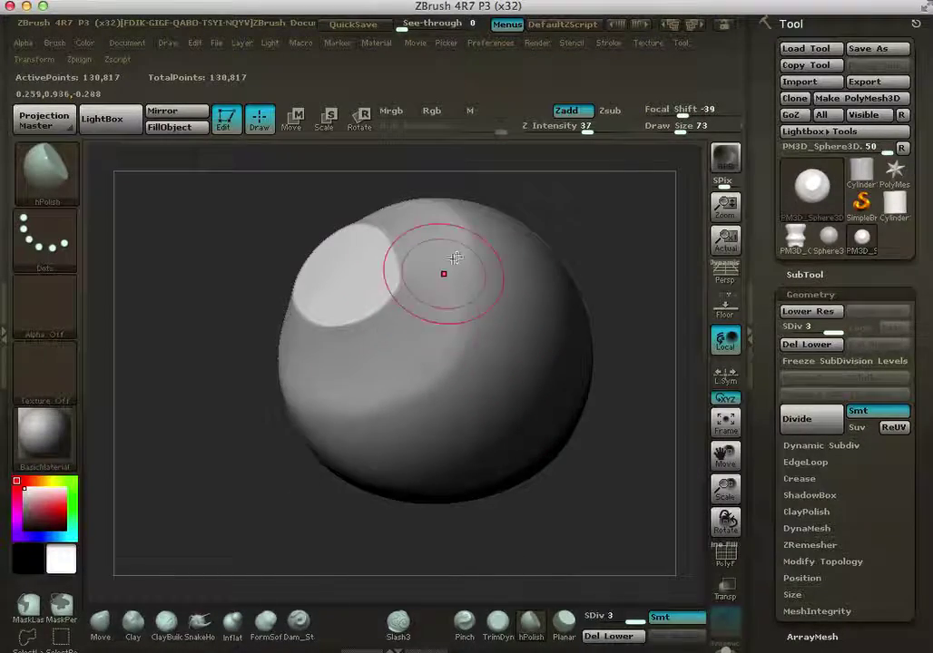
left_click_drag(444, 348, 426, 362)
mouse_move(413, 263)
left_mouse_down()
mouse_move(390, 327)
mouse_move(370, 343)
mouse_move(392, 318)
left_mouse_up()
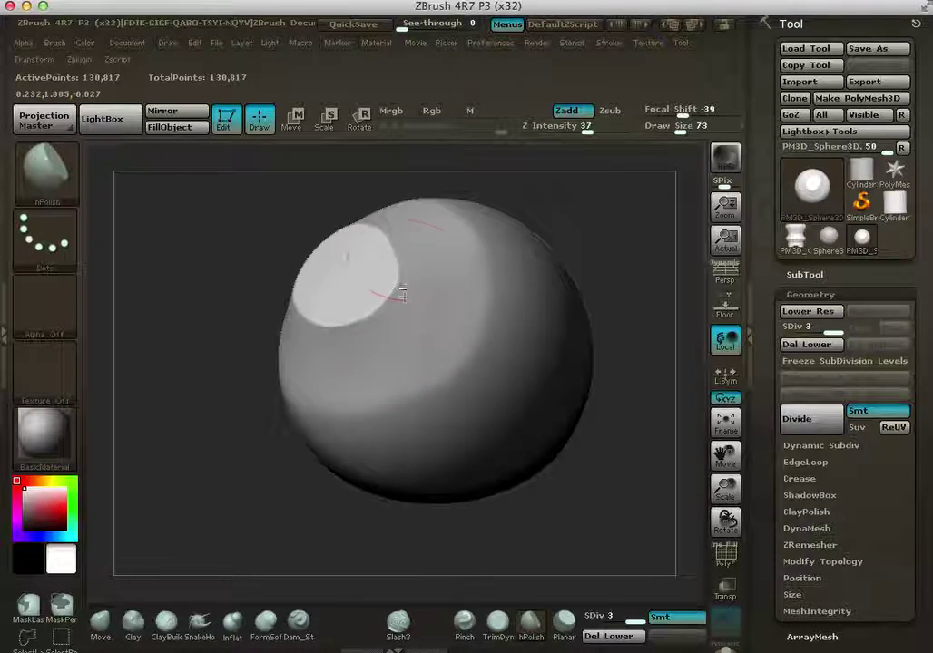
mouse_move(597, 267)
left_mouse_down()
mouse_move(658, 231)
mouse_move(359, 277)
left_mouse_up()
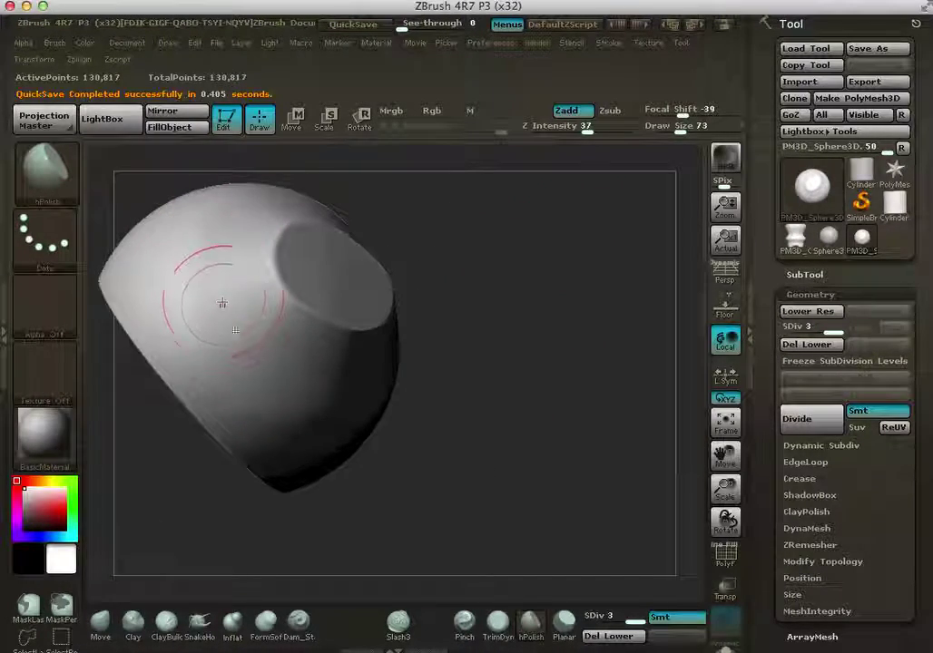
mouse_move(476, 297)
left_mouse_down()
mouse_move(492, 360)
mouse_move(399, 276)
left_mouse_up()
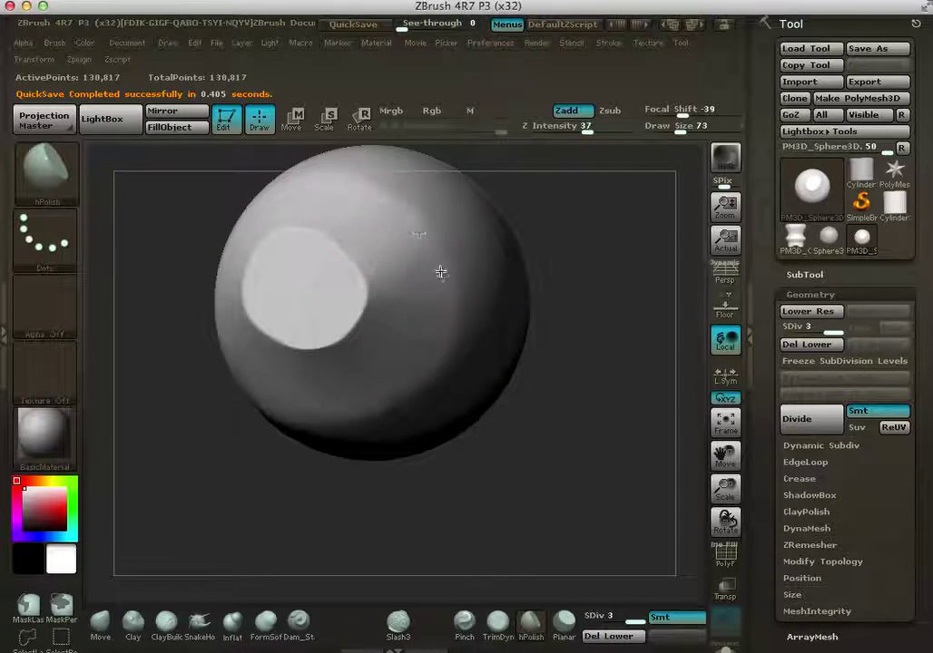
left_click_drag(603, 267, 397, 368)
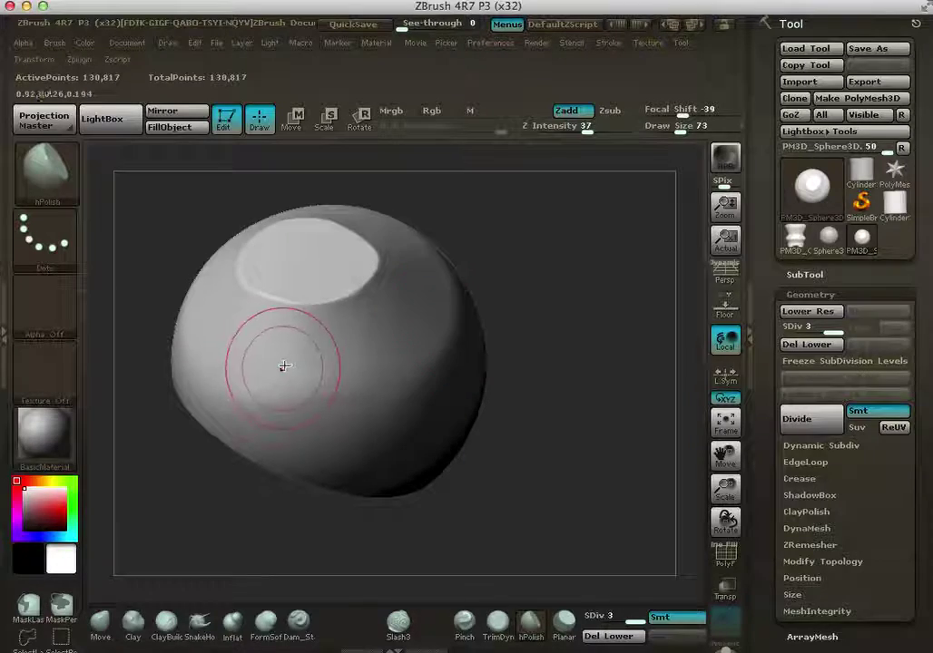
Step: Smooth the polished surfaces surrounding the flat facet to soften their transitions into the sphere
key("shift")
mouse_move(308, 388)
left_mouse_down("shift")
mouse_move(395, 354)
mouse_move(371, 377)
mouse_move(269, 381)
mouse_move(341, 386)
left_mouse_up("shift")
left_click_drag(582, 281, 472, 288)
mouse_move(172, 278)
left_mouse_down("shift")
mouse_move(192, 344)
mouse_move(207, 339)
left_mouse_up("shift")
mouse_move(365, 347)
left_mouse_down()
mouse_move(547, 233)
mouse_move(595, 296)
mouse_move(344, 242)
left_mouse_up()
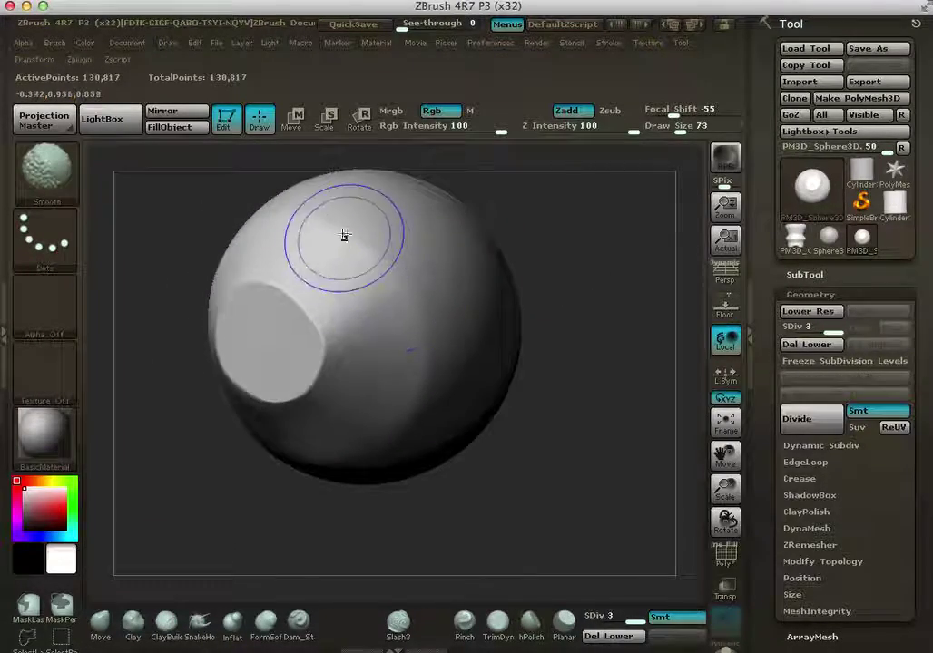
mouse_move(578, 242)
left_mouse_down()
mouse_move(577, 263)
mouse_move(610, 346)
left_mouse_up()
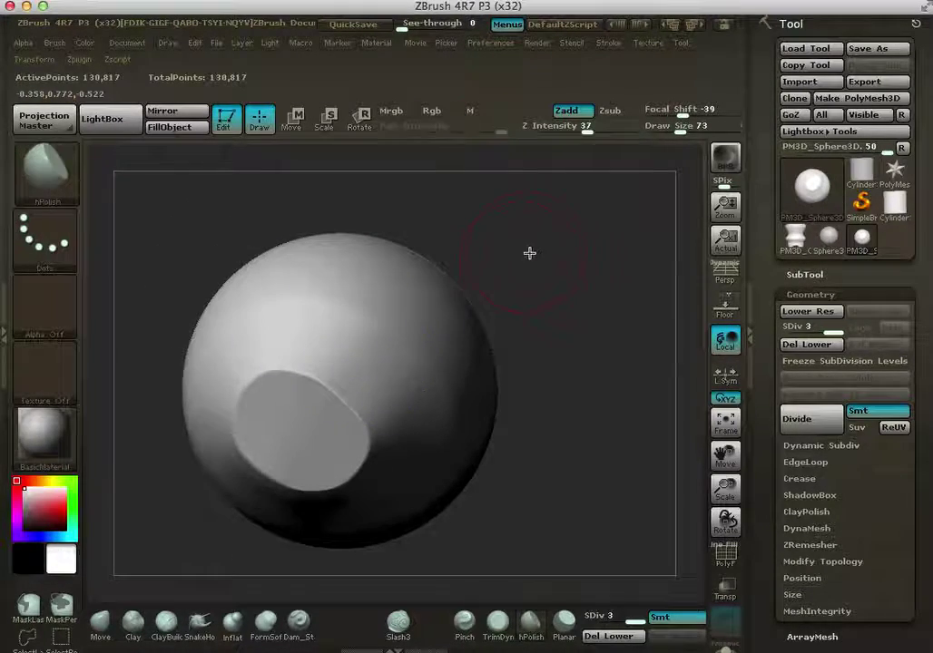
left_click_drag(530, 254, 304, 313)
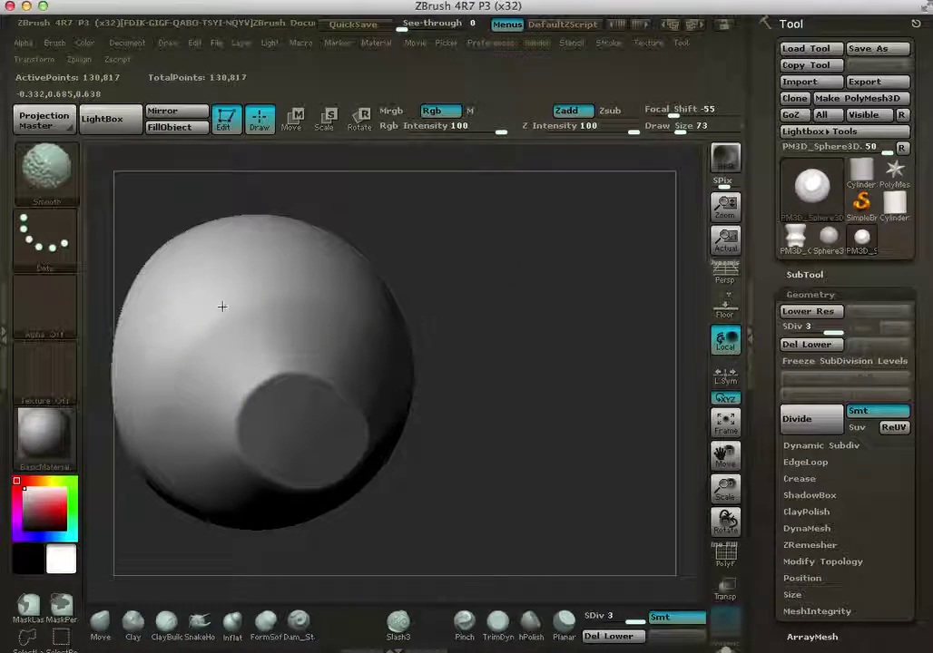
Step: Switch the active tool from the sphere to the carved cylinder PM3D_Cylinder3D_1 and view its flat-cut end
left_click_drag(512, 405, 525, 390)
left_click_drag(524, 377, 587, 363, "alt")
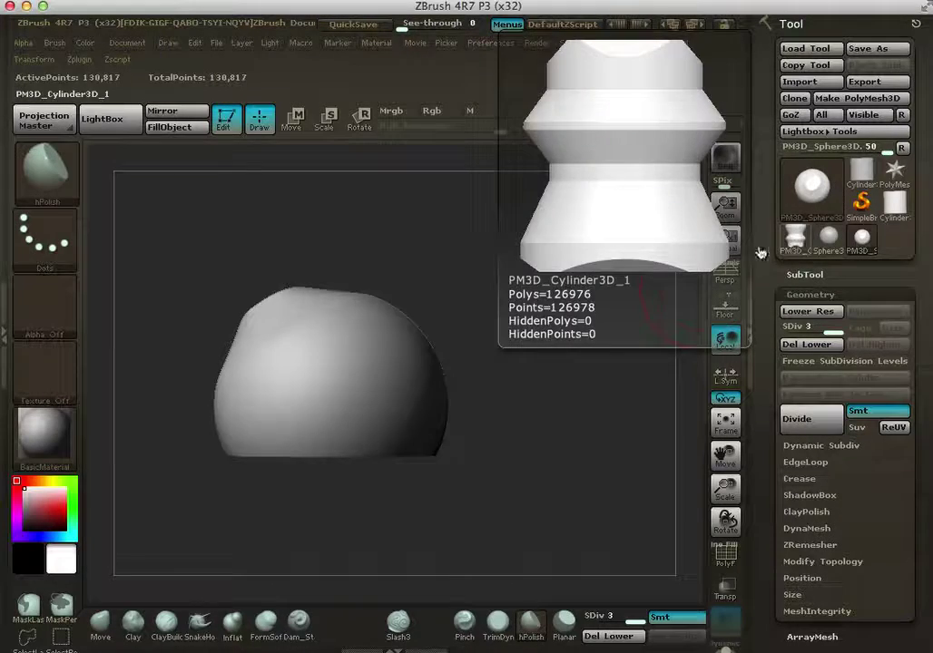
left_click(795, 235)
mouse_move(556, 382)
left_mouse_down()
mouse_move(529, 343)
mouse_move(529, 219)
mouse_move(497, 330)
mouse_move(531, 375)
left_mouse_up()
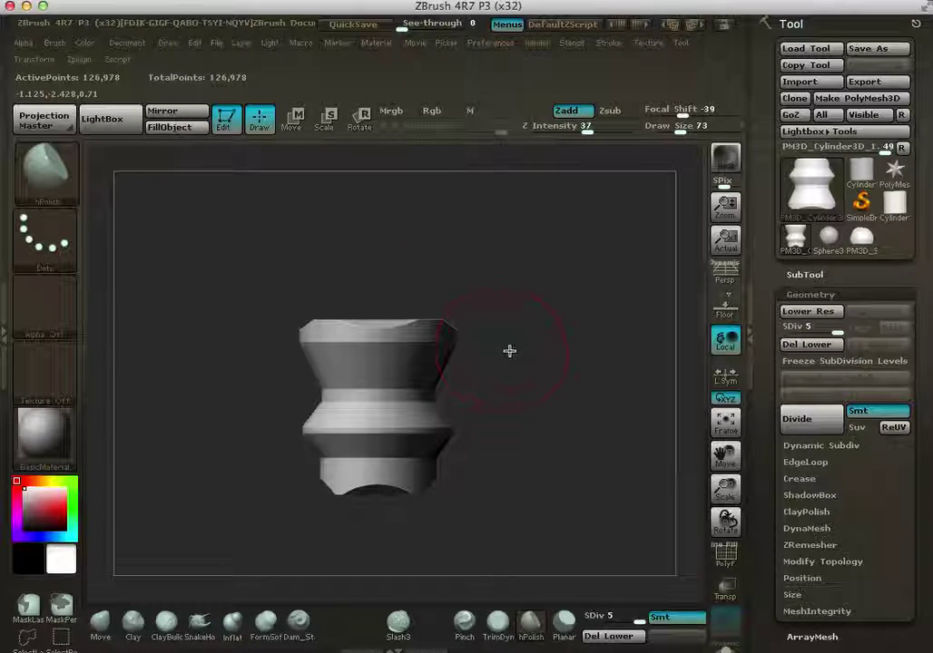
mouse_move(527, 398)
left_mouse_down()
mouse_move(508, 468)
mouse_move(527, 417)
mouse_move(533, 465)
mouse_move(473, 458)
mouse_move(563, 431)
left_mouse_up()
left_click_drag(525, 389, 581, 390)
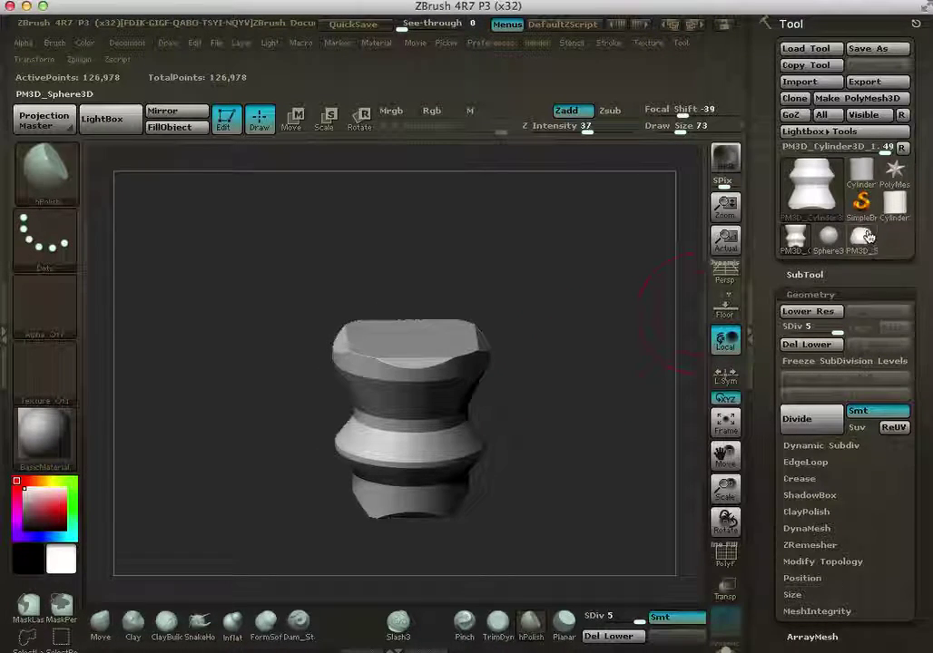
Step: Append a Sphere3D as a new subtool of the carved cylinder and make it the active subtool
left_click(807, 272)
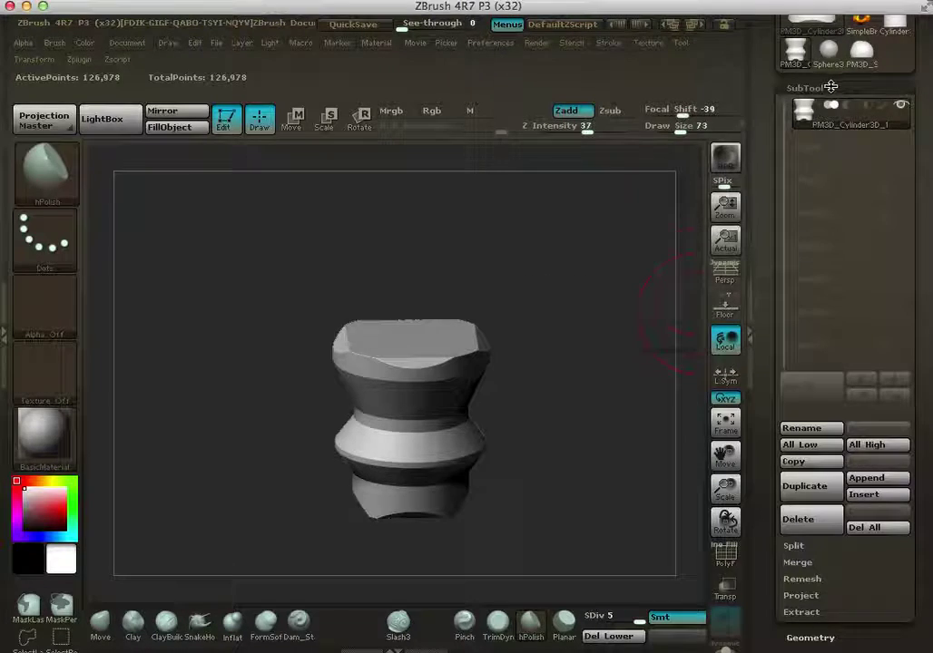
left_click(819, 125)
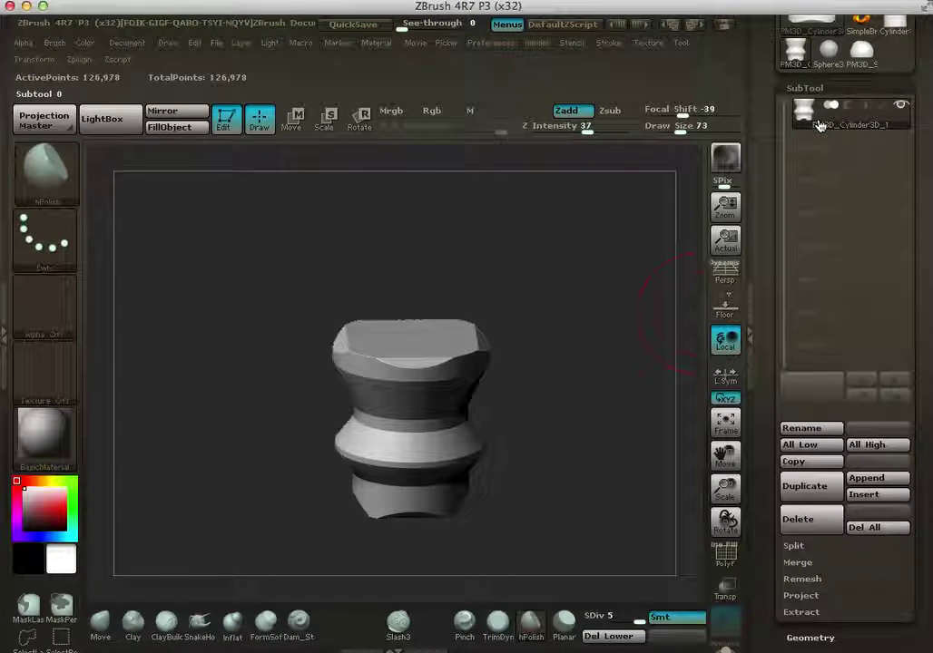
left_click(865, 478)
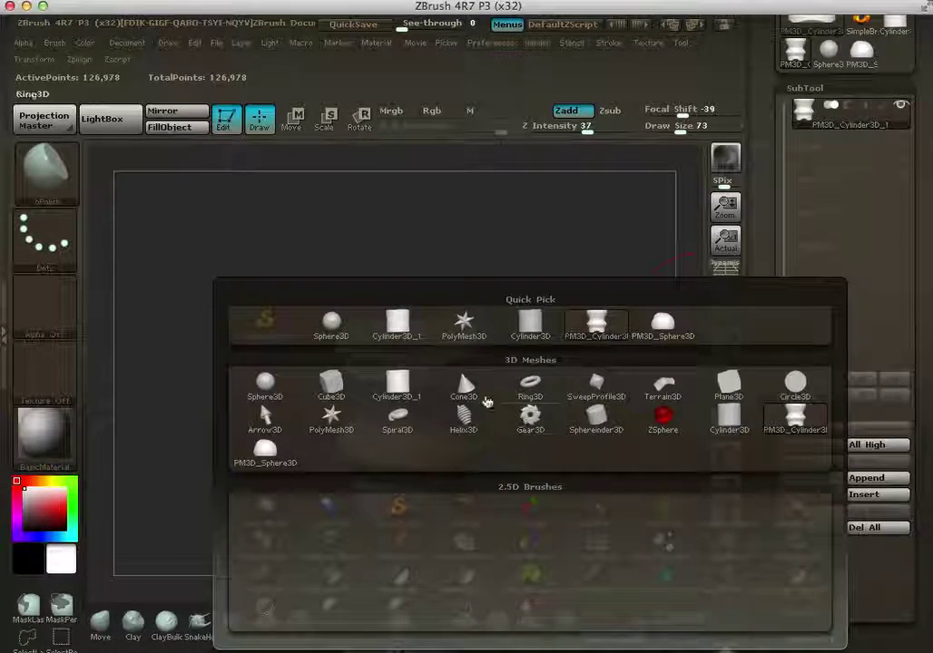
left_click(265, 385)
left_click_drag(552, 360, 545, 263)
left_click(848, 150)
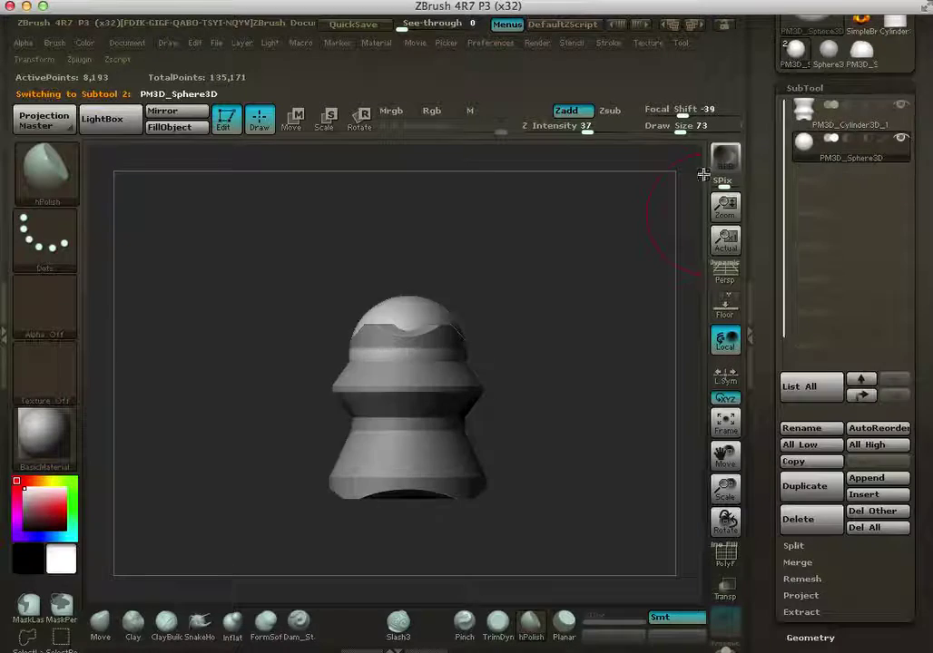
Step: Raise the sphere about 1.4 units with the transpose Move line so it sits like a dome on the cylinder
key("w")
left_click_drag(410, 307, 412, 218)
left_click_drag(412, 263, 413, 226)
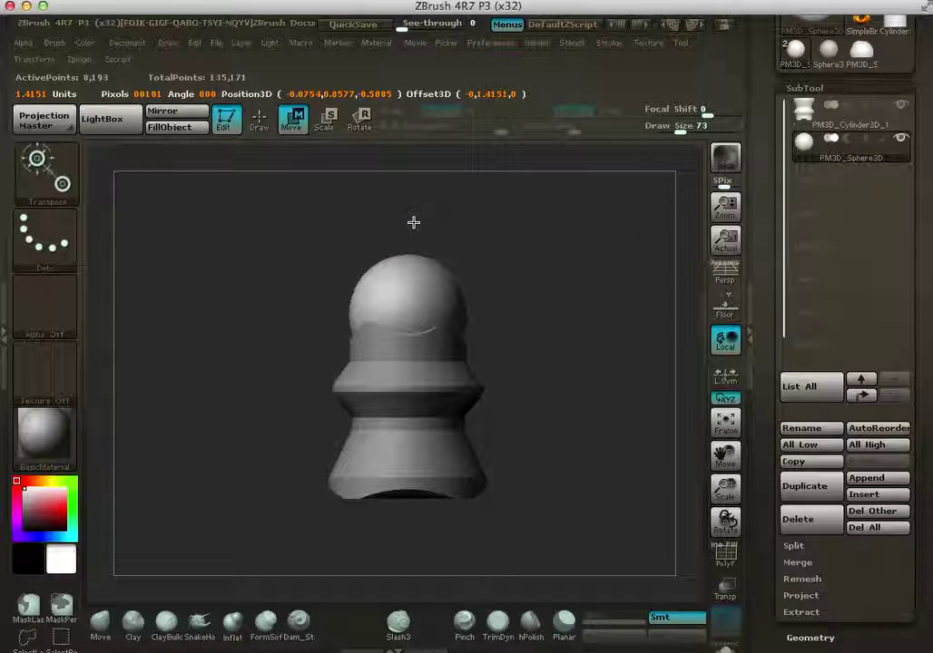
Step: Flatten the top of the sphere into a broad facet using the hPolish brush
mouse_move(556, 314)
left_mouse_down()
mouse_move(658, 341)
mouse_move(586, 362)
mouse_move(575, 436)
mouse_move(546, 383)
left_mouse_up()
left_click(260, 126)
mouse_move(523, 264)
left_mouse_down()
mouse_move(471, 281)
mouse_move(383, 358)
mouse_move(458, 341)
mouse_move(375, 345)
left_mouse_up()
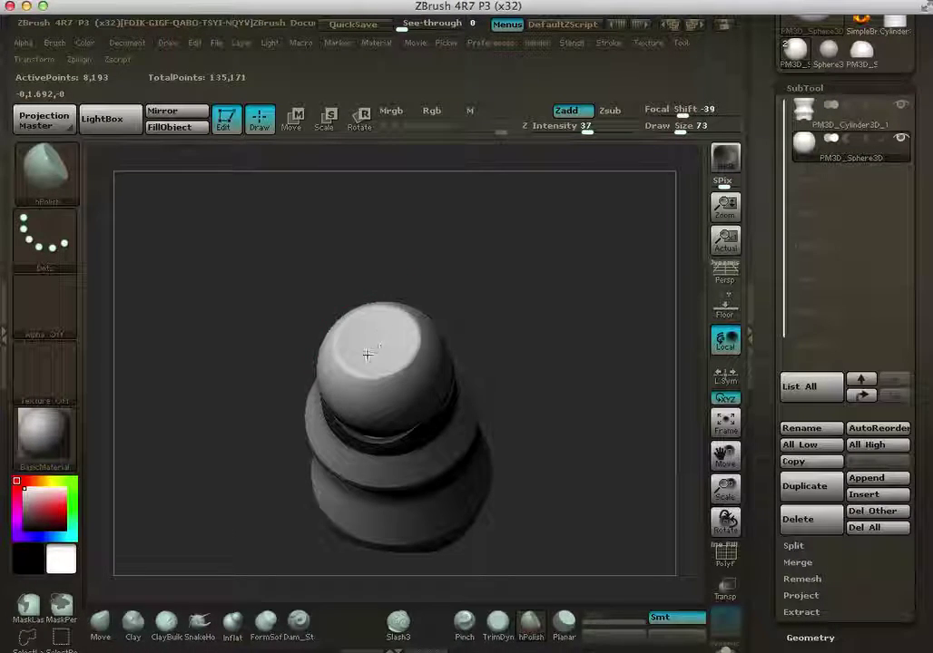
left_click_drag(435, 282, 524, 278)
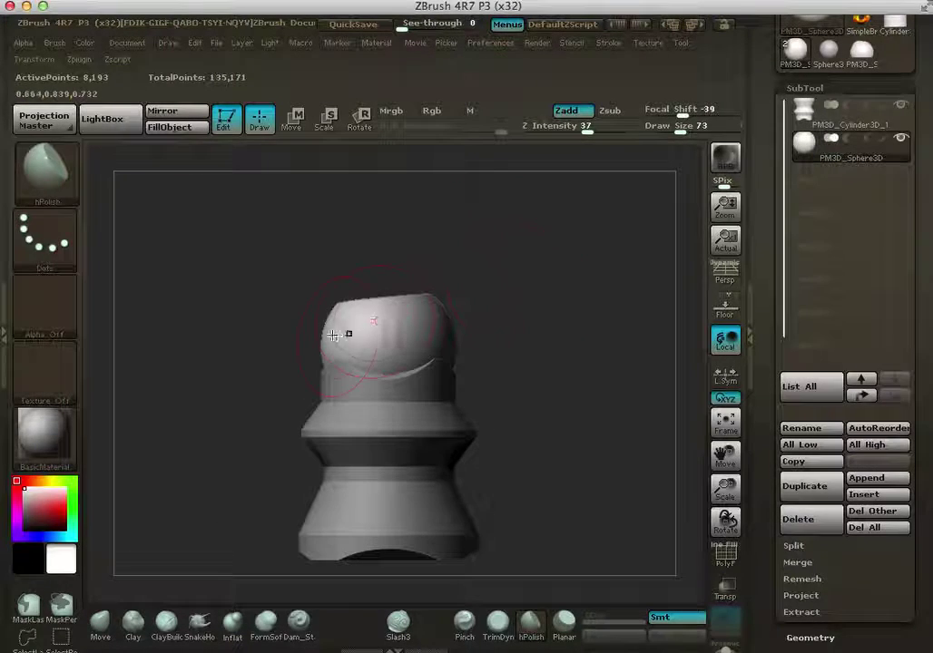
Step: Cut a step into both sides of the sphere's top with ClipCurve, leaving a squared knob in the middle
left_click_drag(256, 318, 363, 320, "ctrl+shift")
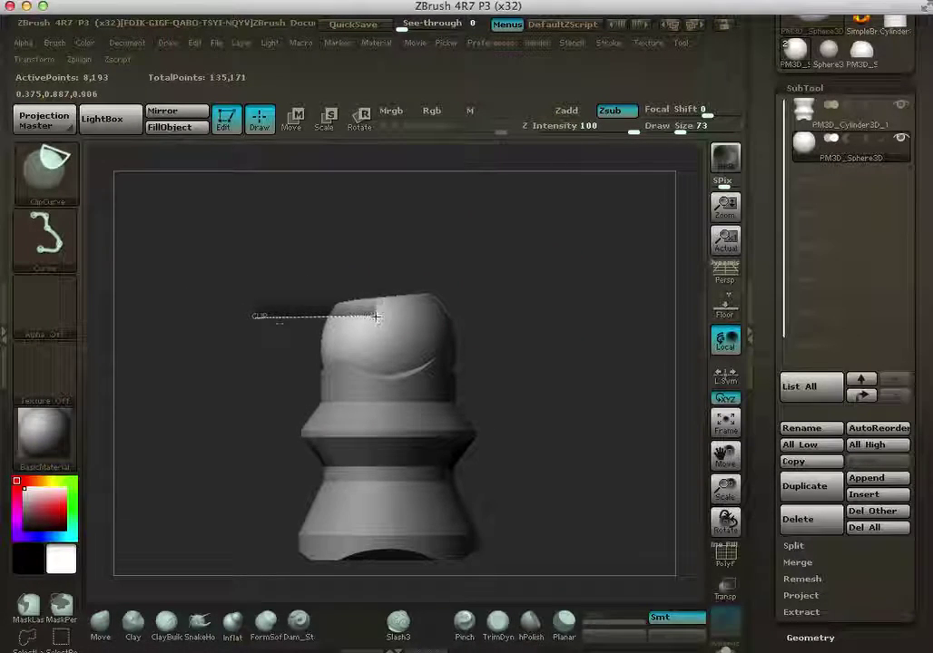
left_click_drag(374, 242, 365, 216, "ctrl+shift")
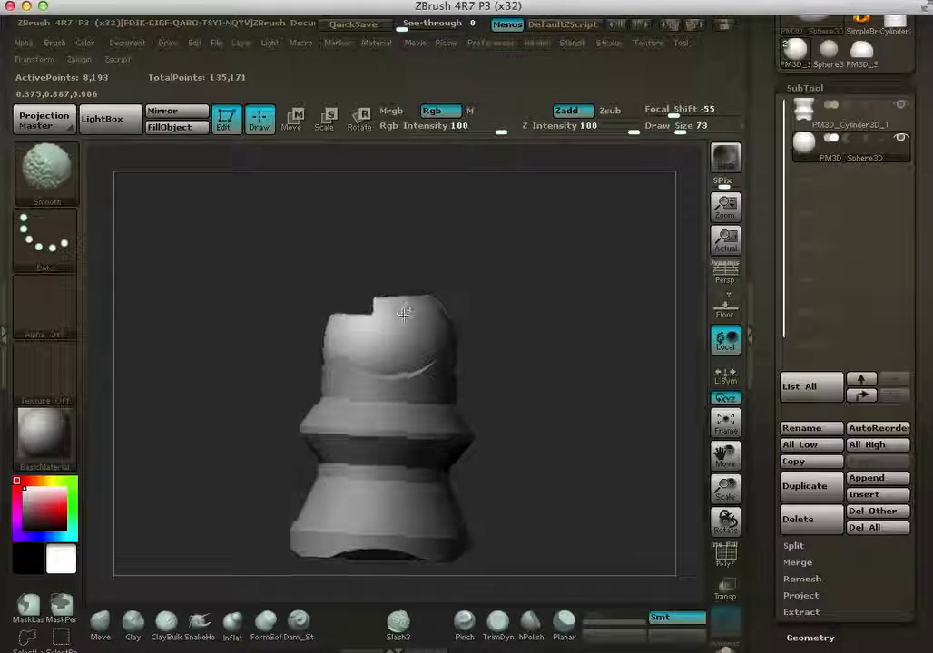
mouse_move(410, 230)
left_mouse_down("ctrl+shift")
mouse_move(408, 318)
mouse_move(518, 320)
mouse_move(571, 310)
left_mouse_up("ctrl+shift")
mouse_move(273, 290)
left_mouse_down("ctrl+shift")
mouse_move(370, 302)
mouse_move(531, 298)
left_mouse_up("ctrl+shift")
left_click_drag(263, 325, 369, 324, "ctrl+shift")
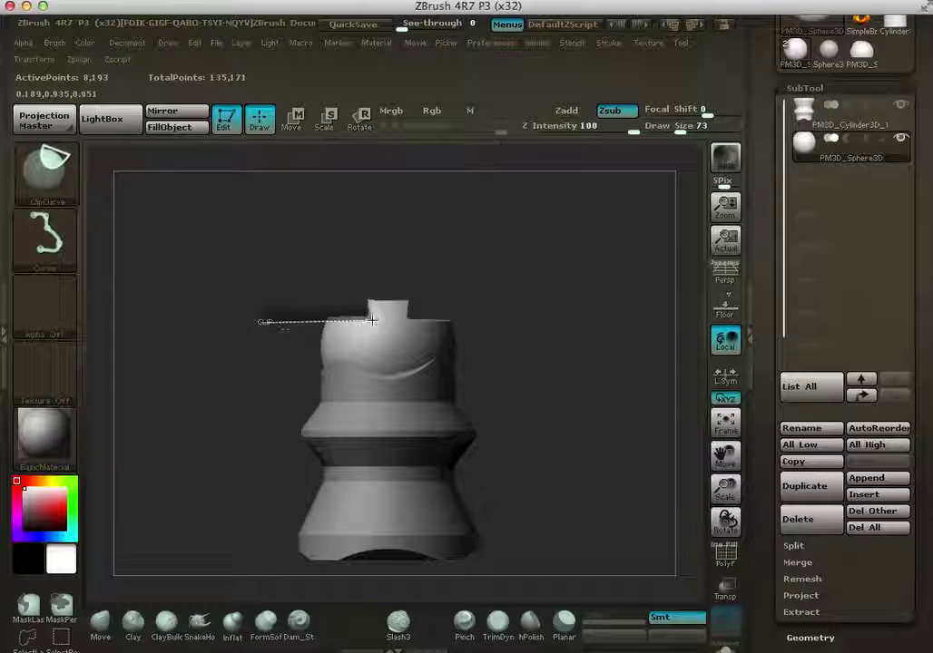
left_click_drag(371, 269, 371, 266, "ctrl+shift")
Step: Bevel the upper corner of the central knob with an angled ClipCurve cut
mouse_move(546, 293)
left_mouse_down()
mouse_move(527, 344)
mouse_move(538, 328)
left_mouse_up()
mouse_move(387, 281)
left_mouse_down("alt+shift")
mouse_move(436, 314)
mouse_move(409, 269)
mouse_move(433, 290)
mouse_move(423, 294)
left_mouse_up("alt+shift")
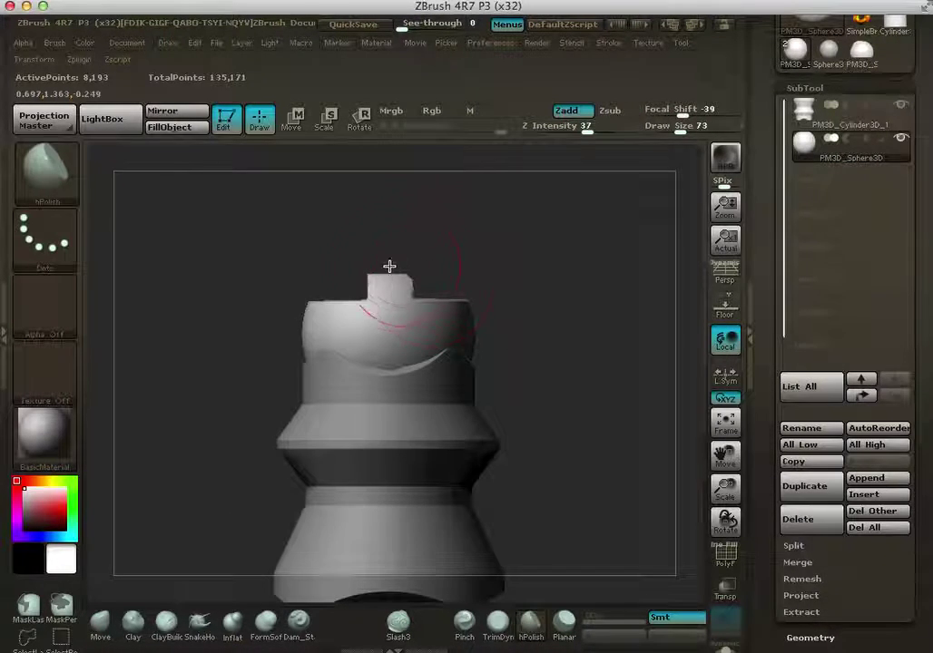
left_click_drag(357, 287, 394, 254, "ctrl+shift")
mouse_move(459, 254)
left_mouse_down()
mouse_move(572, 317)
mouse_move(577, 330)
mouse_move(558, 268)
mouse_move(562, 312)
mouse_move(581, 334)
mouse_move(490, 351)
mouse_move(544, 388)
mouse_move(572, 338)
left_mouse_up()
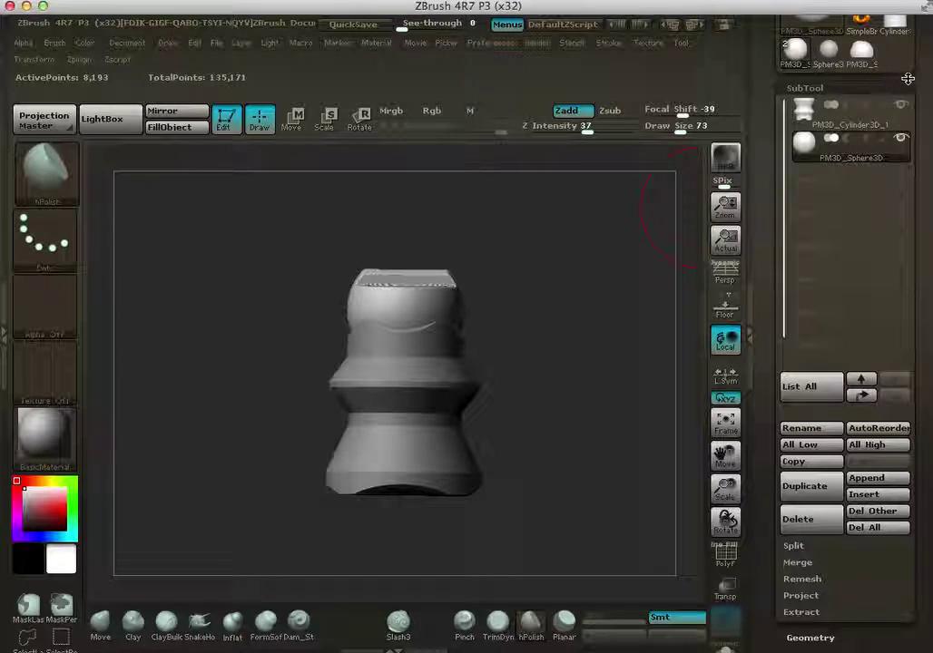
Step: Append a Cube3D as a third subtool and make it the active subtool
left_click_drag(906, 79, 916, 124)
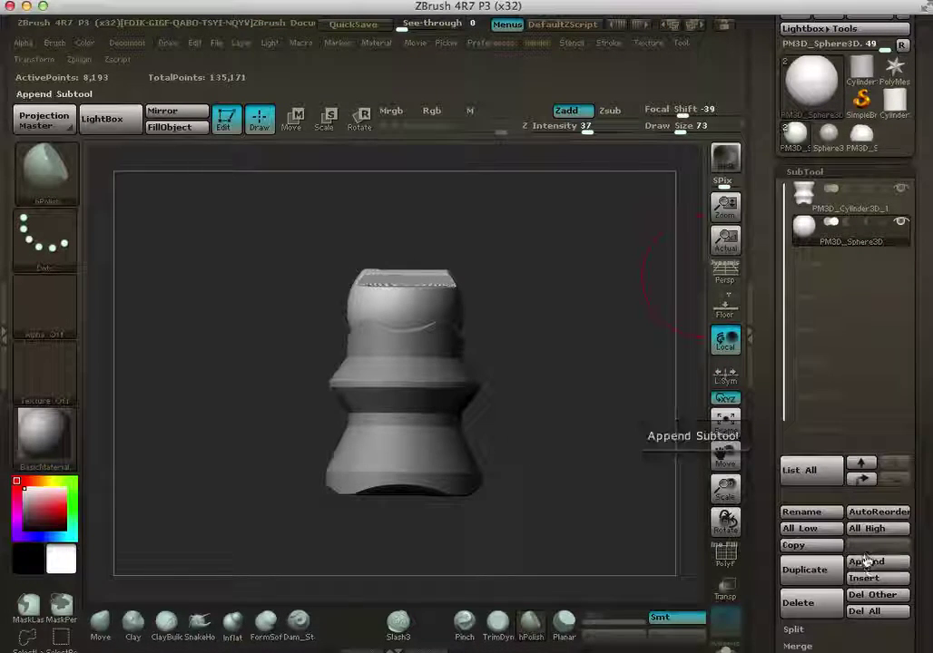
left_click(860, 564)
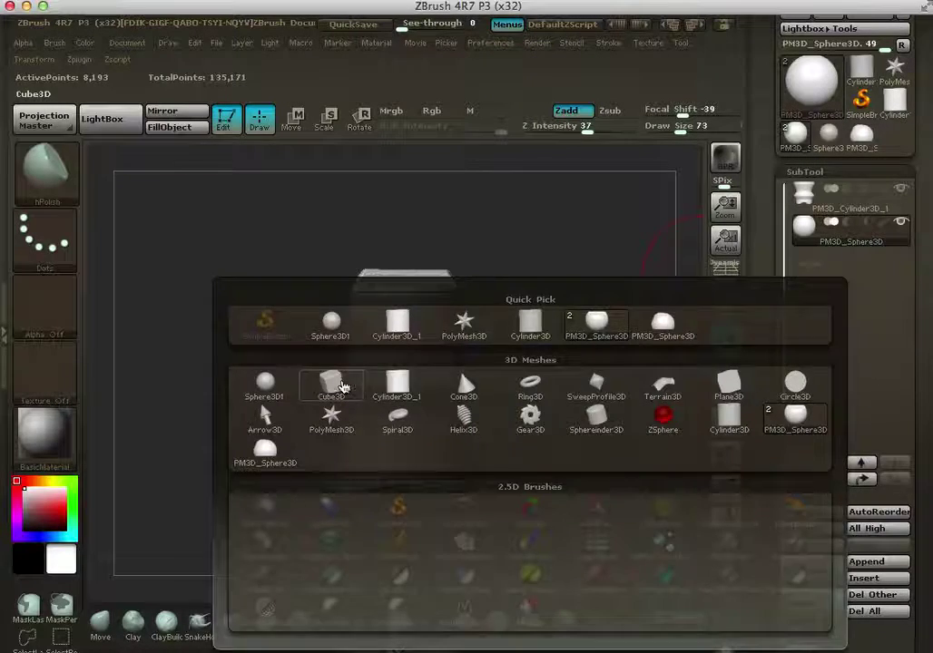
left_click(338, 386)
left_click(828, 272)
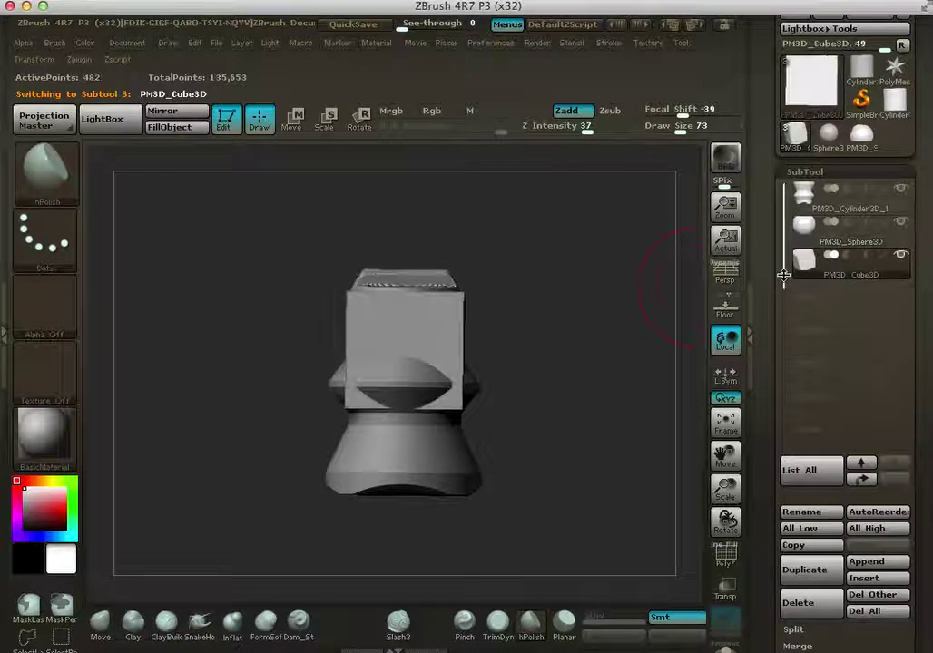
Step: Move the cube beyond the cylinder's base and stretch it lengthwise into a long bar using transpose lines
left_click(292, 126)
left_click_drag(411, 256, 407, 469)
left_click_drag(579, 427, 412, 343)
left_click_drag(414, 290, 415, 176)
mouse_move(415, 339)
left_mouse_down()
mouse_move(518, 340)
mouse_move(458, 342)
mouse_move(466, 344)
left_mouse_up()
left_click_drag(542, 427, 579, 409)
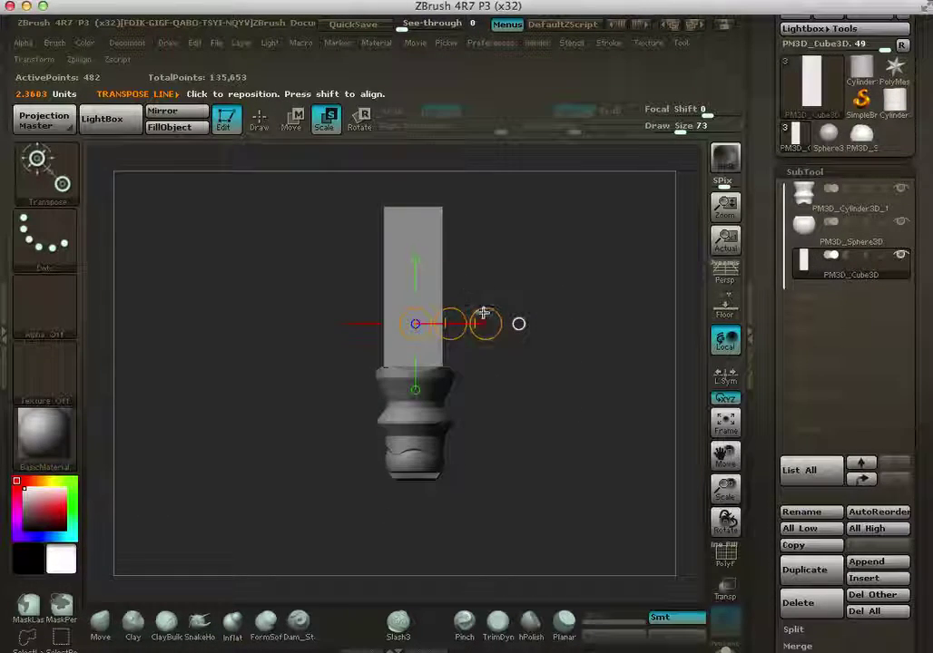
Step: Scale the bar down with the transpose line to make it narrower and shorter relative to the cylinder
left_click_drag(480, 313, 463, 315)
left_click(413, 252)
left_click_drag(415, 252, 416, 300)
left_click_drag(469, 324, 550, 314)
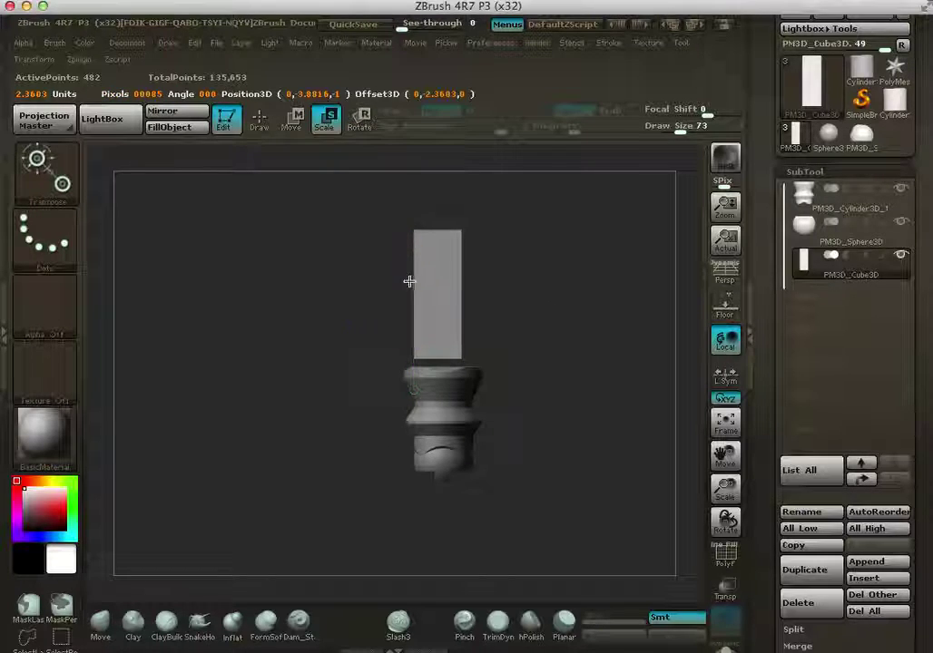
Step: Move the bar against the cylinder's base and roughly center it on that end
left_click(293, 123)
left_click(474, 321)
left_click_drag(450, 324, 455, 327)
mouse_move(436, 284)
left_mouse_down()
mouse_move(440, 199)
mouse_move(435, 262)
left_mouse_up()
left_click_drag(537, 365, 542, 390)
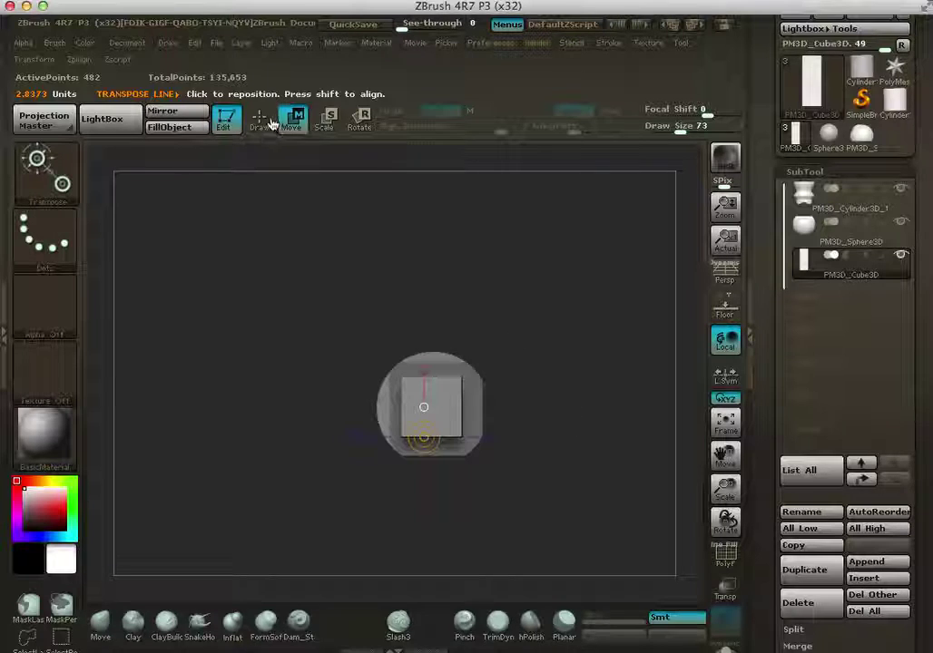
Step: Subdivide the bar twice to bring it to SDiv 3
key("q")
key("ctrl+d")
key("ctrl+d")
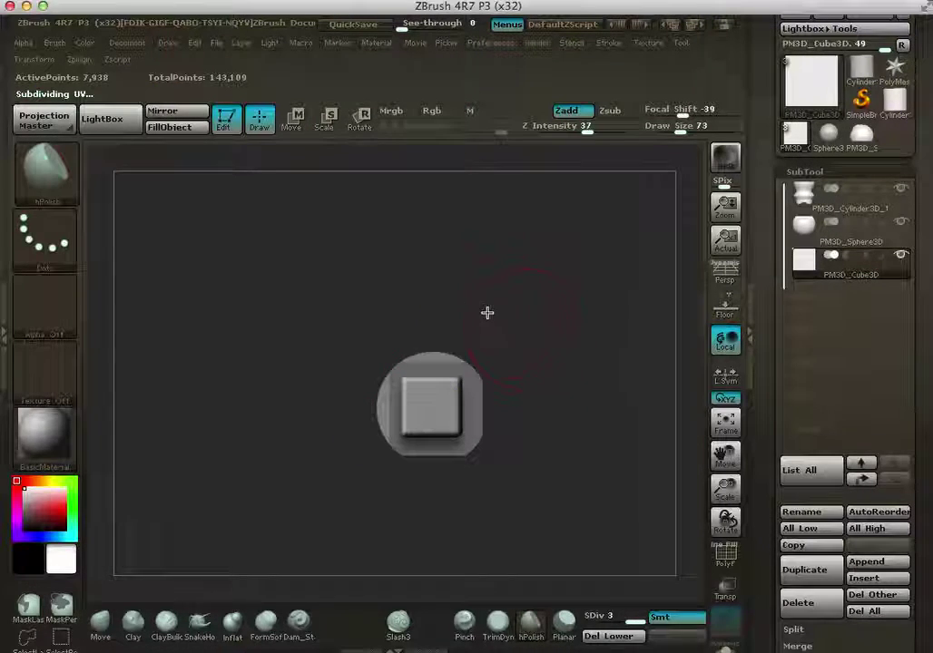
Step: Chamfer the four lengthwise corners of the bar with diagonal ClipCurve cuts
mouse_move(400, 338)
left_mouse_down("ctrl+shift")
mouse_move(496, 420)
mouse_move(485, 417)
left_mouse_up("ctrl+shift")
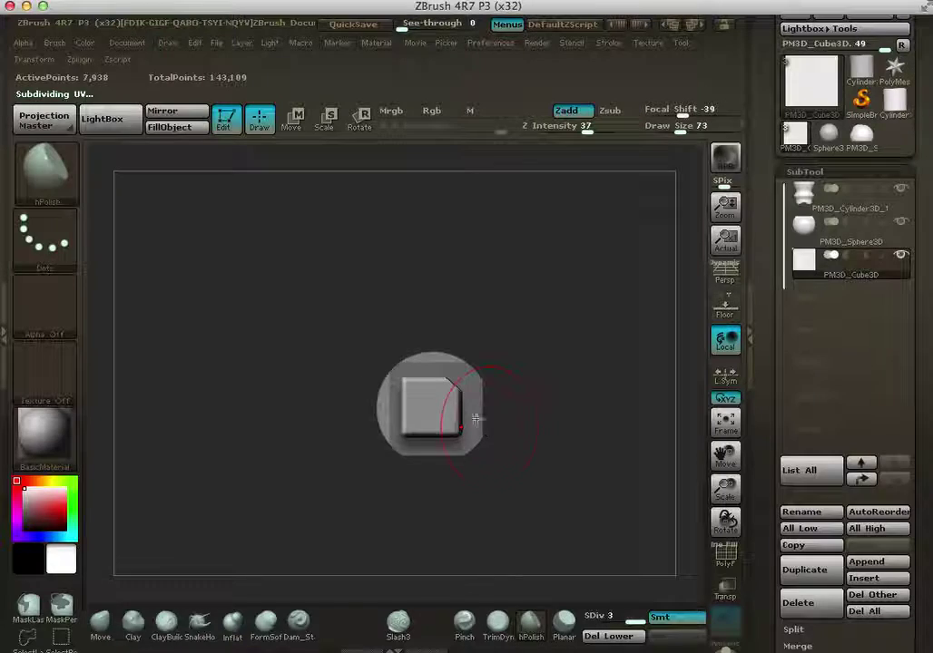
left_click_drag(359, 441, 440, 359, "ctrl+shift")
left_click_drag(436, 467, 377, 399, "ctrl+shift")
mouse_move(515, 368)
left_mouse_down("ctrl+shift")
mouse_move(431, 468)
mouse_move(419, 464)
left_mouse_up("ctrl+shift")
mouse_move(494, 410)
left_mouse_down()
mouse_move(549, 476)
mouse_move(573, 456)
mouse_move(524, 344)
mouse_move(523, 376)
mouse_move(530, 360)
left_mouse_up()
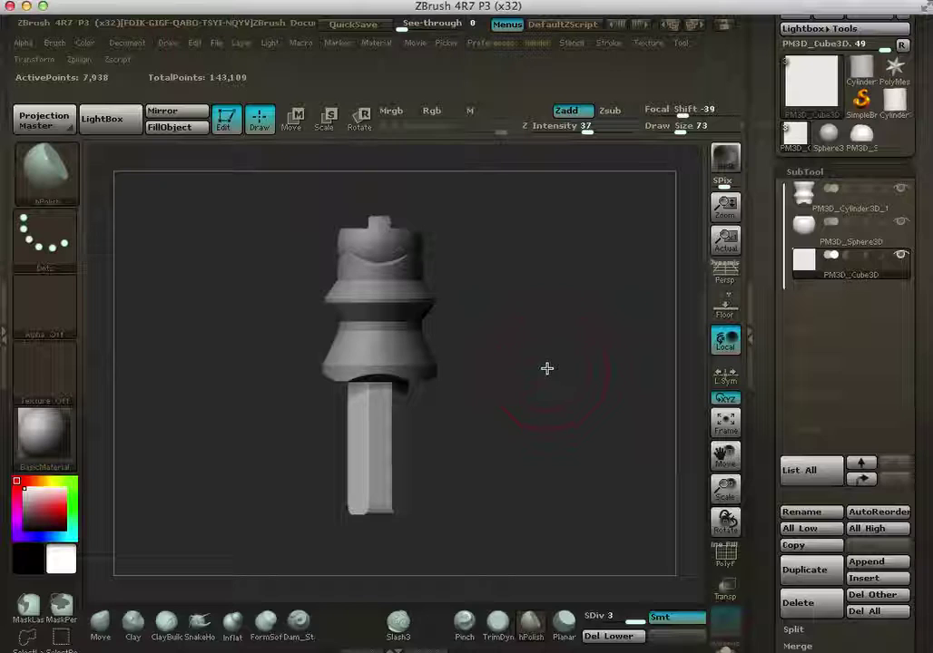
Step: Trim the free lower end of the bar flat with a ClipCurve cut
mouse_move(550, 380)
left_mouse_down()
mouse_move(539, 408)
mouse_move(547, 408)
left_mouse_up()
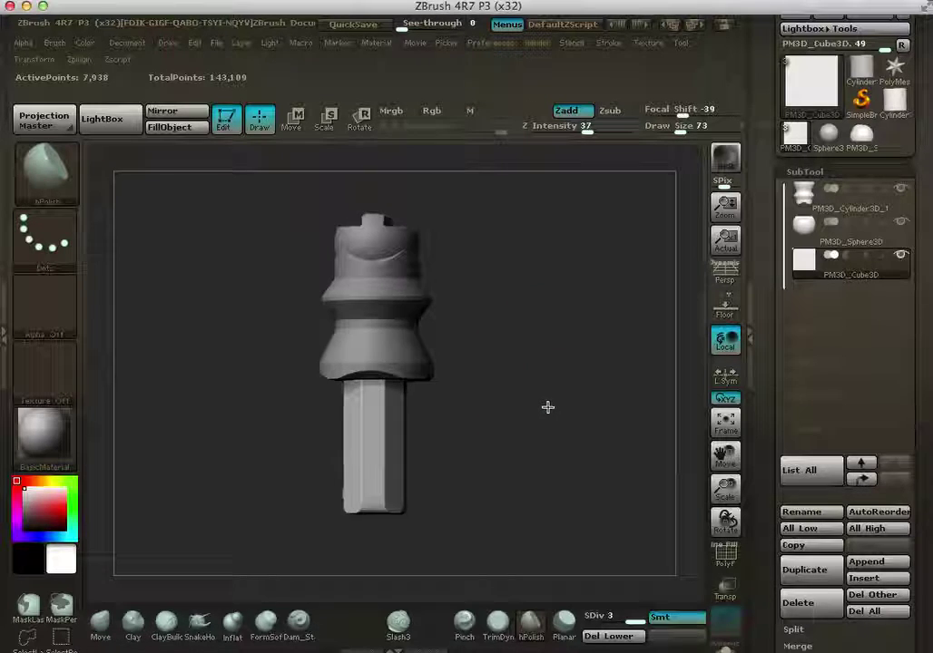
left_click_drag(461, 515, 339, 490, "ctrl+shift")
mouse_move(523, 402)
left_mouse_down()
mouse_move(452, 396)
mouse_move(521, 383)
mouse_move(513, 421)
mouse_move(595, 421)
mouse_move(500, 428)
mouse_move(541, 429)
left_mouse_up()
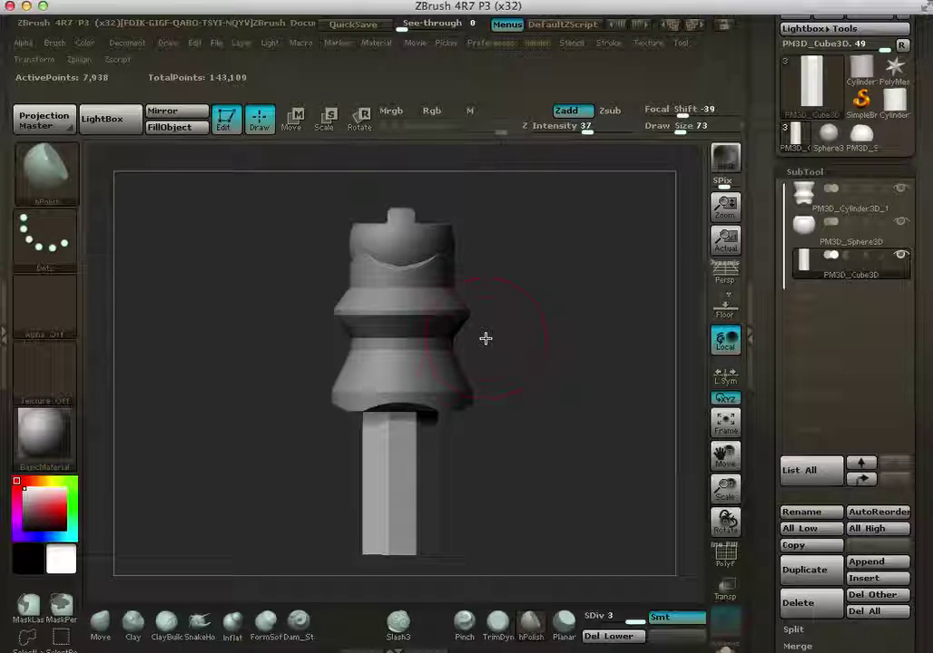
mouse_move(733, 649)
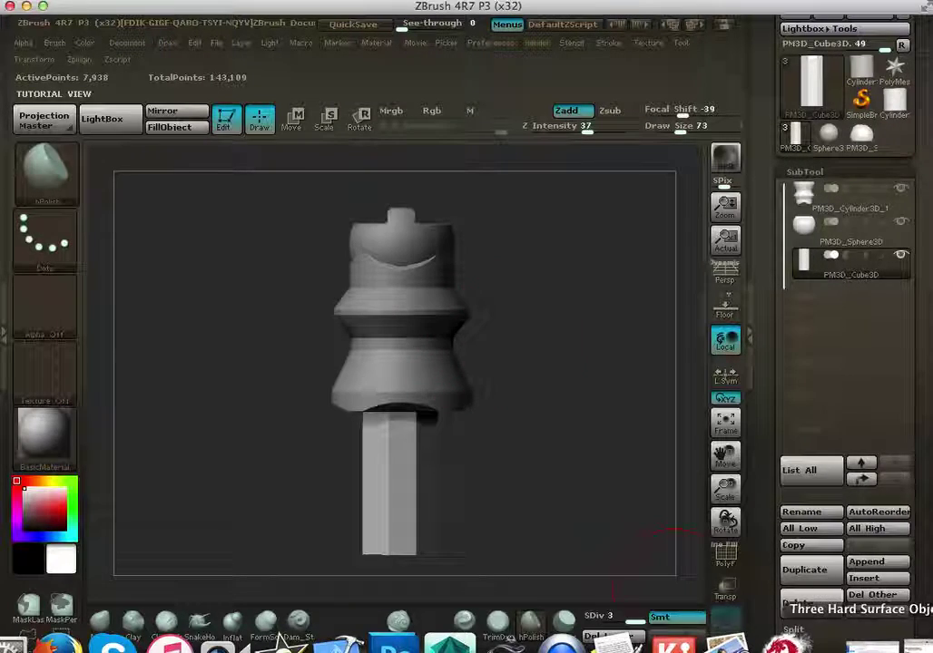